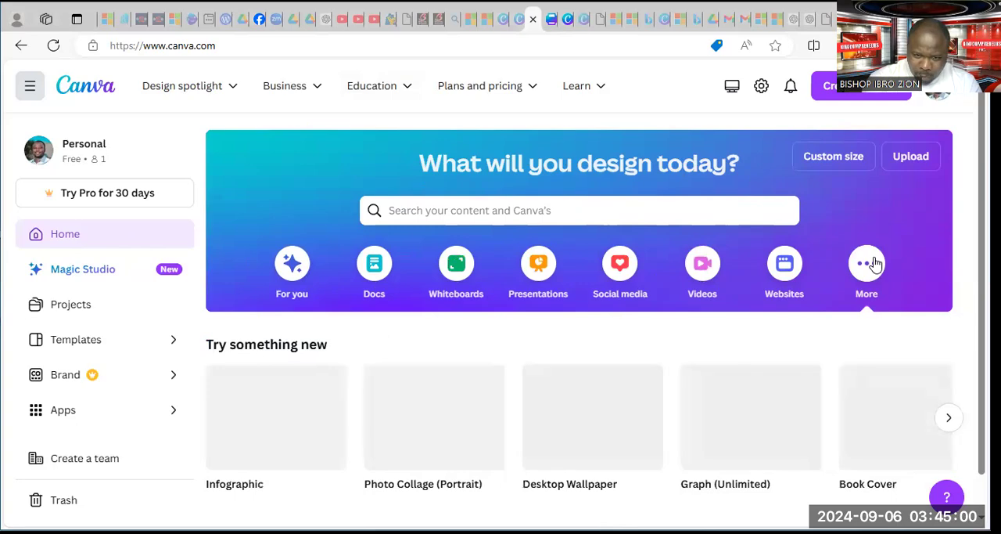
# Browse the home page templates and open the "You Are Enough" quote desktop wallpaper for editing
pyautogui.scroll(-4, 691, 279)
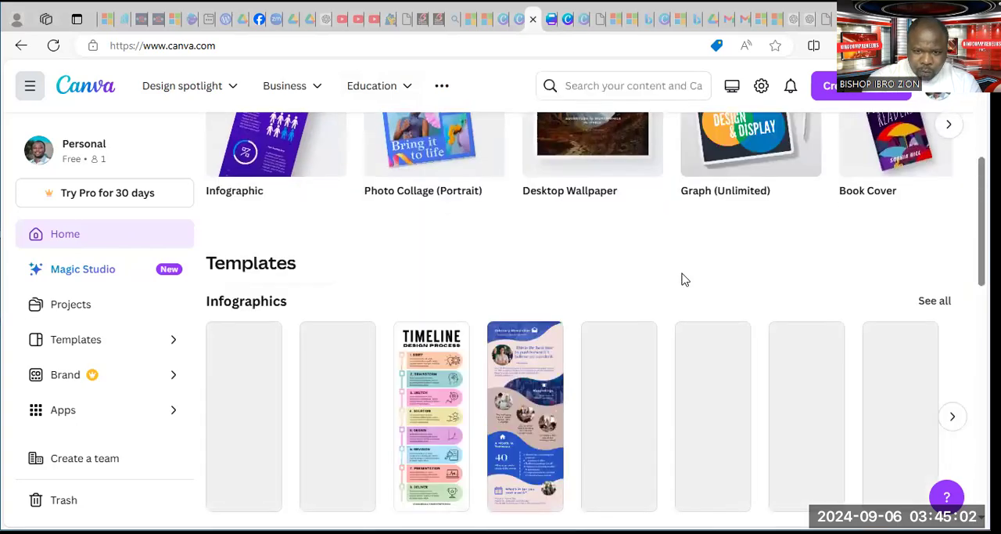
pyautogui.scroll(1, 681, 280)
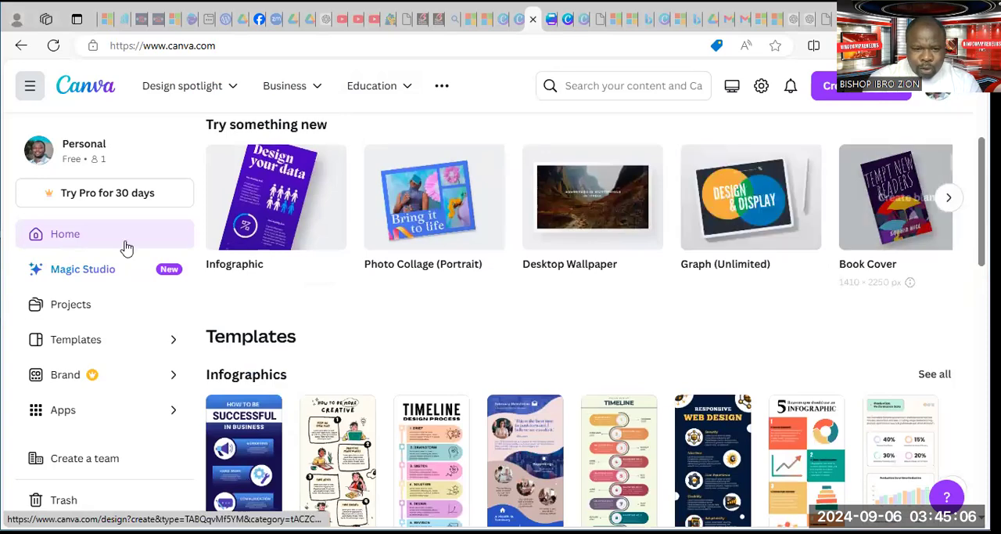
pyautogui.scroll(-3, 338, 244)
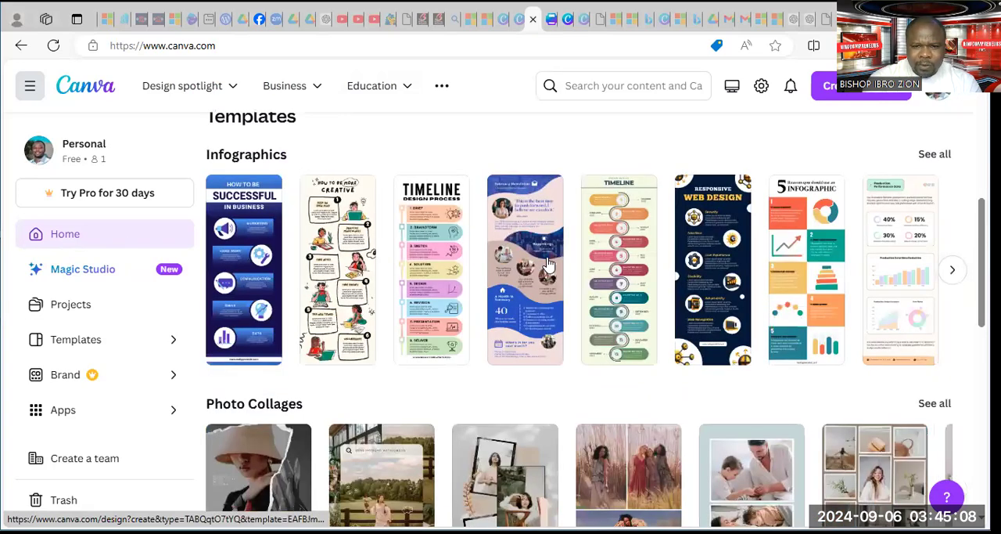
pyautogui.scroll(-3, 549, 266)
pyautogui.scroll(-4, 540, 286)
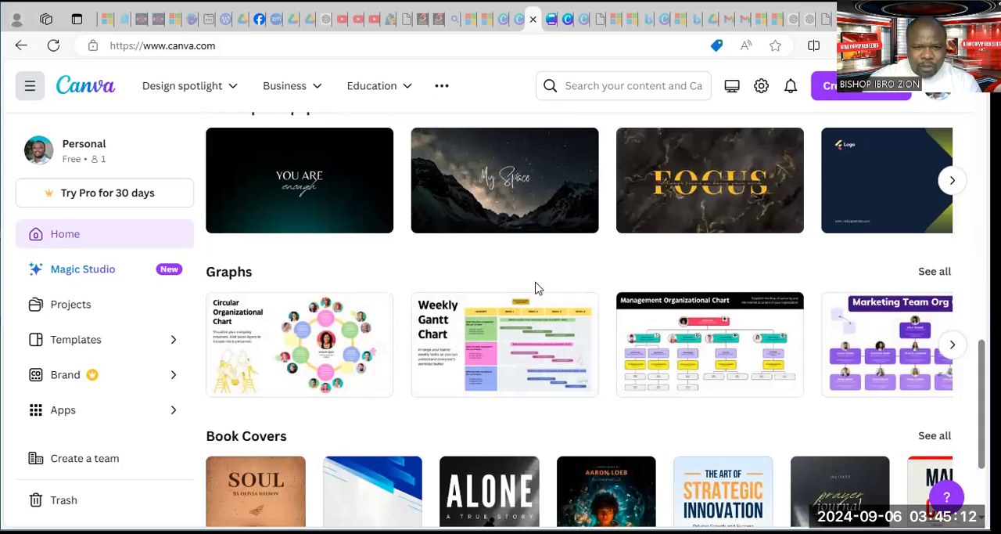
pyautogui.click(328, 209)
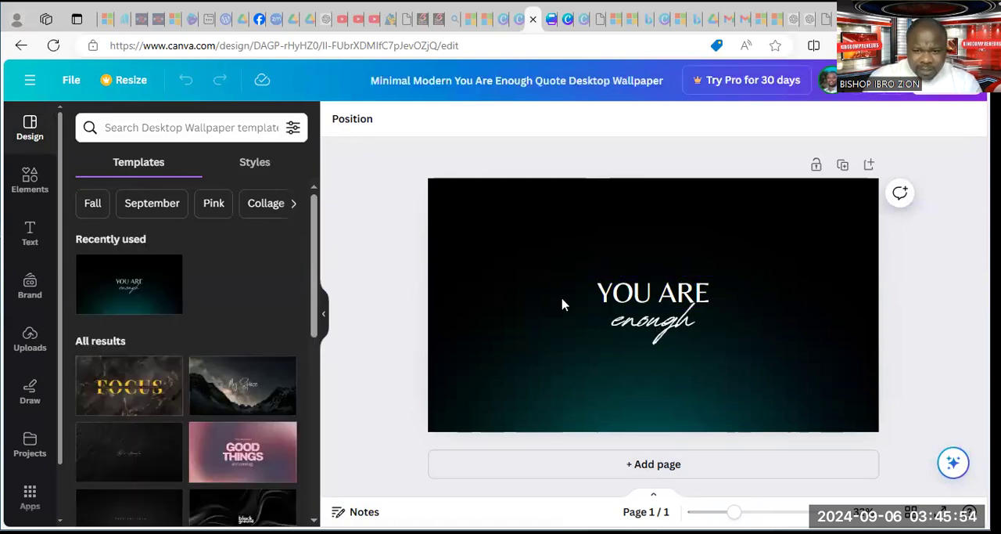
# Move the "YOU ARE" text to the upper part of the wallpaper, well above the word "enough"
pyautogui.click(636, 302)
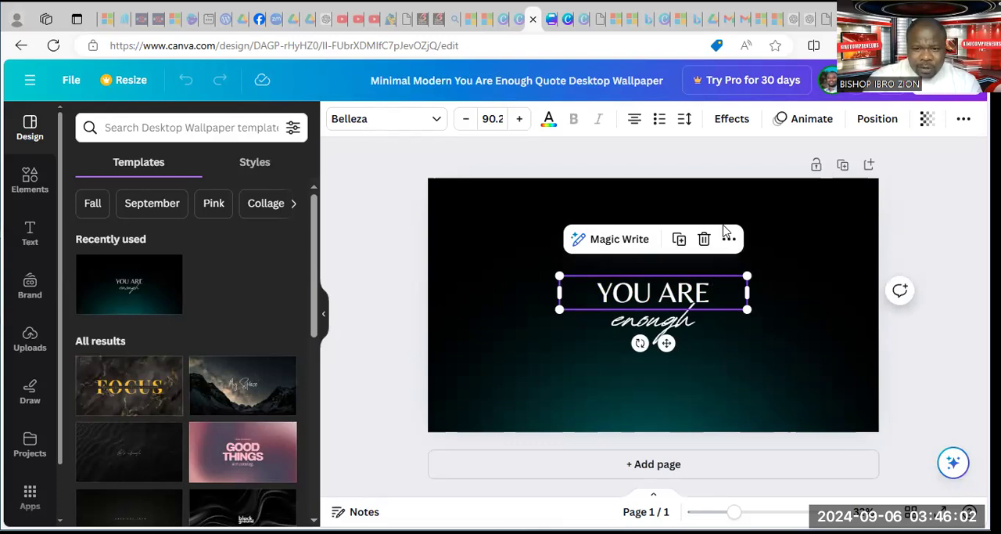
pyautogui.click(682, 298)
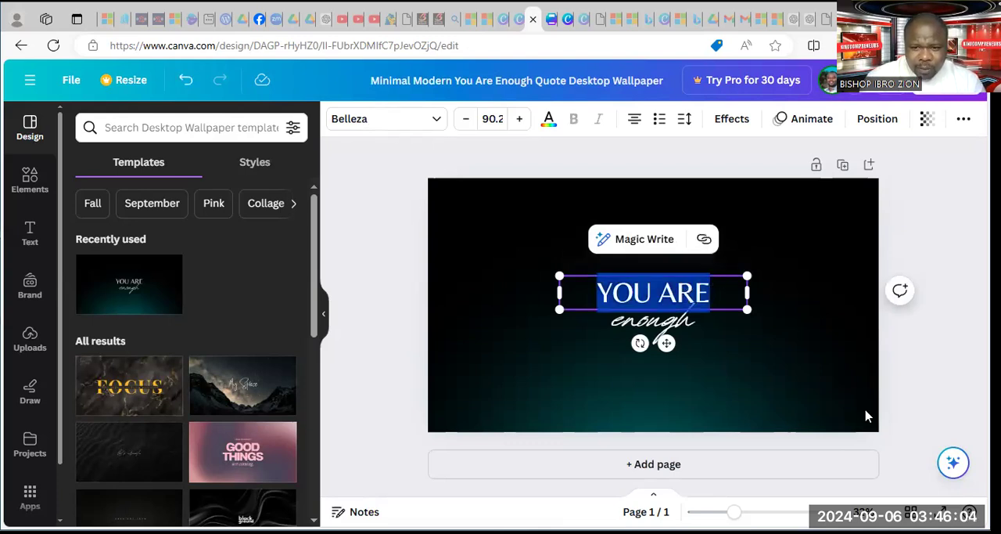
pyautogui.click(745, 346)
pyautogui.click(673, 290)
pyautogui.moveTo(673, 290); pyautogui.dragTo(611, 205)
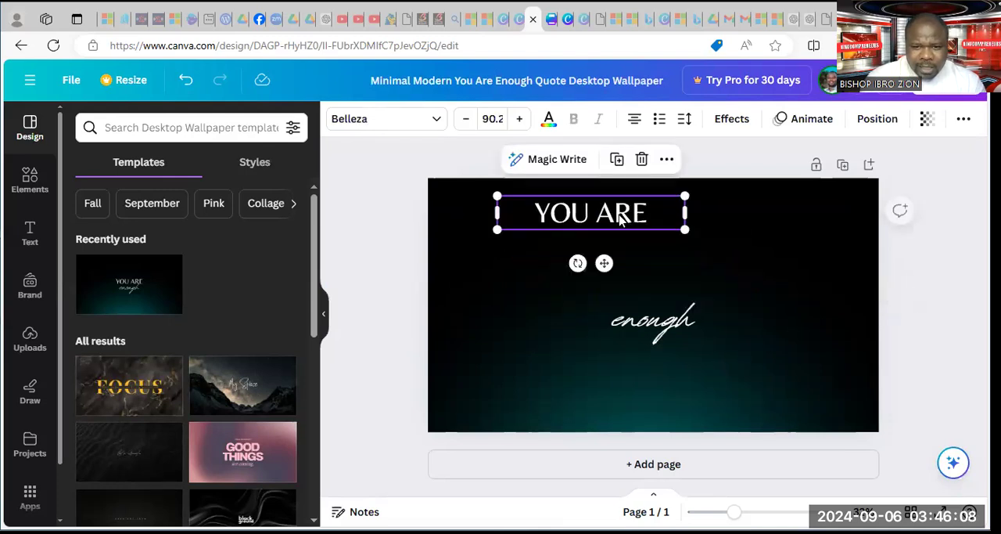
# Replace the "YOU ARE" text with "MOUNTAIN OF PRAISE CHURCH"
pyautogui.click(621, 214)
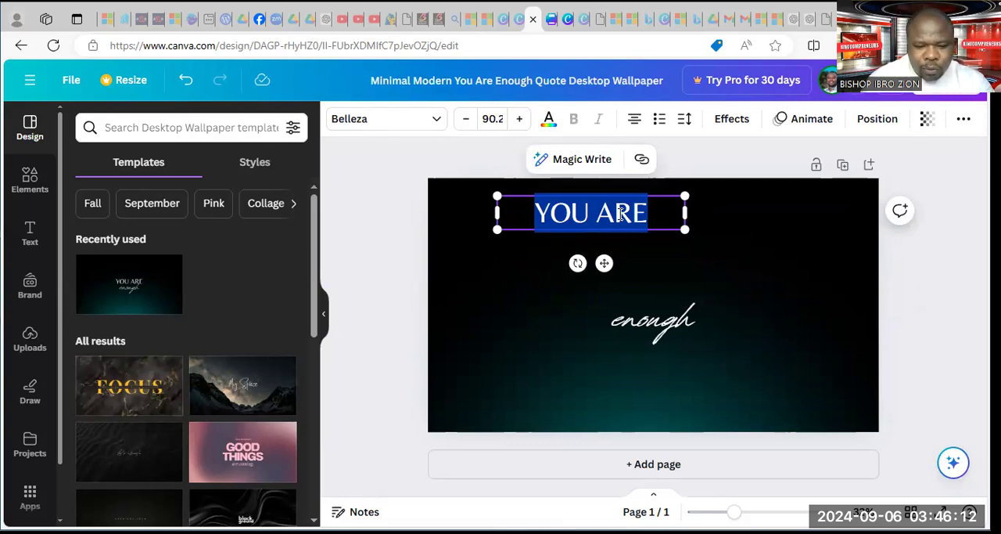
pyautogui.write('MOU')
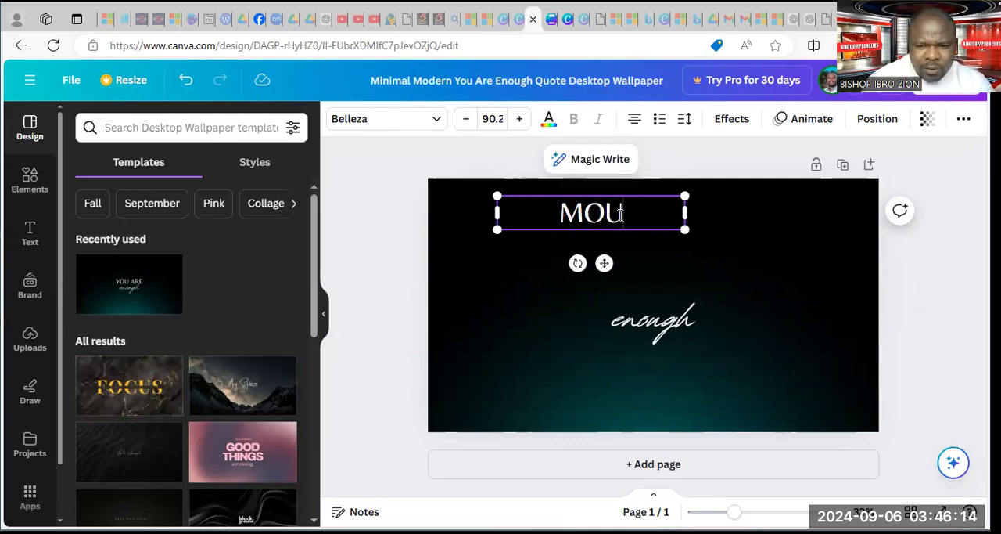
pyautogui.write('NTAIN ')
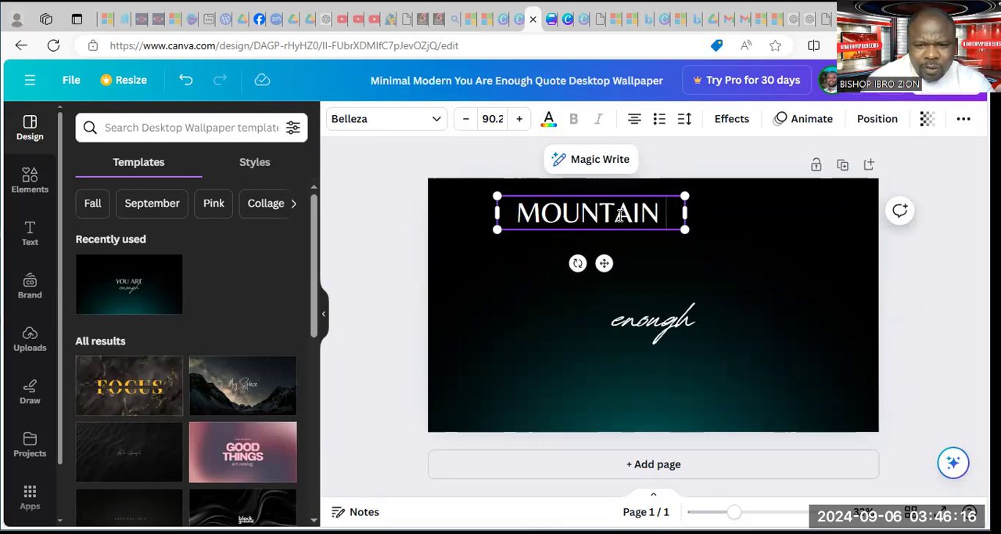
pyautogui.write('OF PRAISE CHURCH')
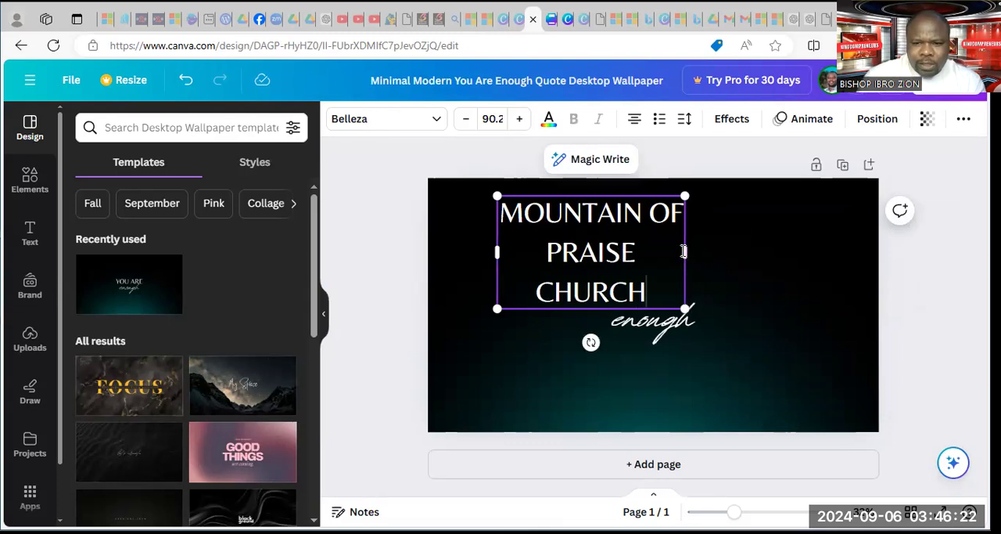
# Widen the church title to fit one line, scale it down to font size 70.8 and centre it near the page's upper edge
pyautogui.moveTo(686, 249); pyautogui.dragTo(906, 223)
pyautogui.moveTo(717, 263); pyautogui.dragTo(676, 263)
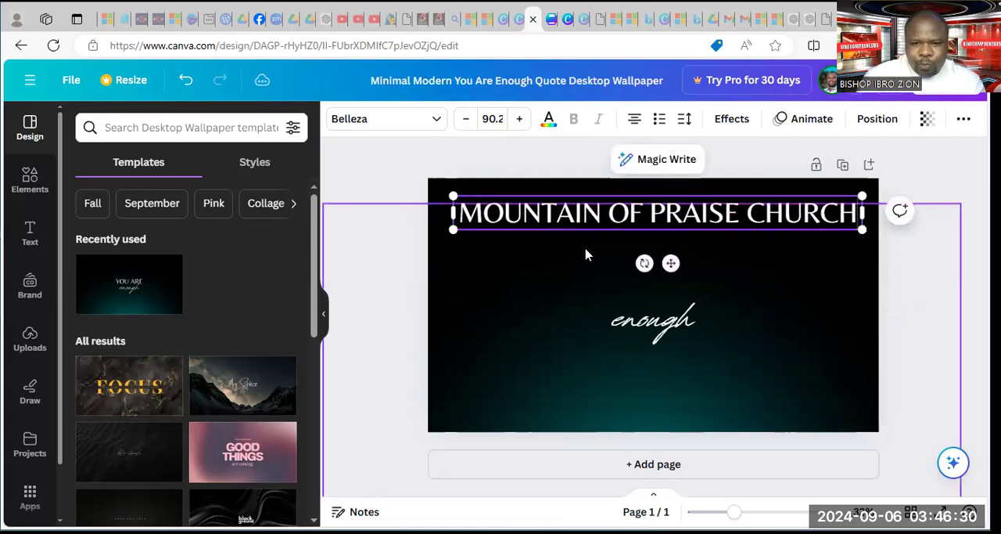
pyautogui.moveTo(459, 199); pyautogui.dragTo(539, 260)
pyautogui.moveTo(714, 266); pyautogui.dragTo(678, 262)
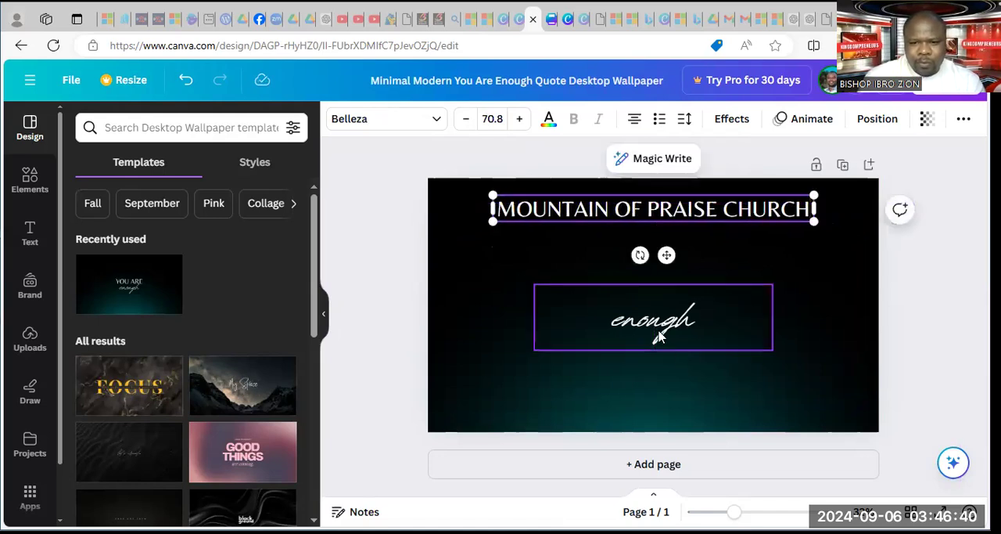
# Replace the script word "enough" with "Presents"
pyautogui.doubleClick(659, 334)
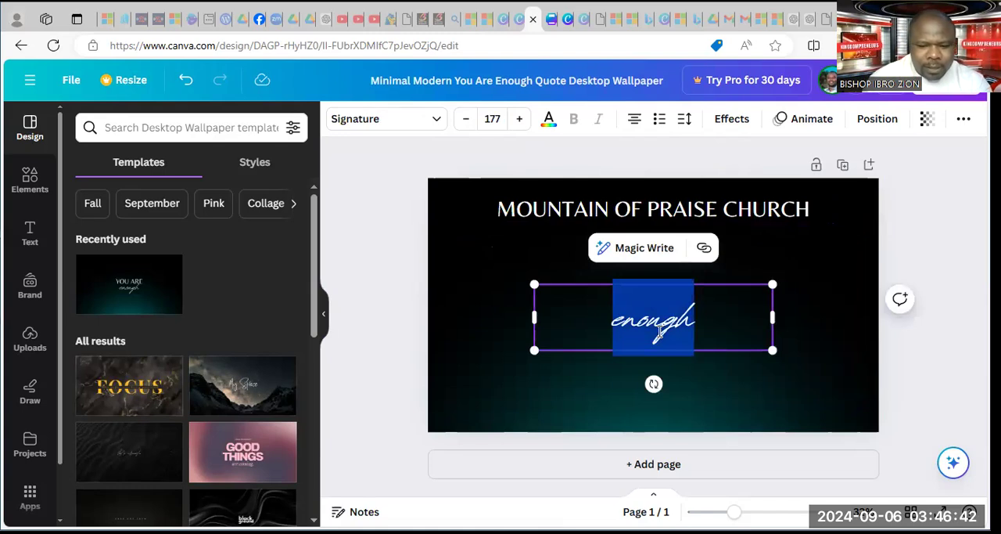
pyautogui.write('Pres')
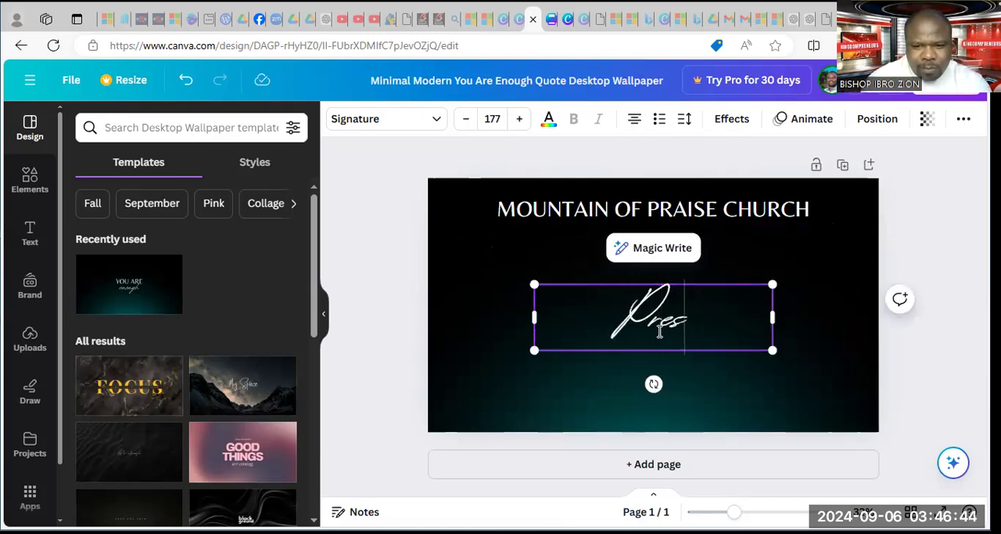
pyautogui.write('ents')
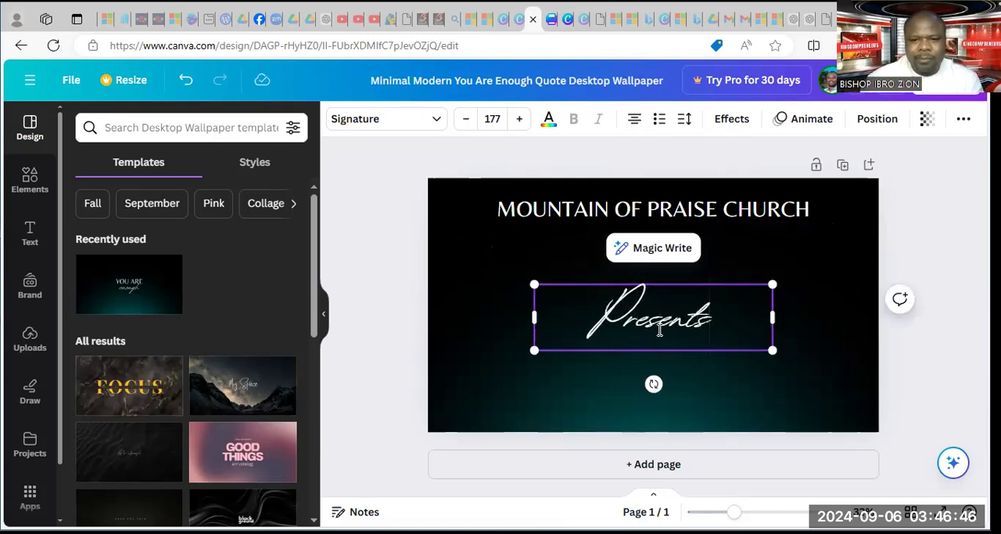
# Scale the "Presents" text down to font size 72.2 and place it directly beneath the church title
pyautogui.moveTo(772, 352); pyautogui.dragTo(647, 268)
pyautogui.moveTo(597, 347); pyautogui.dragTo(648, 288)
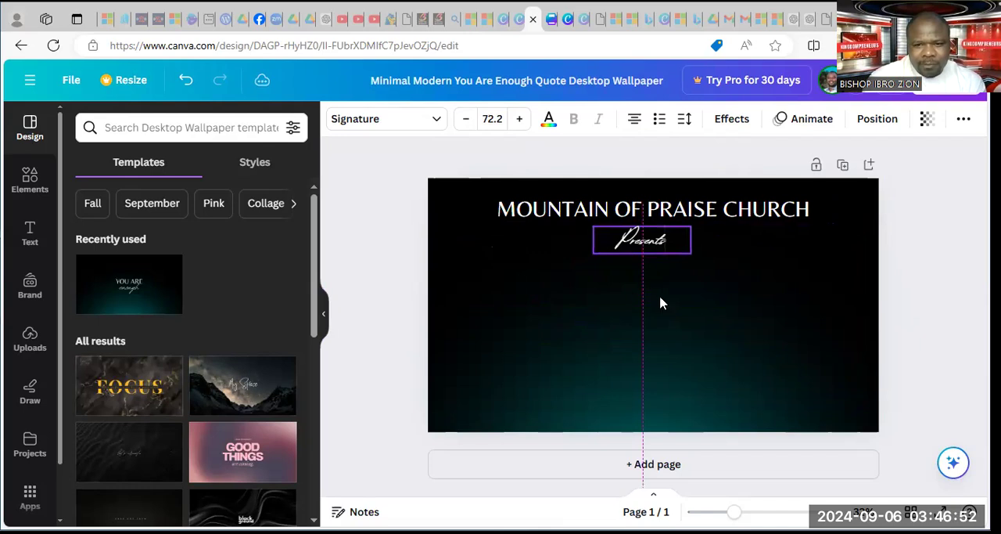
pyautogui.click(772, 272)
# Duplicate the church title and place the copy just below "Presents"
pyautogui.click(747, 210)
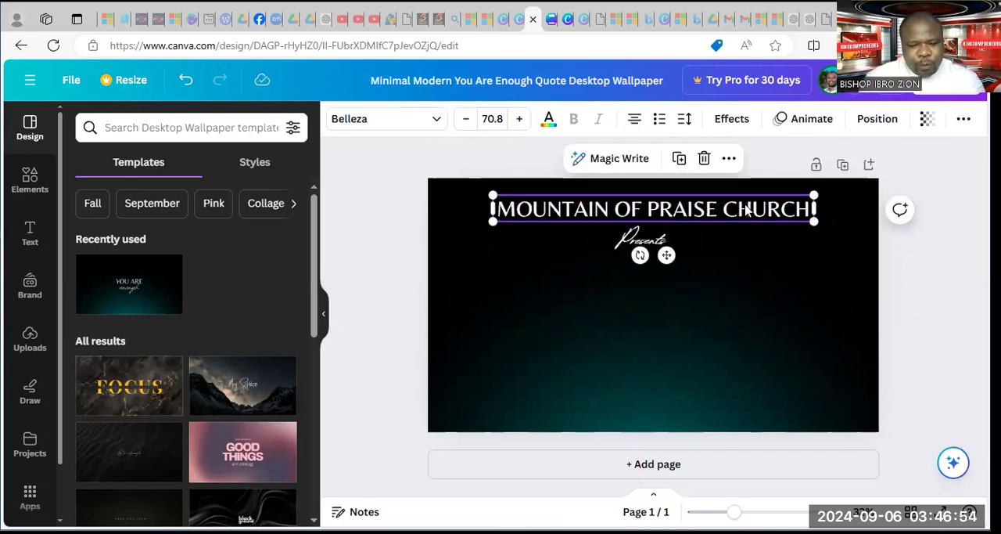
pyautogui.rightClick(741, 209)
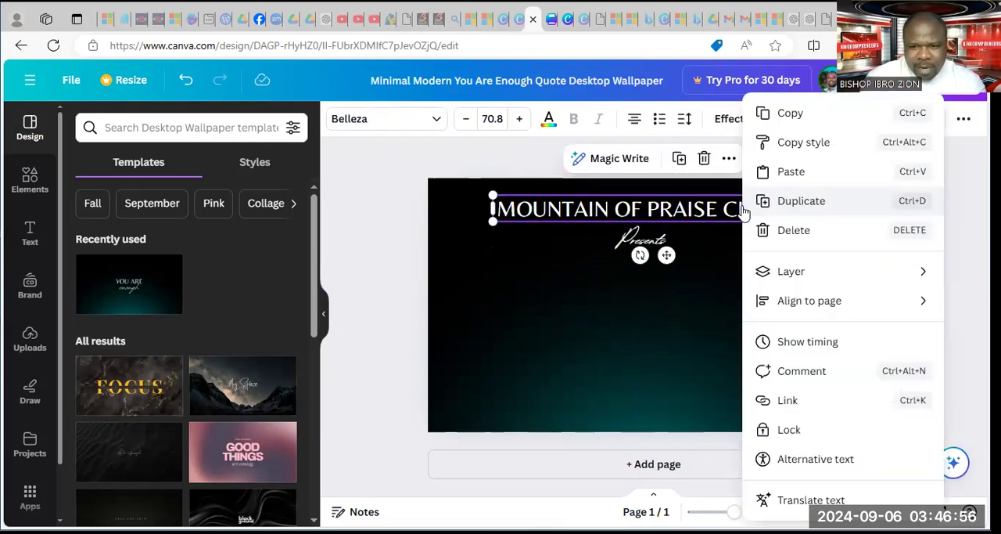
pyautogui.click(779, 205)
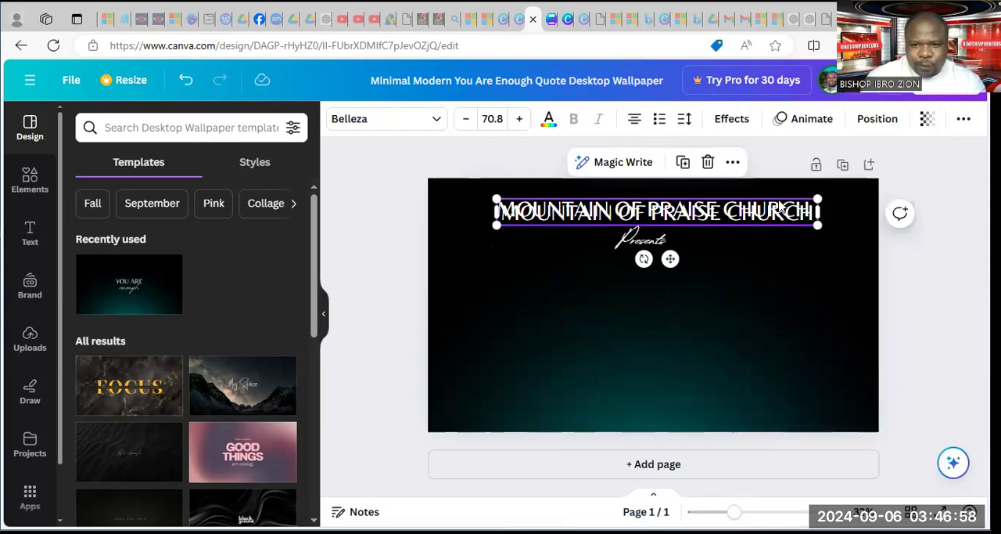
pyautogui.moveTo(754, 224); pyautogui.dragTo(735, 268)
# Change the text of the duplicated title to "4 DAYS"
pyautogui.doubleClick(715, 267)
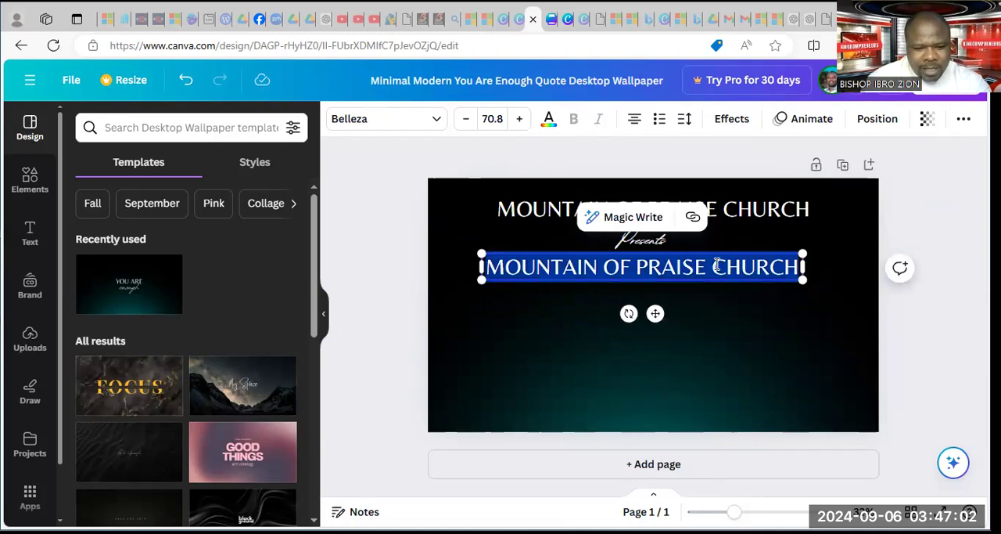
pyautogui.write('4 DA')
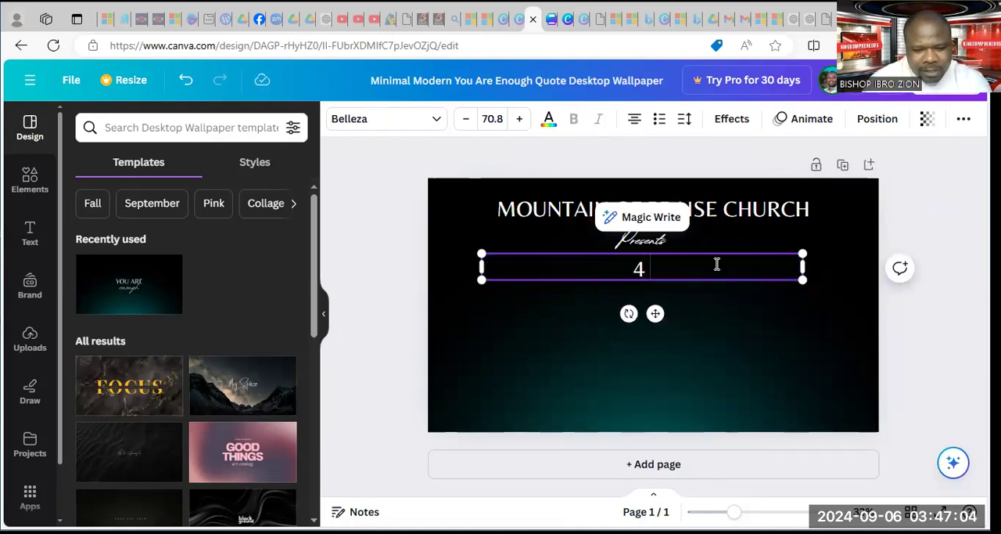
pyautogui.press('BackSpace')
pyautogui.press('BackSpace')
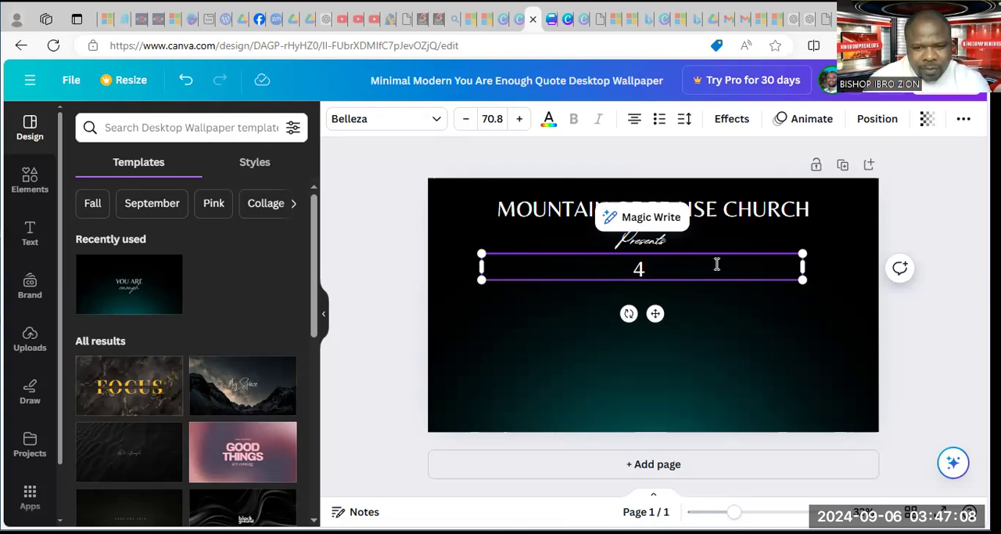
pyautogui.write('DAYS')
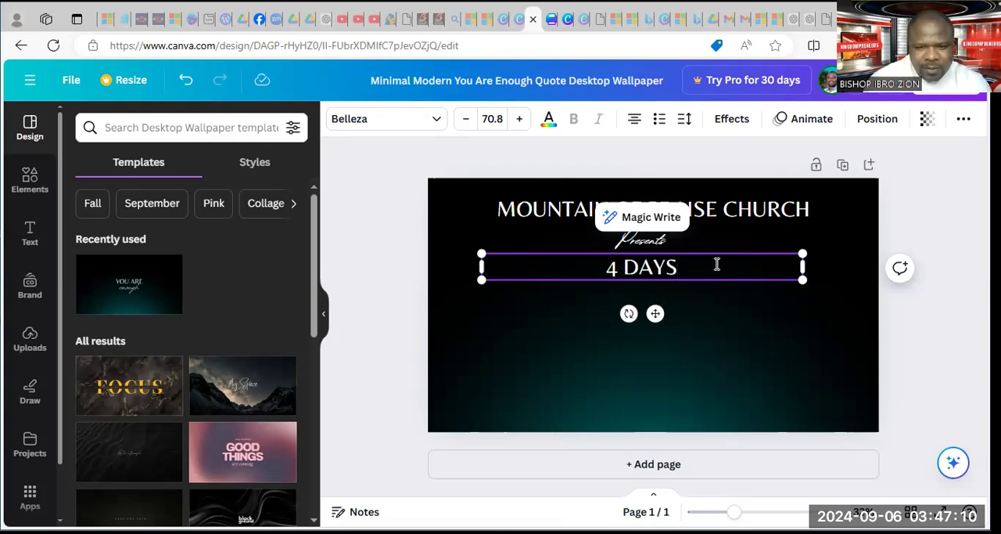
pyautogui.click(712, 327)
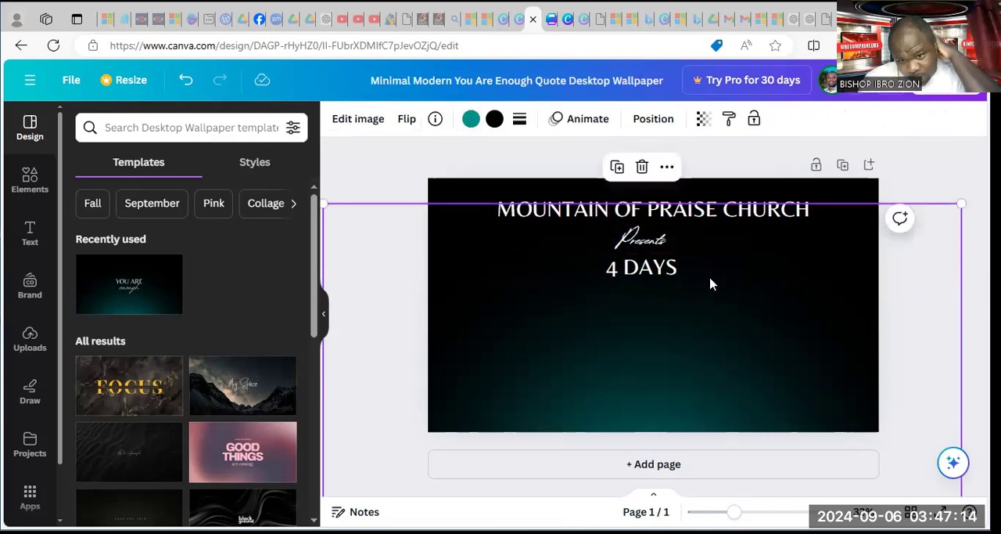
# Add a default-style heading to the page with the text "4 Days Revival"
pyautogui.click(668, 272)
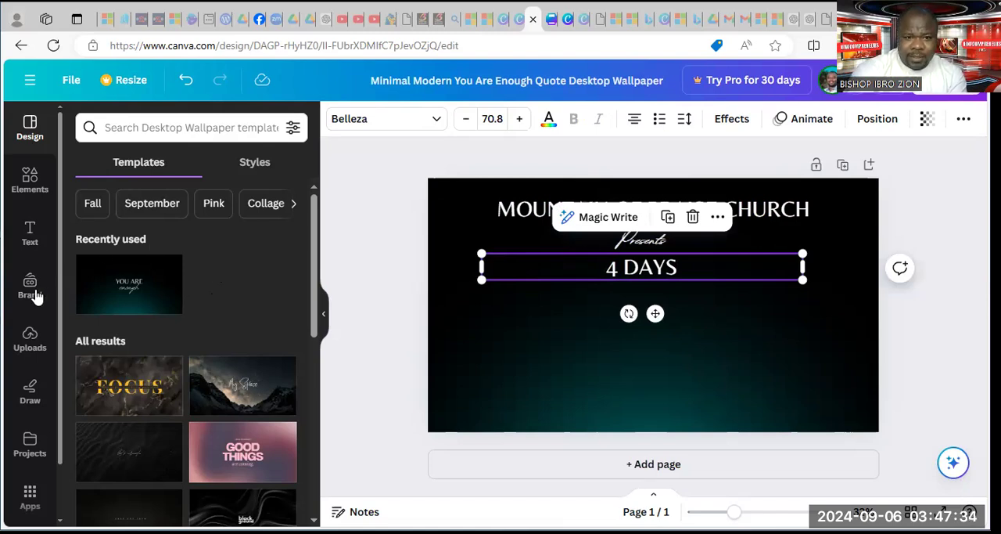
pyautogui.click(30, 233)
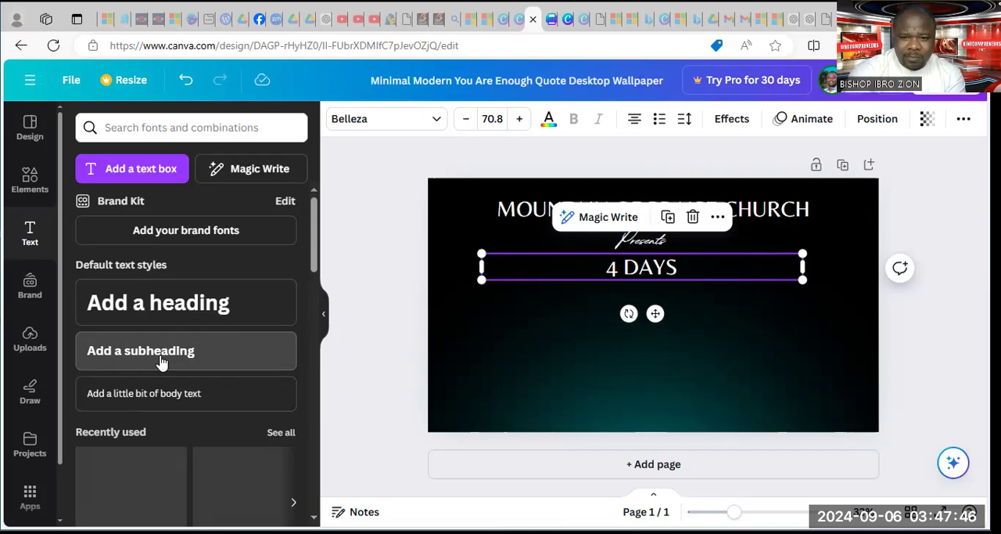
pyautogui.click(174, 304)
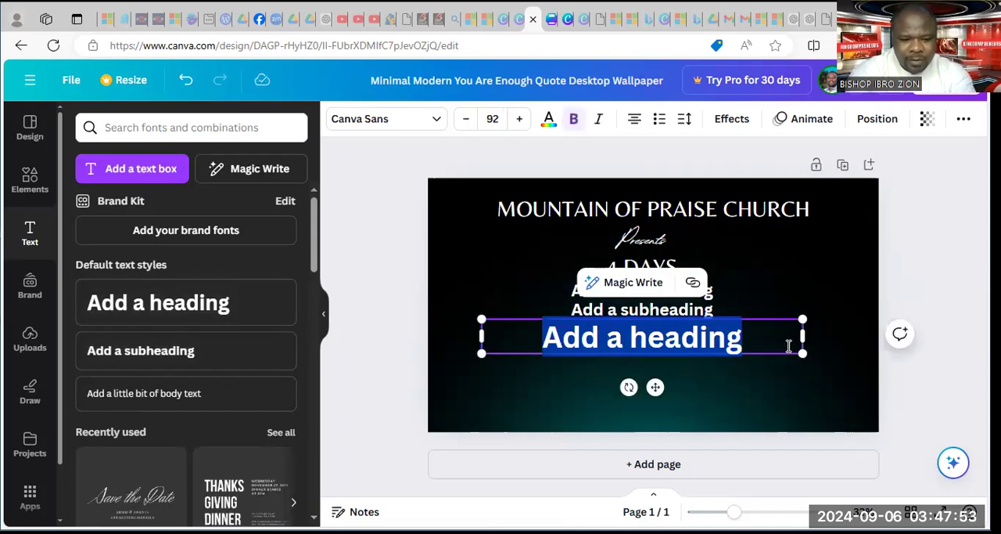
pyautogui.write('4')
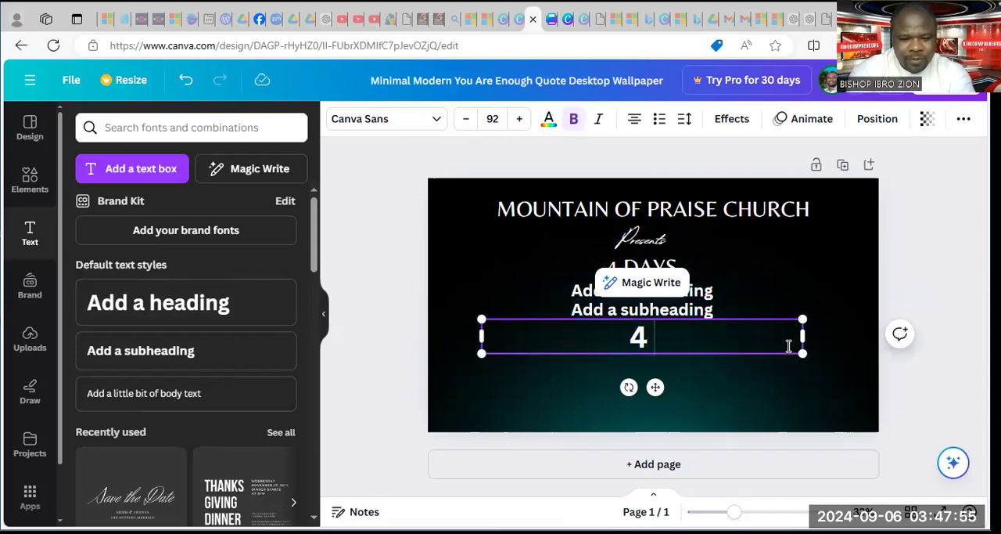
pyautogui.write(' Days')
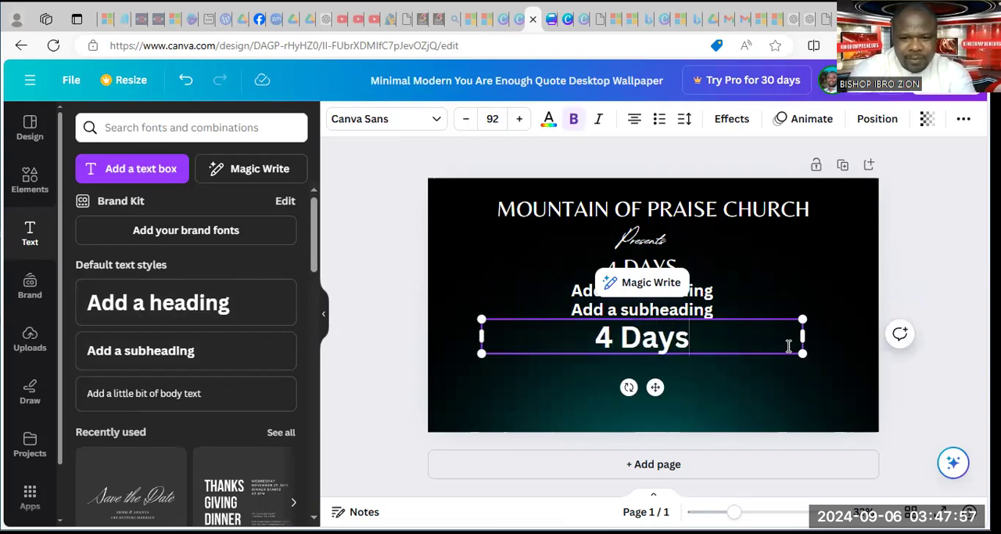
pyautogui.write(' Revival')
pyautogui.press('BackSpace')
pyautogui.write('al')
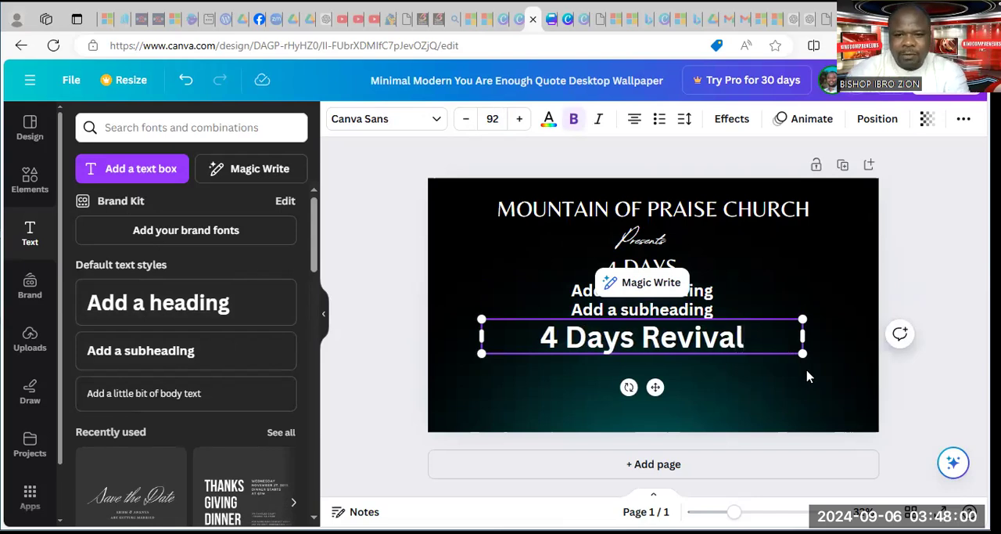
pyautogui.click(809, 252)
# Delete the two unused "Add a subheading" placeholders above the "4 Days Revival" heading and select that heading
pyautogui.click(677, 292)
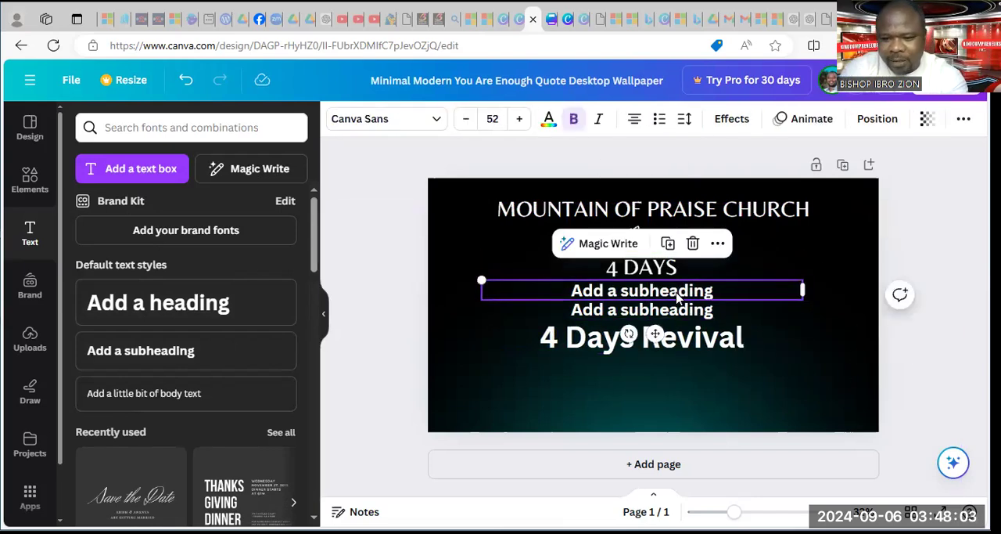
pyautogui.press('Delete')
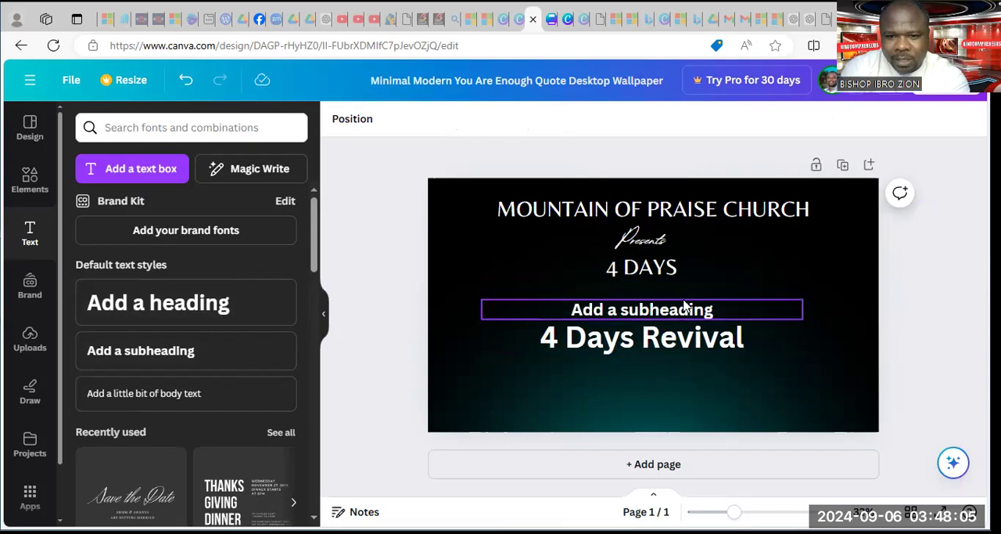
pyautogui.click(753, 342)
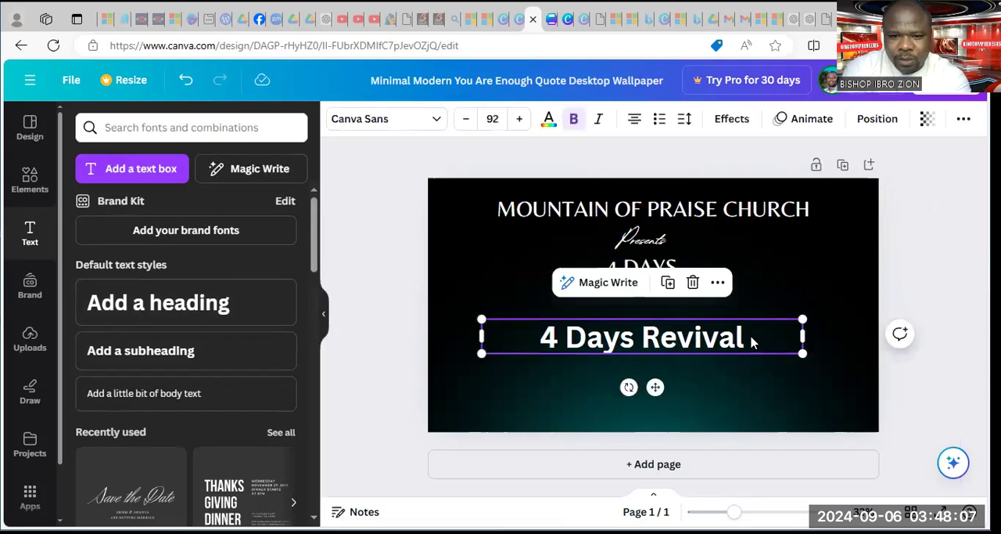
# Replace the "4 DAYS" title with the "4 Days Revival" heading, shrunk to font size 68.6 and placed just below "Presents"
pyautogui.moveTo(800, 352); pyautogui.dragTo(642, 274)
pyautogui.click(648, 273)
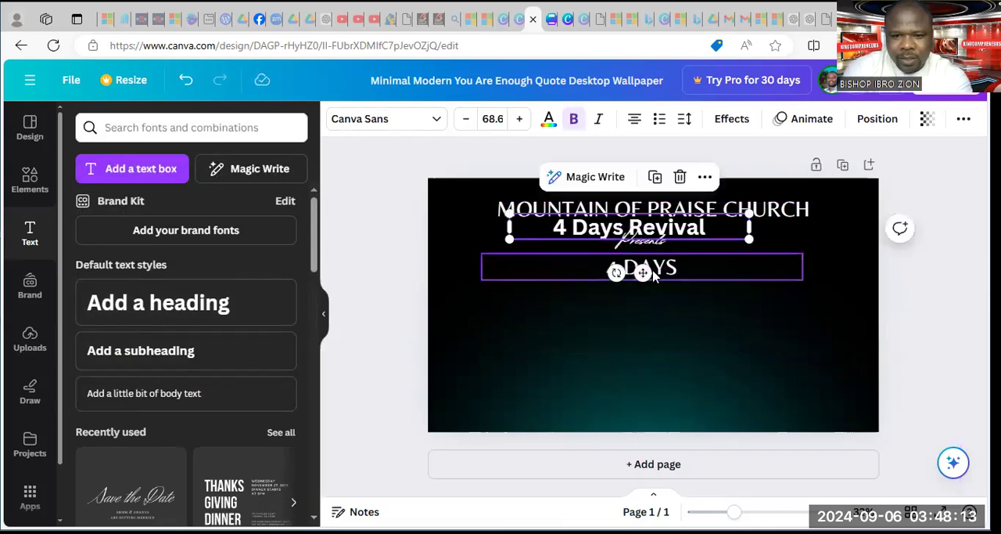
pyautogui.press('Delete')
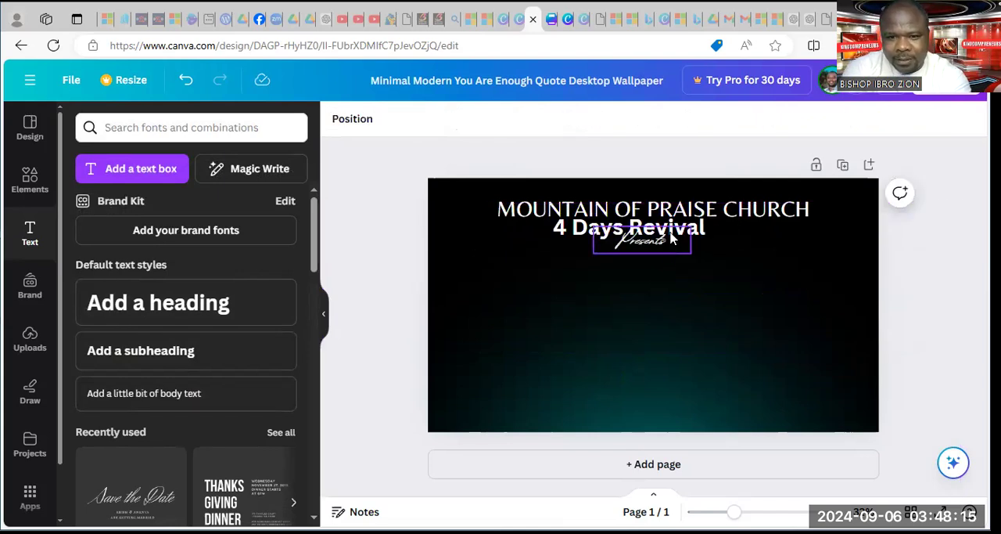
pyautogui.moveTo(675, 237); pyautogui.dragTo(679, 265)
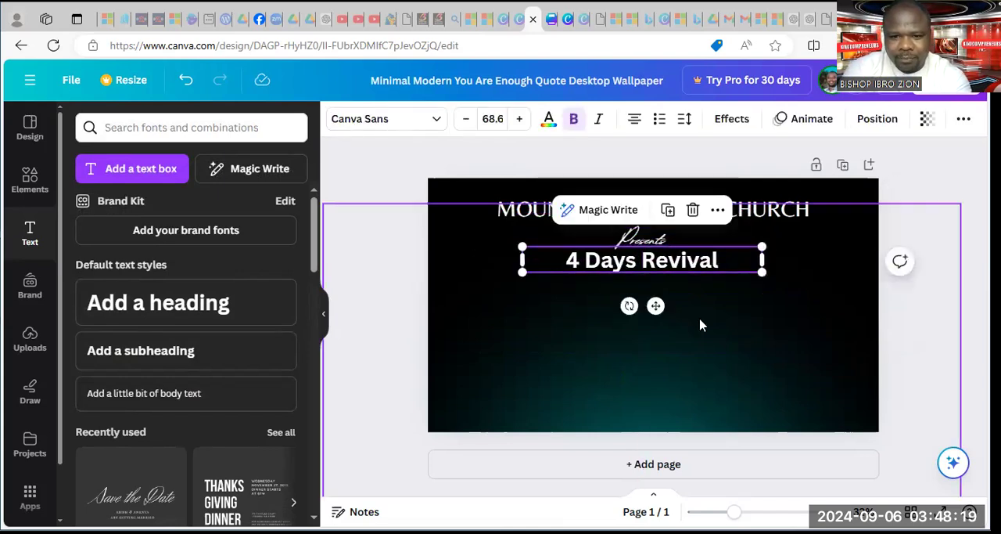
pyautogui.click(714, 319)
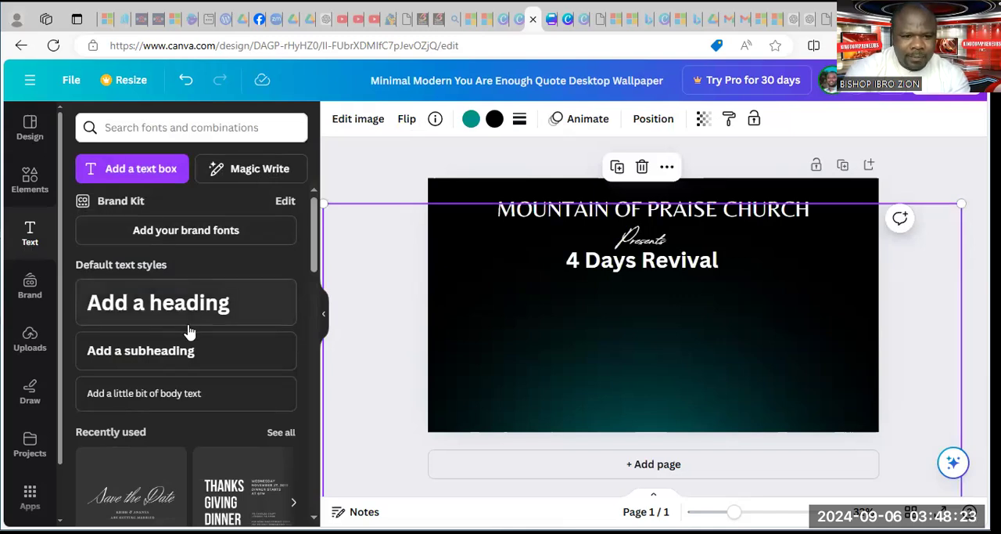
# Add a body text line reading "Theme" and place it centred just below the "4 Days Revival" heading
pyautogui.click(168, 397)
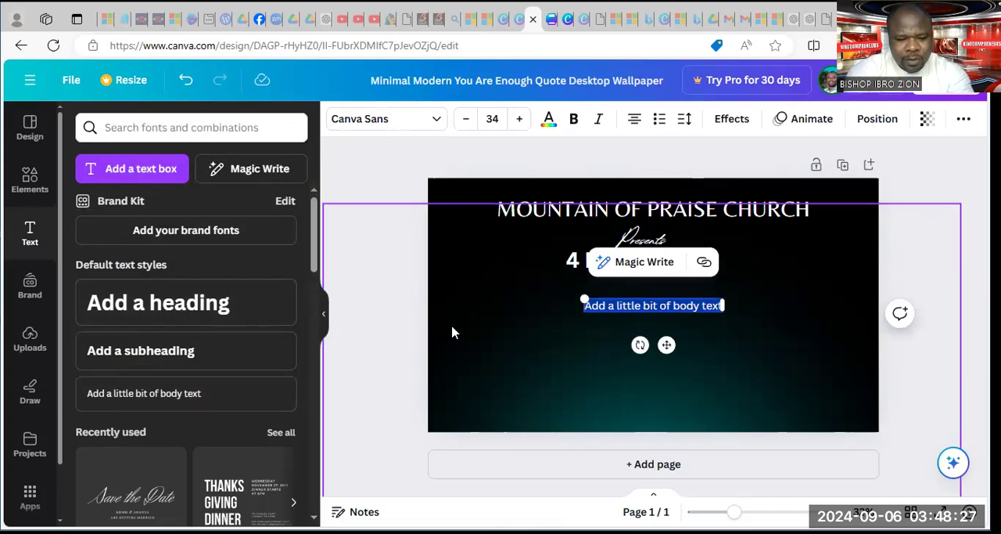
pyautogui.write('Theme')
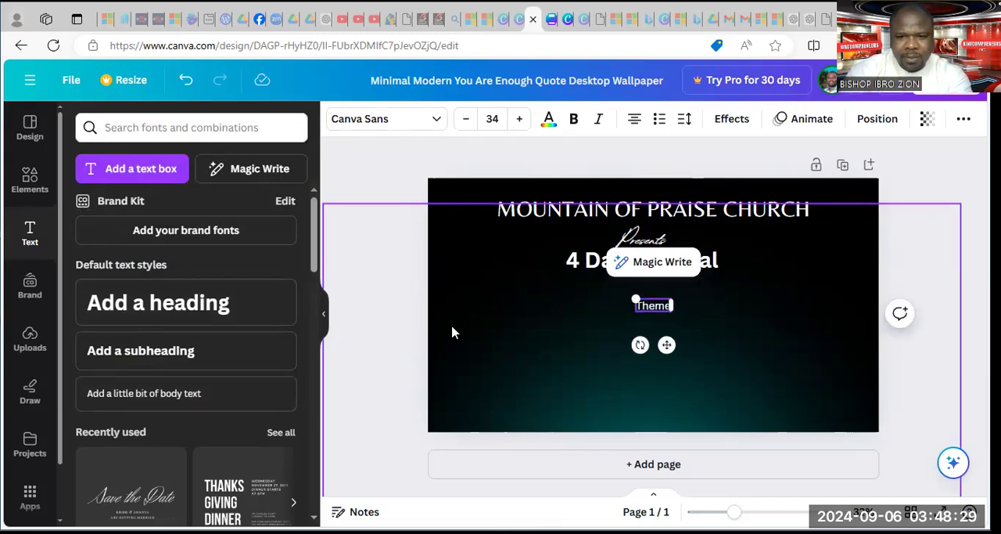
pyautogui.click(852, 311)
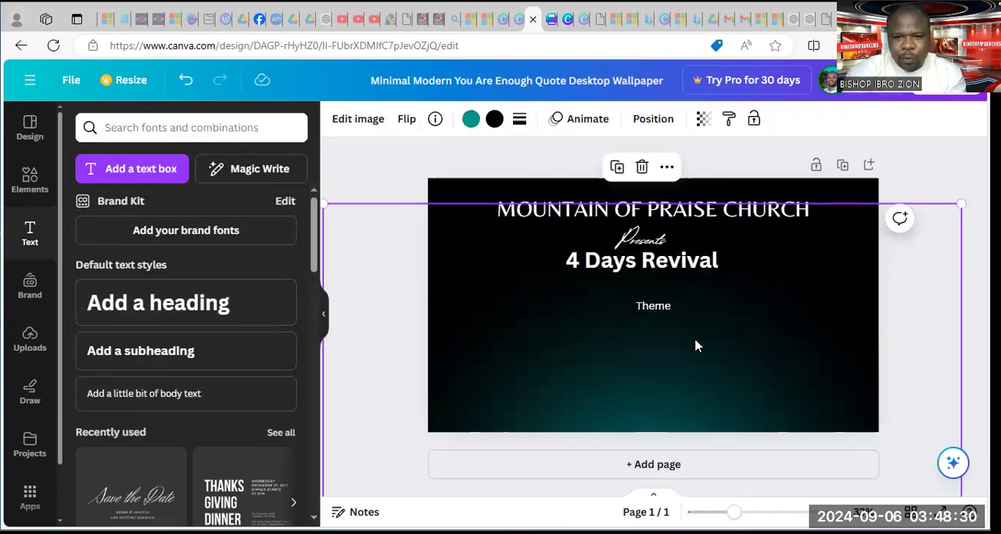
pyautogui.click(666, 307)
pyautogui.moveTo(667, 344)
pyautogui.mouseDown()
pyautogui.moveTo(660, 329)
pyautogui.moveTo(649, 332)
pyautogui.moveTo(657, 331)
pyautogui.mouseUp()
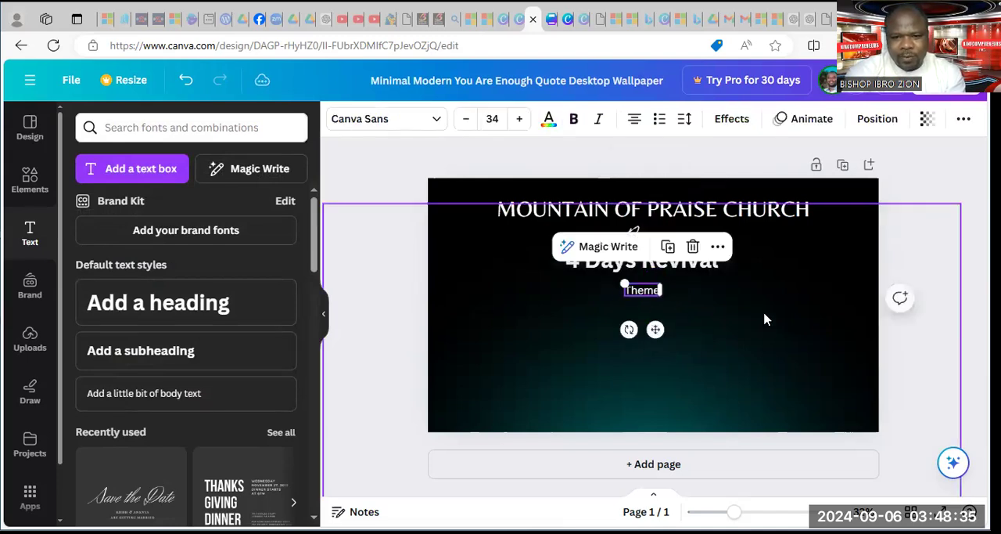
pyautogui.click(709, 309)
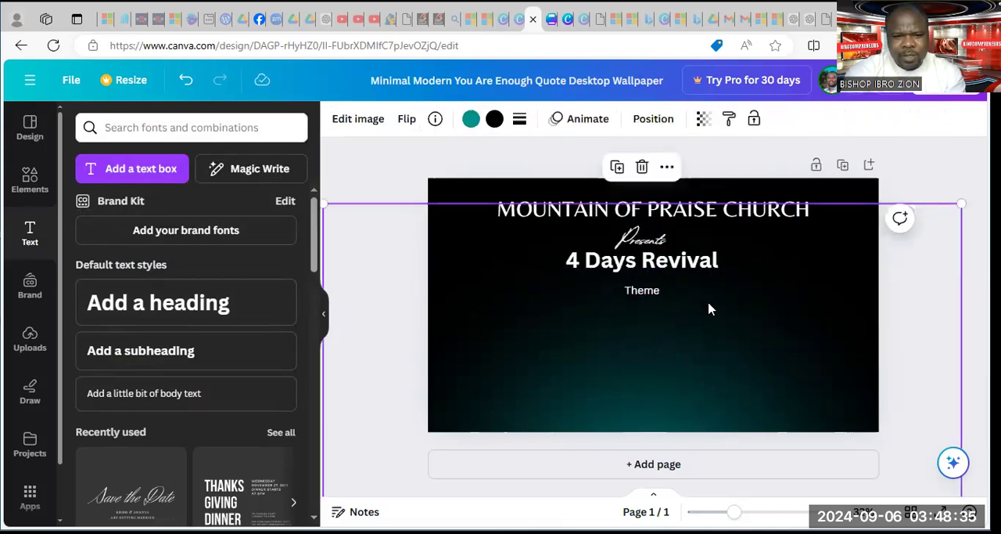
# Add a default-style heading to the page with the text "Oh Lord! ARISE"
pyautogui.click(194, 304)
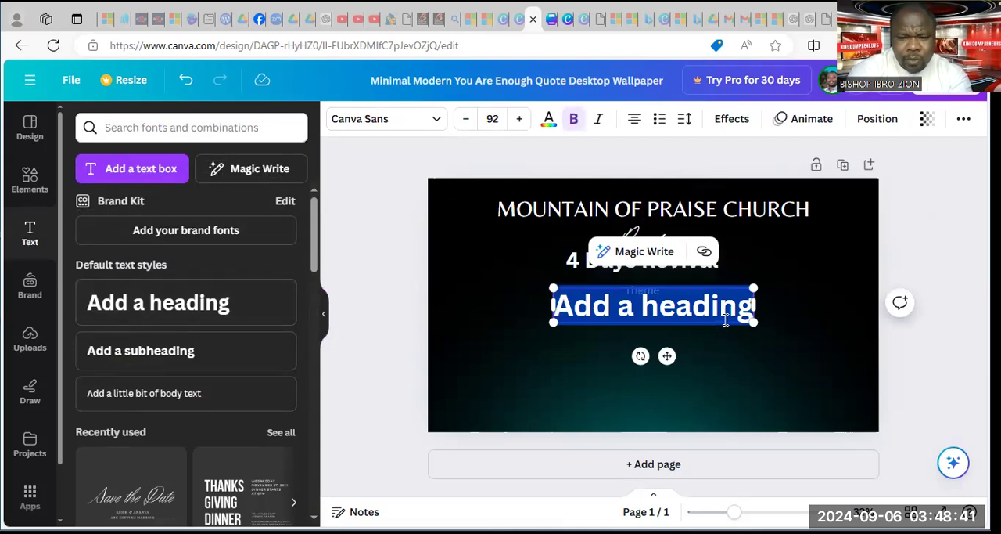
pyautogui.write('Oh')
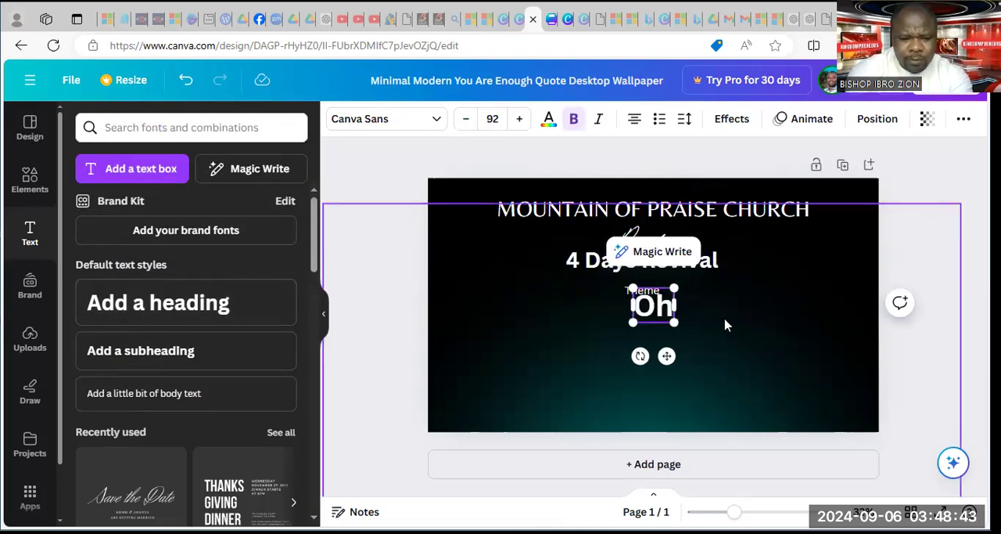
pyautogui.write(' LOrd')
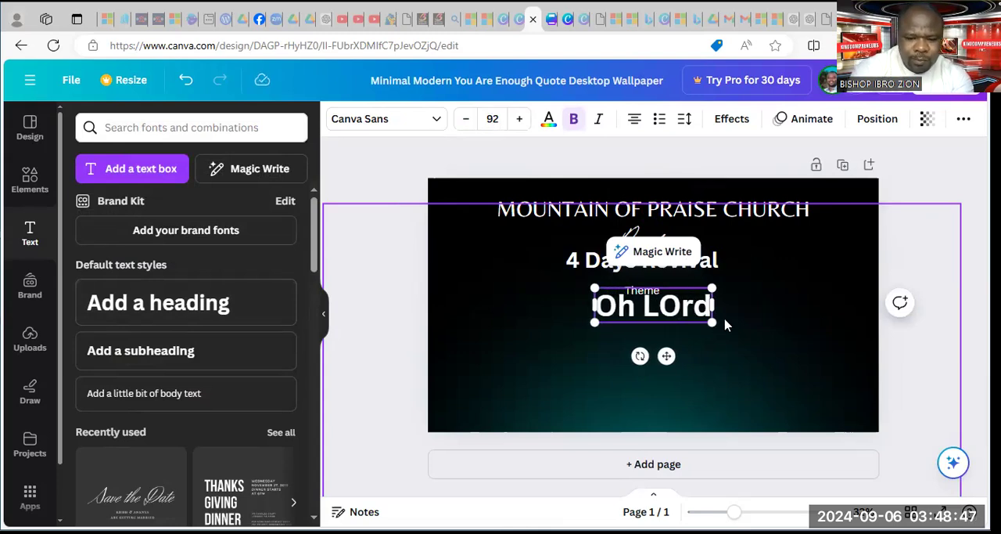
pyautogui.press('BackSpace')
pyautogui.press('BackSpace')
pyautogui.press('BackSpace')
pyautogui.write('or')
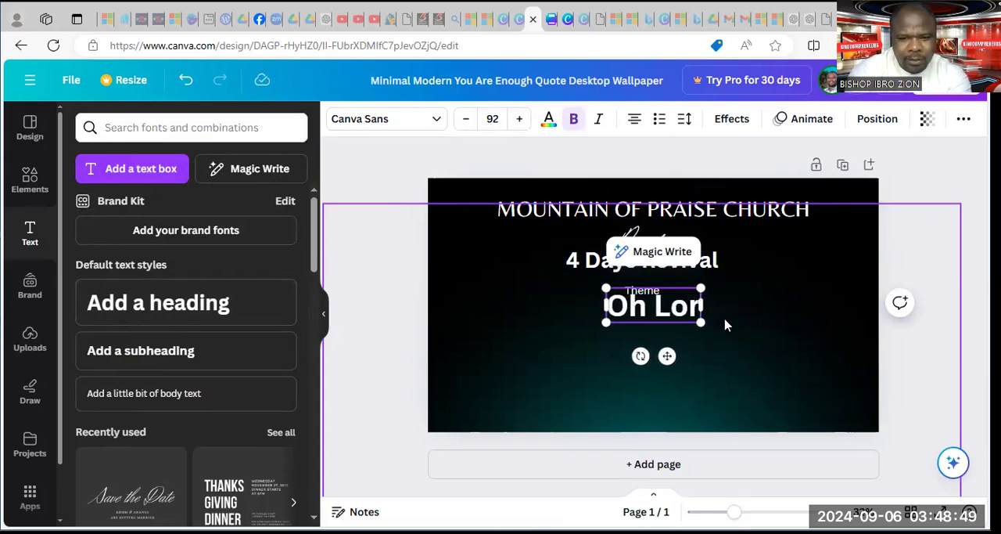
pyautogui.write('d!')
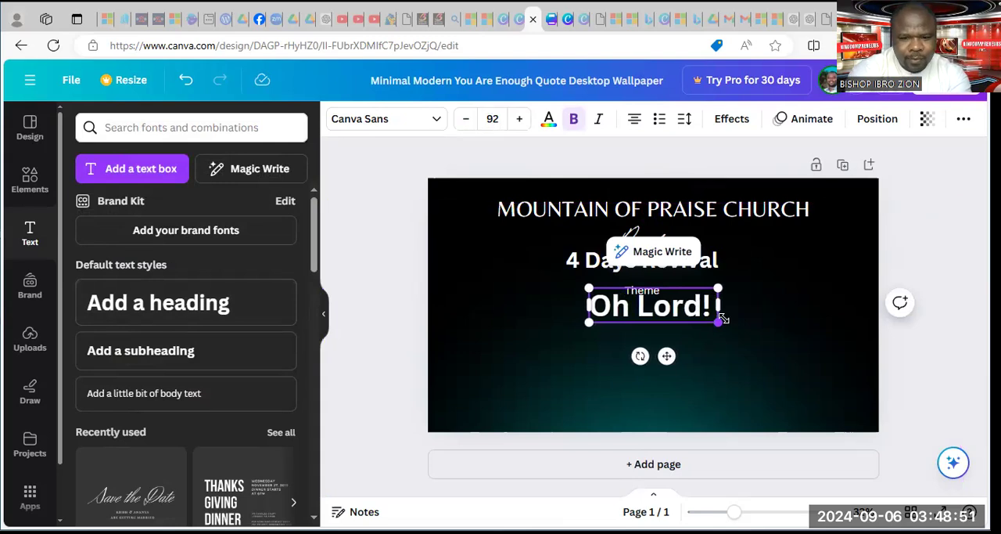
pyautogui.write(' ARISE')
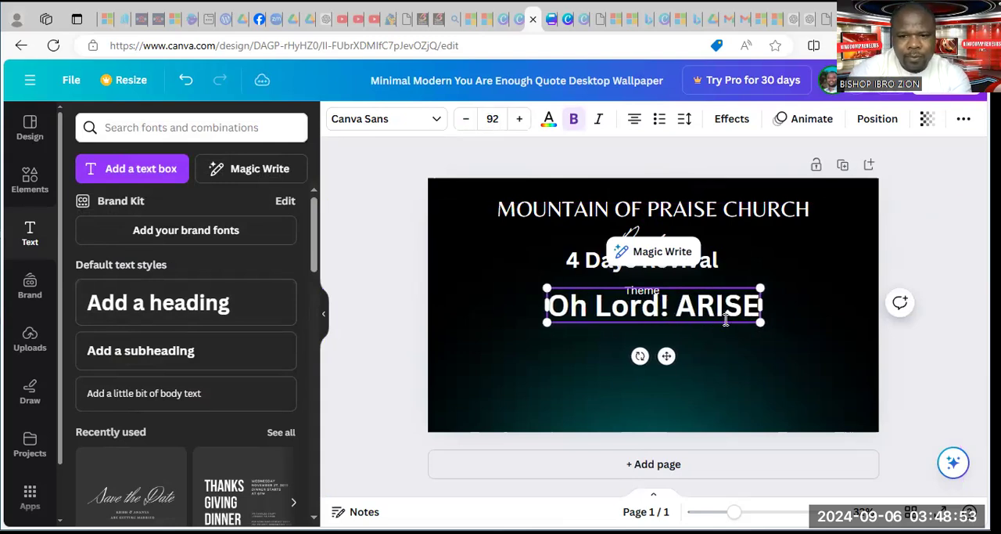
pyautogui.click(812, 330)
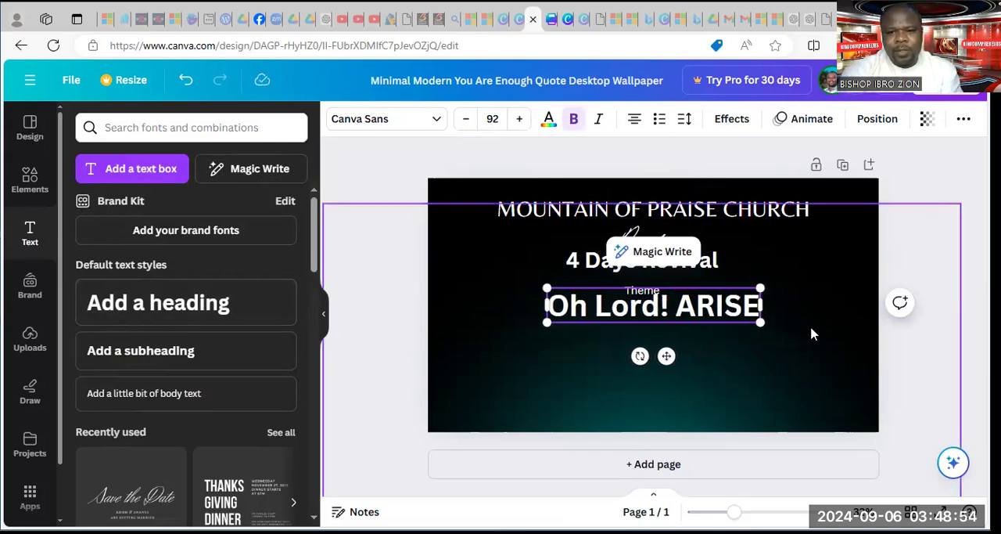
# Enlarge the "Oh Lord! ARISE" heading to font size 127 and place it centred below "Theme"
pyautogui.click(661, 315)
pyautogui.moveTo(546, 322); pyautogui.dragTo(469, 384)
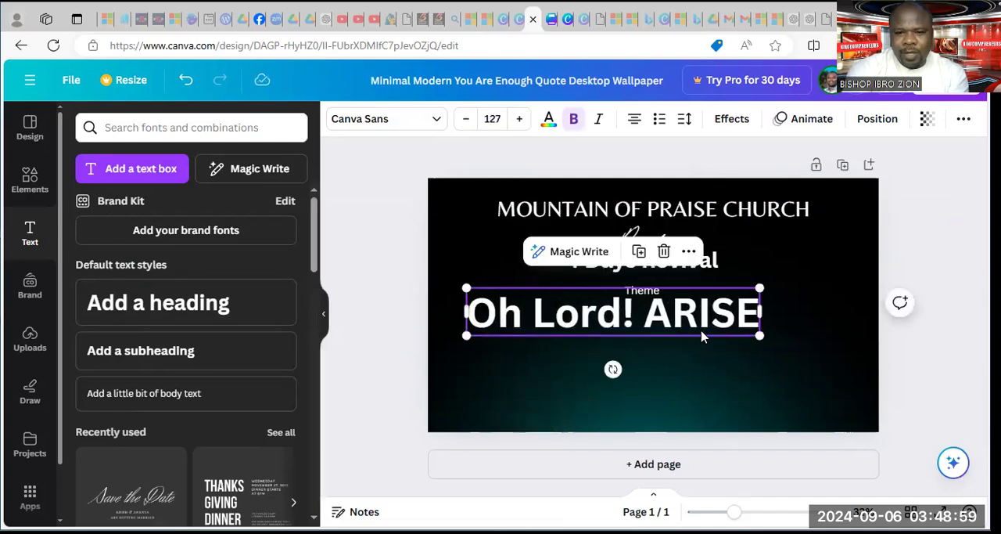
pyautogui.moveTo(727, 321); pyautogui.dragTo(754, 332)
pyautogui.click(835, 269)
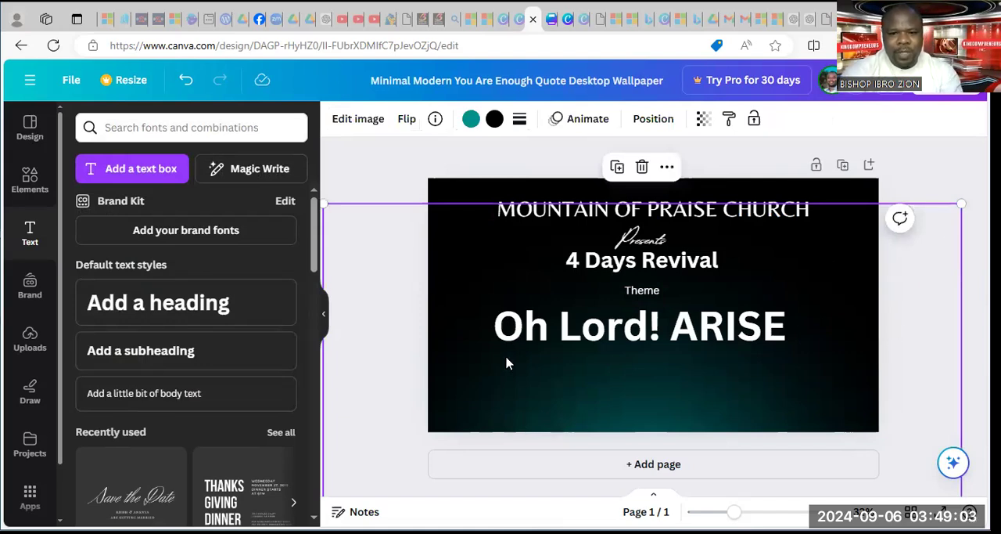
# Add a default-style heading just below "Oh Lord! ARISE" with the text "Fri - Sun"
pyautogui.click(210, 312)
pyautogui.moveTo(667, 356); pyautogui.dragTo(574, 407)
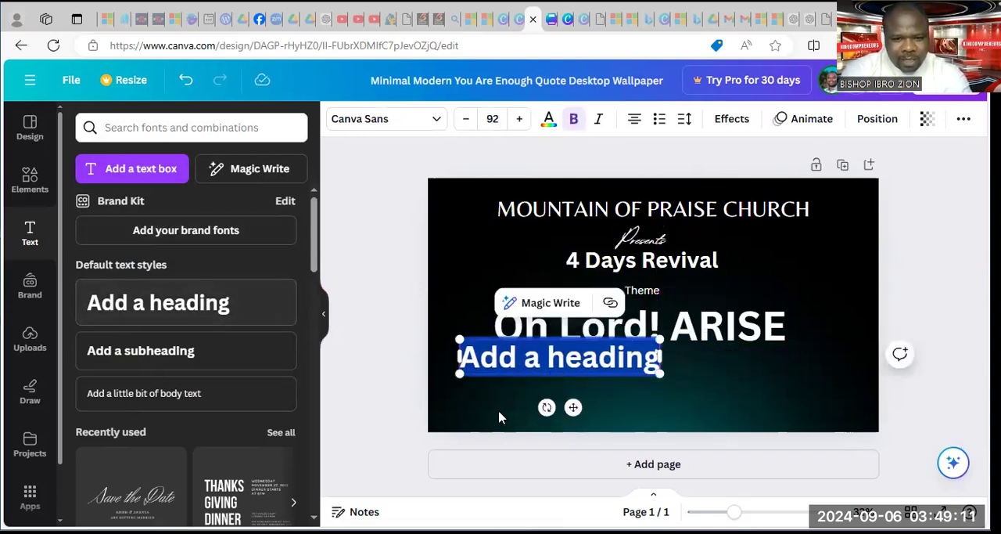
pyautogui.moveTo(576, 408); pyautogui.dragTo(576, 416)
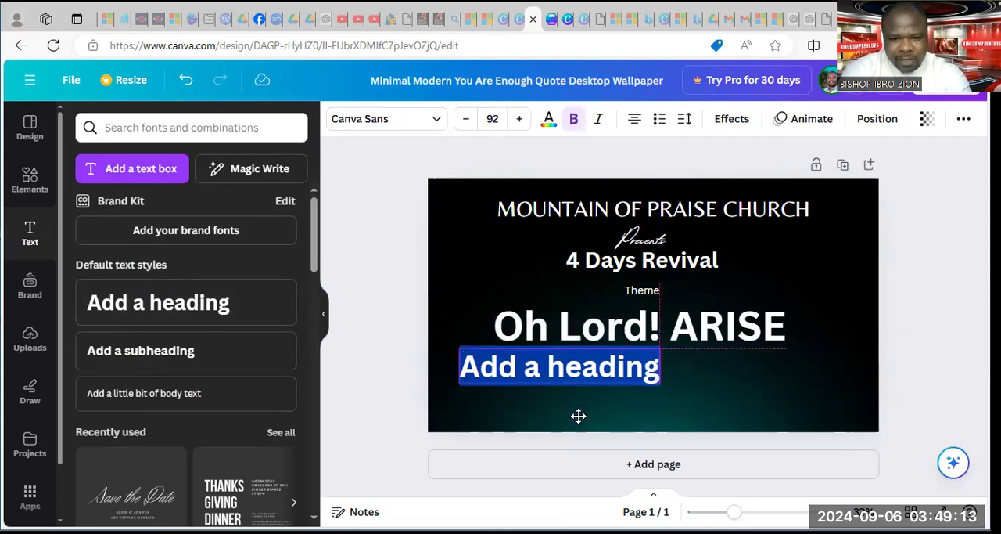
pyautogui.click(542, 364)
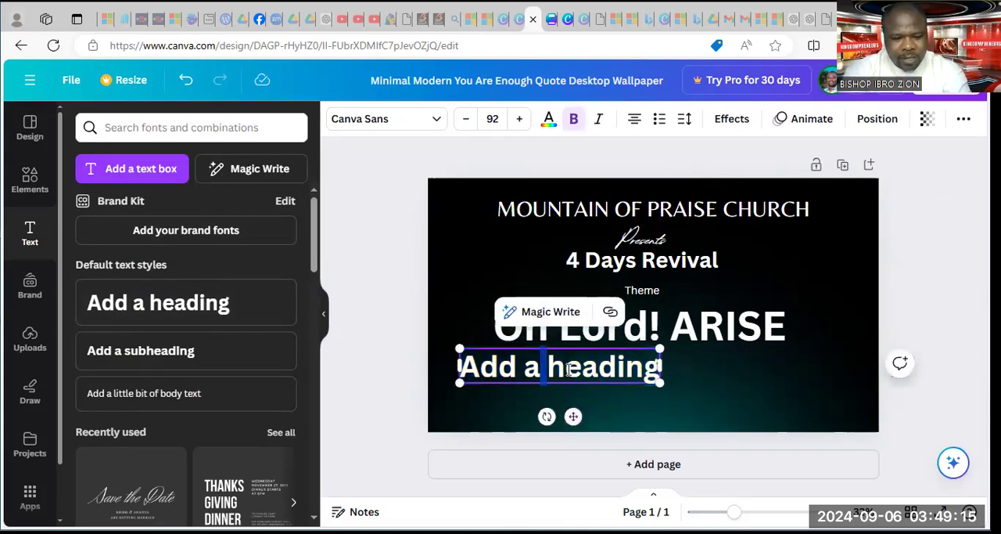
pyautogui.hotkey('ctrl', 'a')
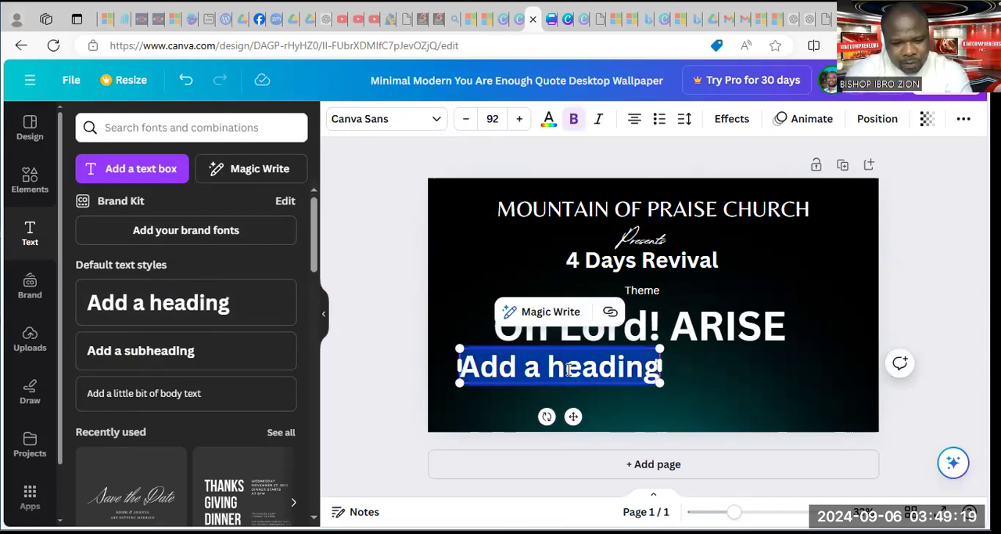
pyautogui.write('Sun')
pyautogui.press('BackSpace')
pyautogui.press('BackSpace')
pyautogui.press('BackSpace')
pyautogui.write('Fri -')
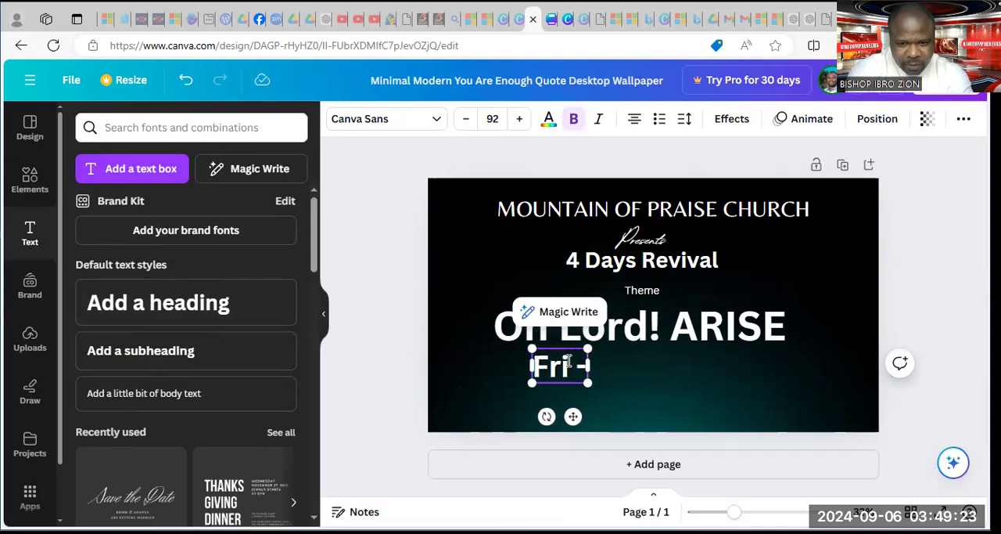
pyautogui.write(' Sun')
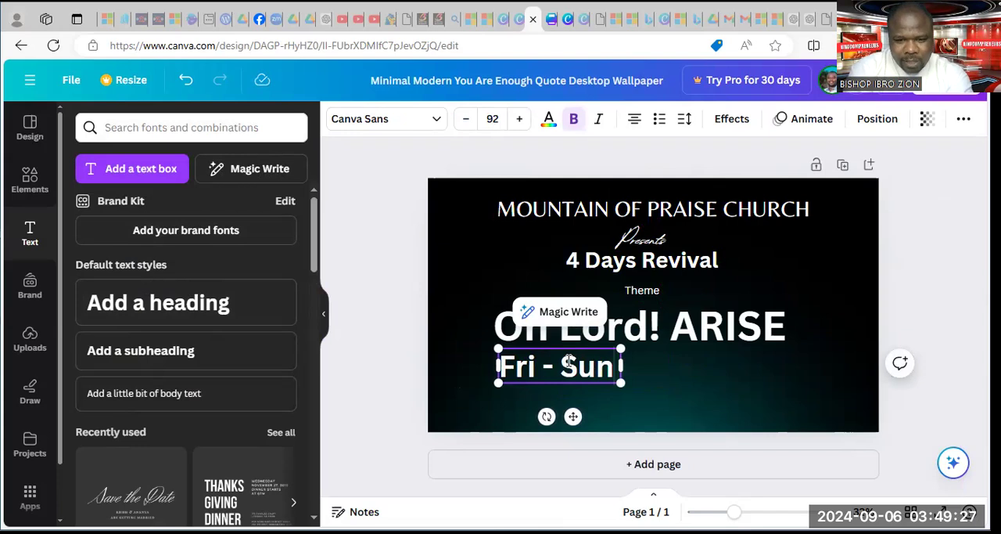
# Complete the date heading so that it reads "Fri 18th - Sun 21st Nov, 2024"
pyautogui.press('Left')
pyautogui.press('Left')
pyautogui.press('Left')
pyautogui.press('Left')
pyautogui.press('Left')
pyautogui.write('18th - Sun ')
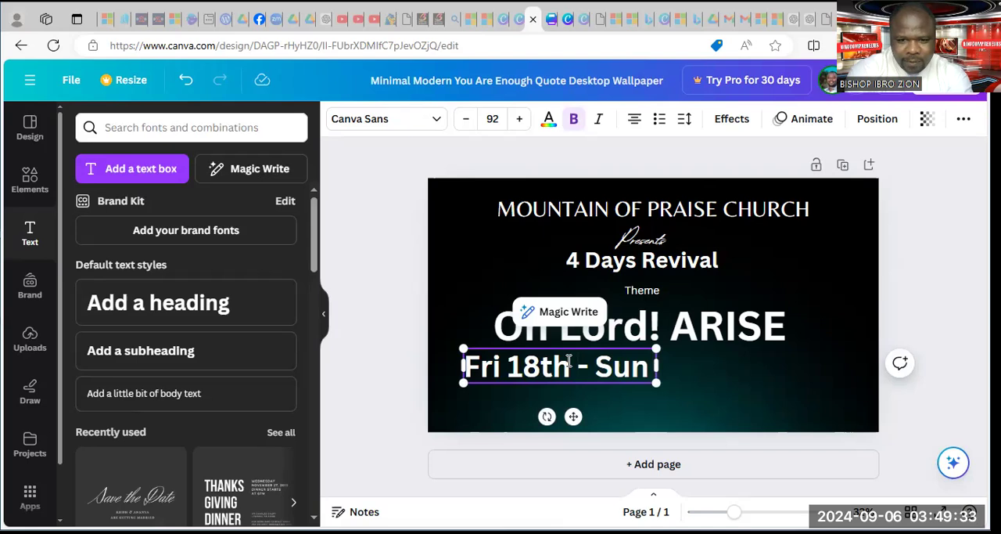
pyautogui.write('21st')
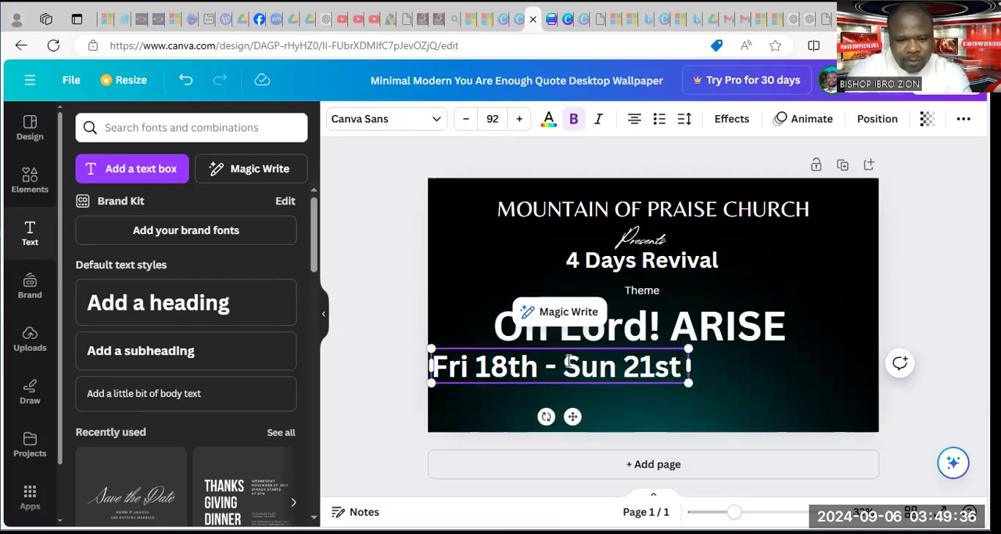
pyautogui.press('Return')
pyautogui.write('Novb')
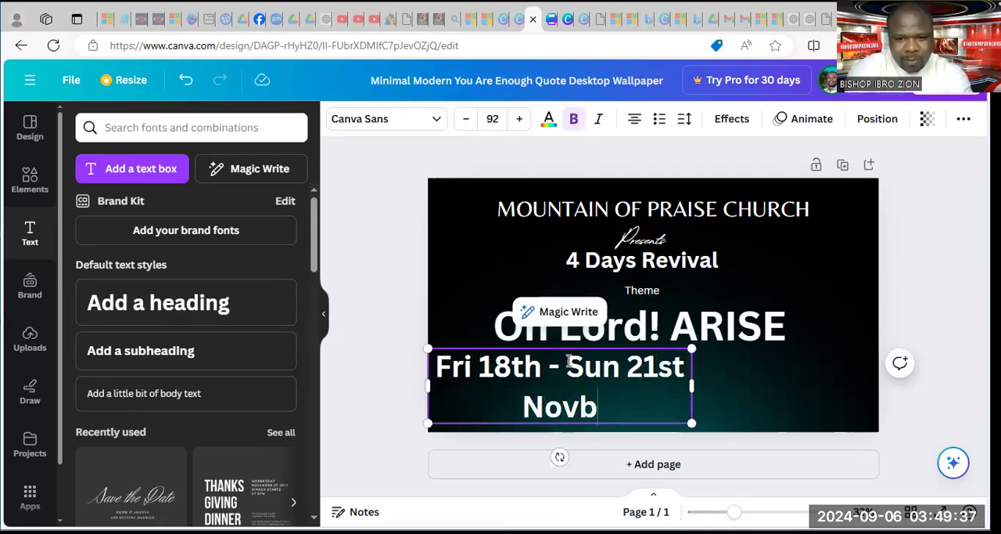
pyautogui.press('BackSpace')
pyautogui.write(', 2024')
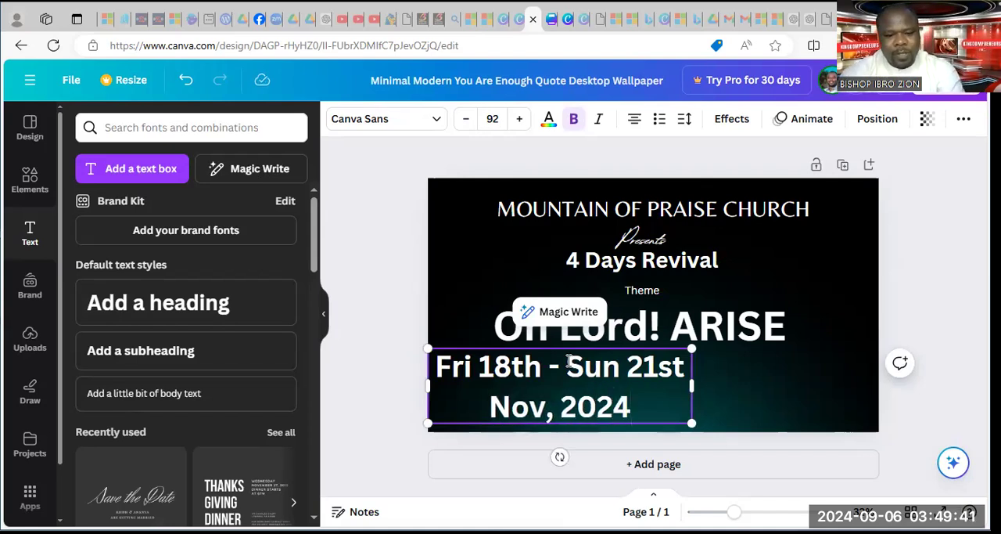
# Widen the date heading to fit one line, shrink it to font size 58.2 and centre it under "Oh Lord! ARISE"
pyautogui.moveTo(691, 384); pyautogui.dragTo(880, 387)
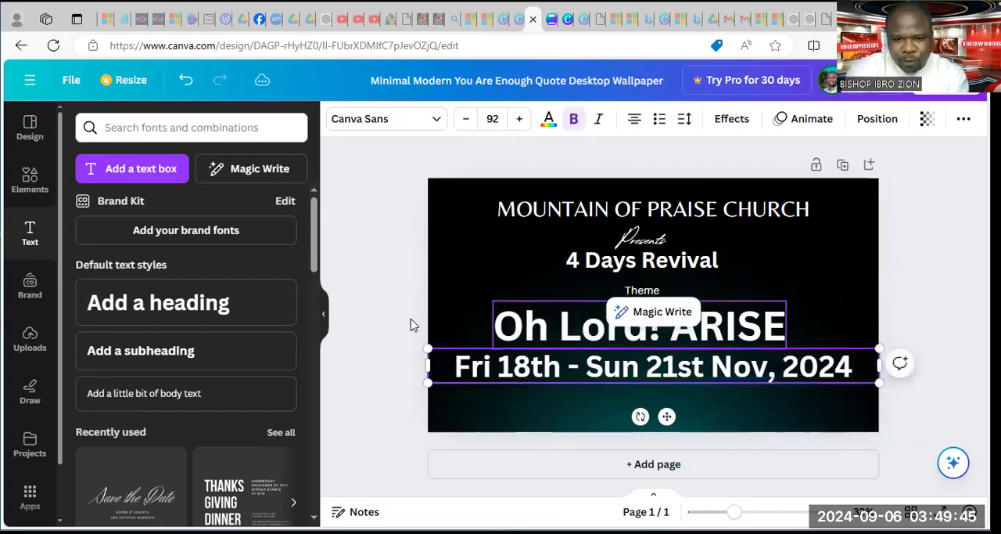
pyautogui.moveTo(428, 351); pyautogui.dragTo(589, 414)
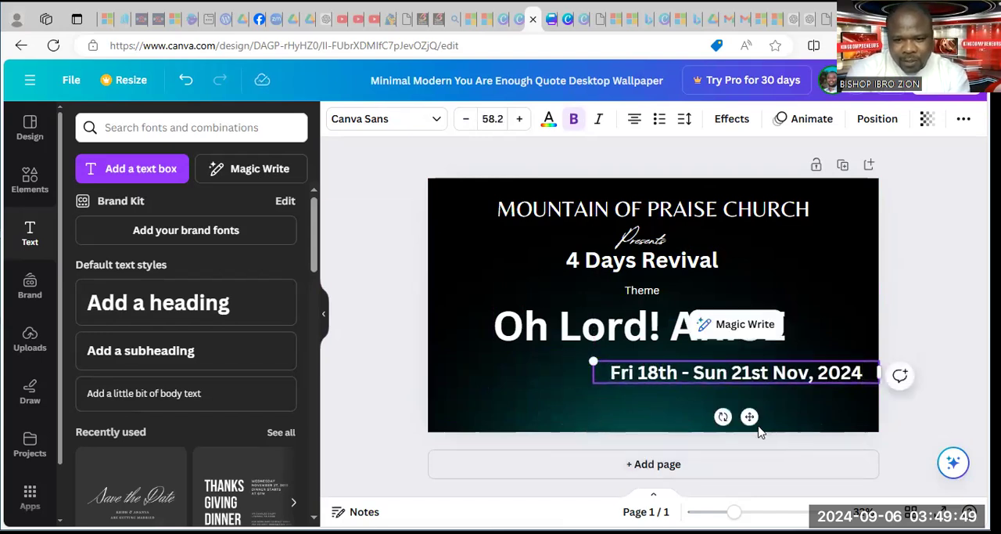
pyautogui.moveTo(753, 415); pyautogui.dragTo(661, 397)
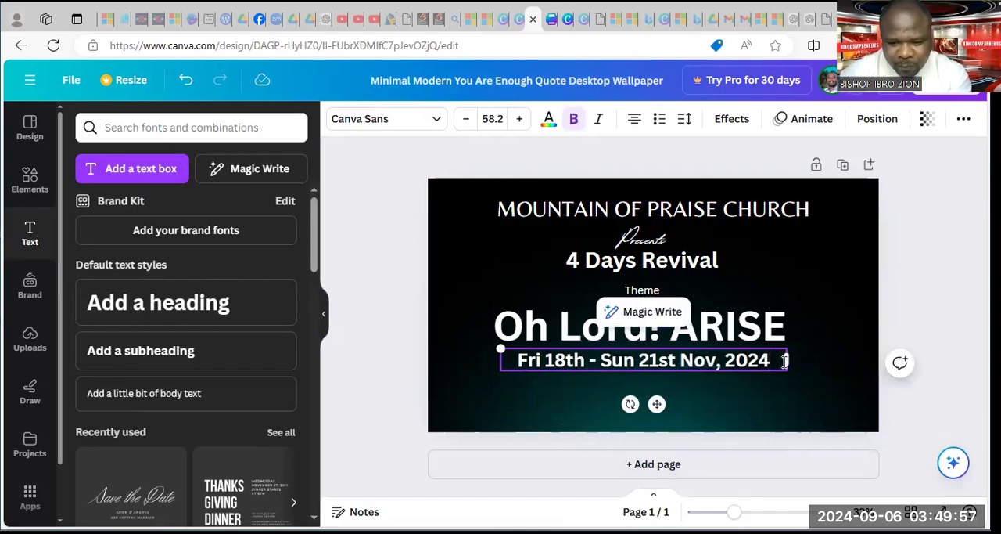
# Append "|| 5:00pm Daily" to the end of the date line
pyautogui.write('|| ')
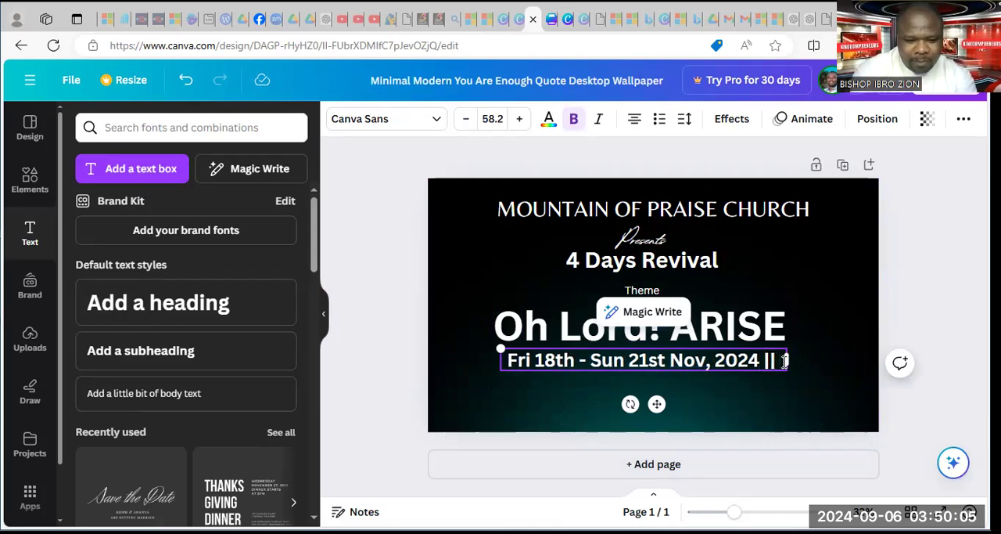
pyautogui.write(' 5:')
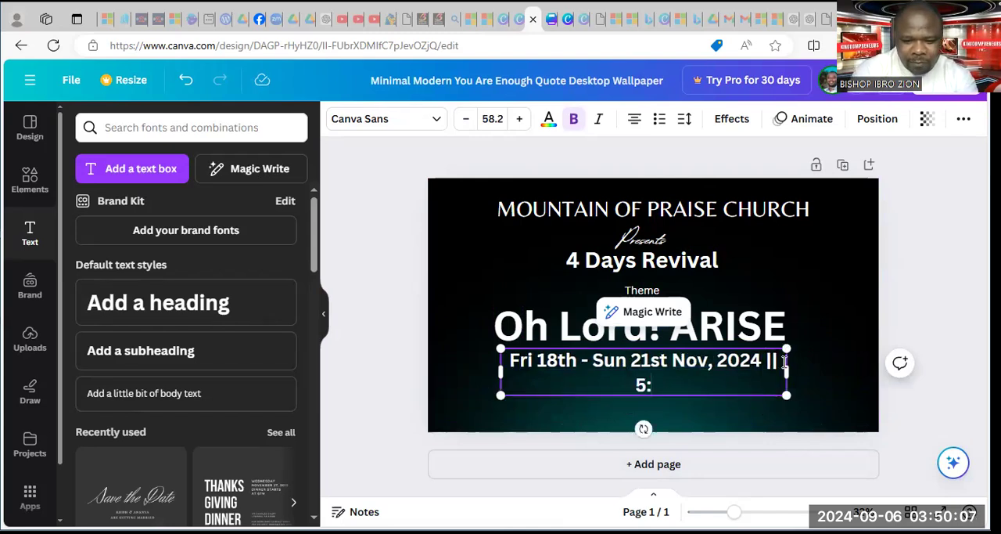
pyautogui.write('00pm')
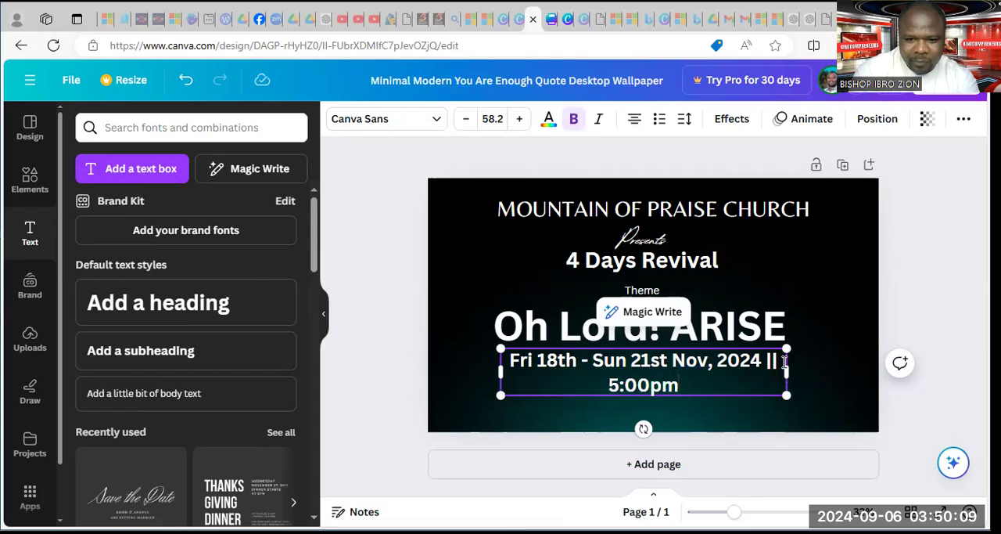
pyautogui.write(' Daily')
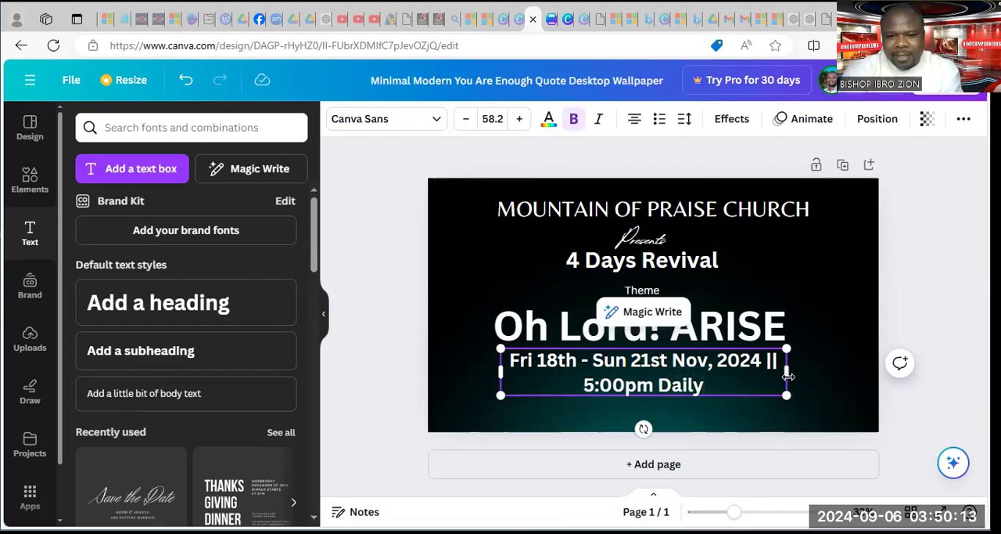
# Widen the date and time text box so it fits on one line and centre it under "Oh Lord! ARISE"
pyautogui.moveTo(789, 376); pyautogui.dragTo(962, 362)
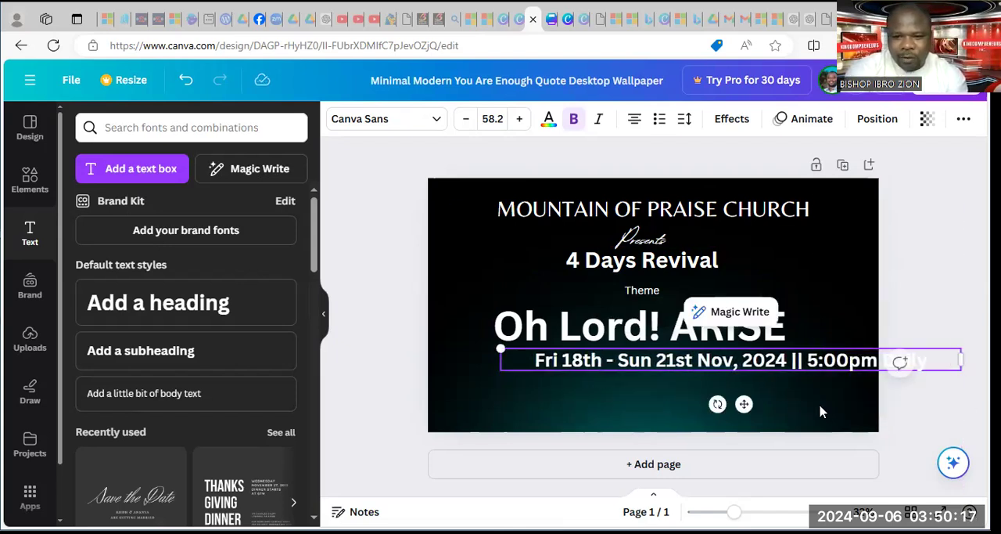
pyautogui.moveTo(743, 404); pyautogui.dragTo(662, 400)
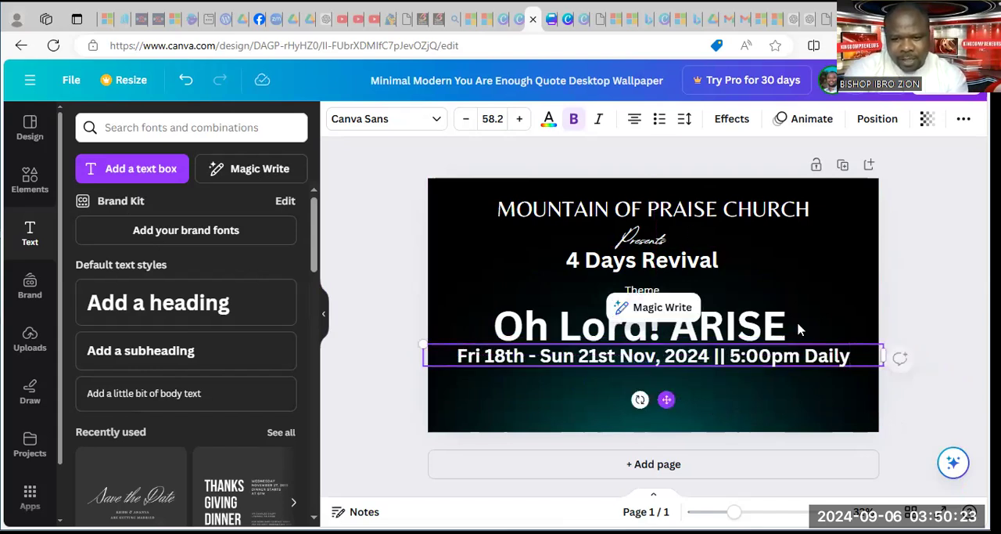
pyautogui.click(858, 282)
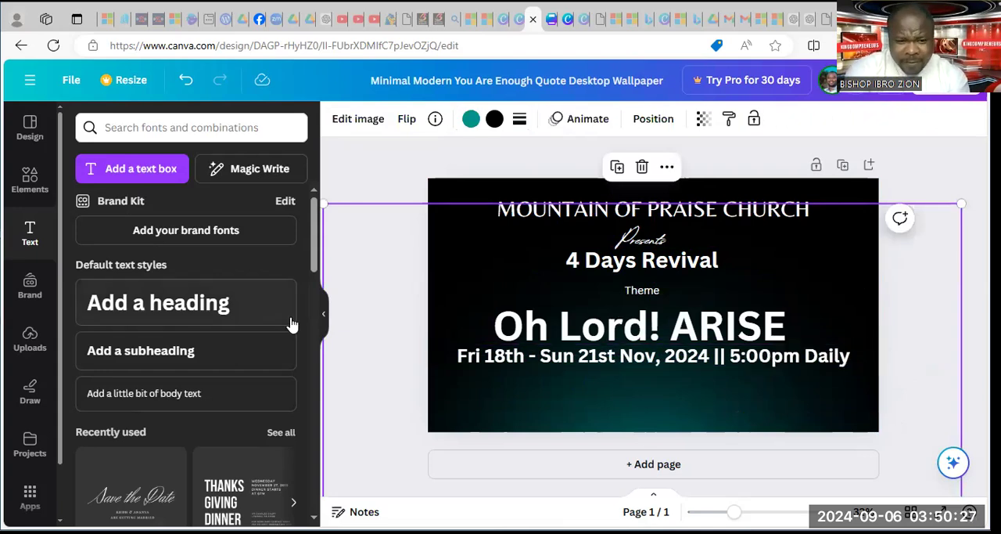
# Add a default-style subheading below the date line and enter "@" followed by the area name of the venue address
pyautogui.click(184, 350)
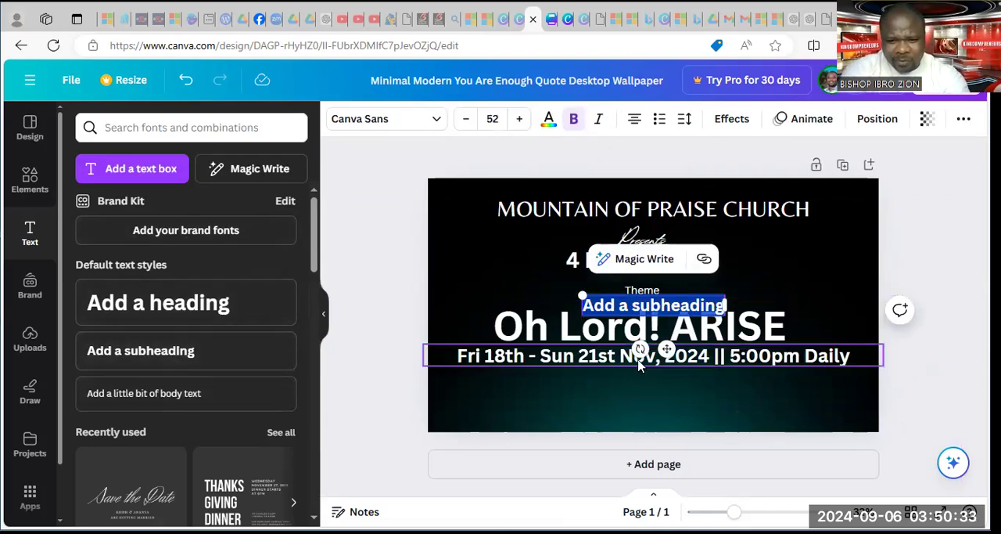
pyautogui.moveTo(665, 349); pyautogui.dragTo(663, 421)
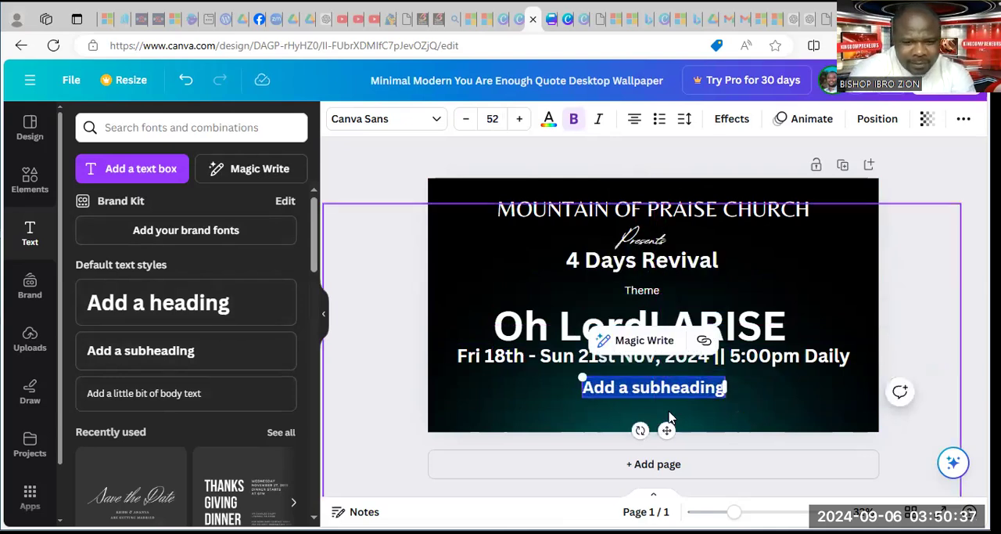
pyautogui.write('@')
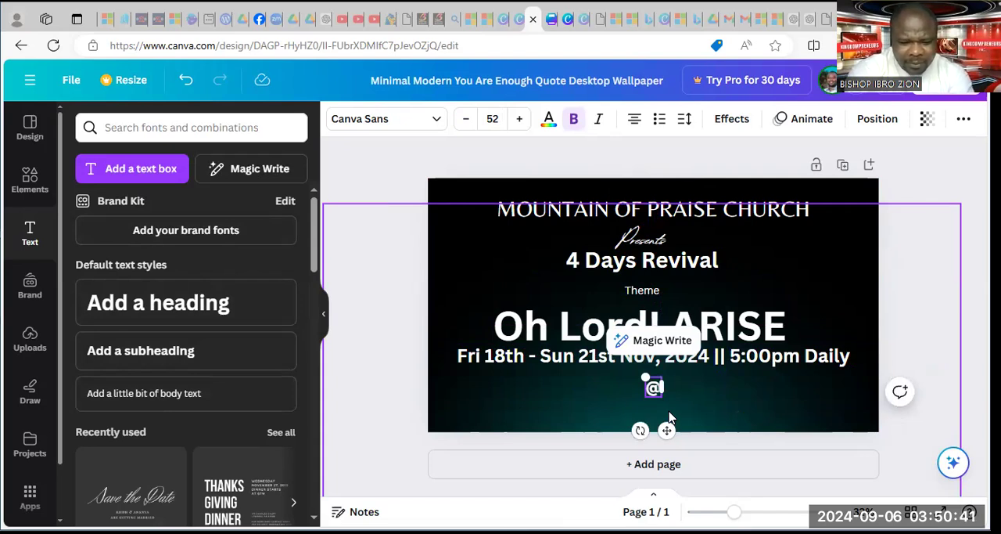
pyautogui.write('Sabu')
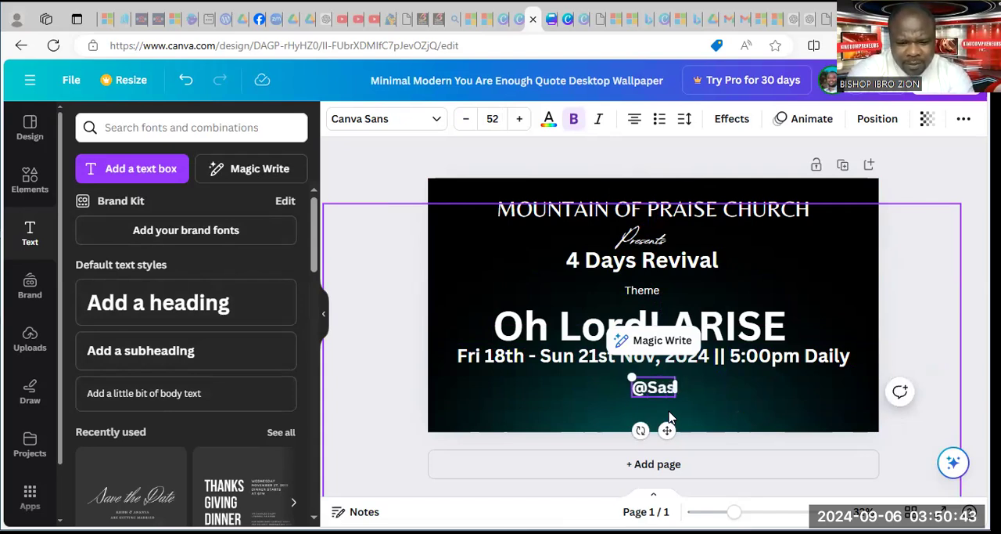
pyautogui.rightClick(667, 433)
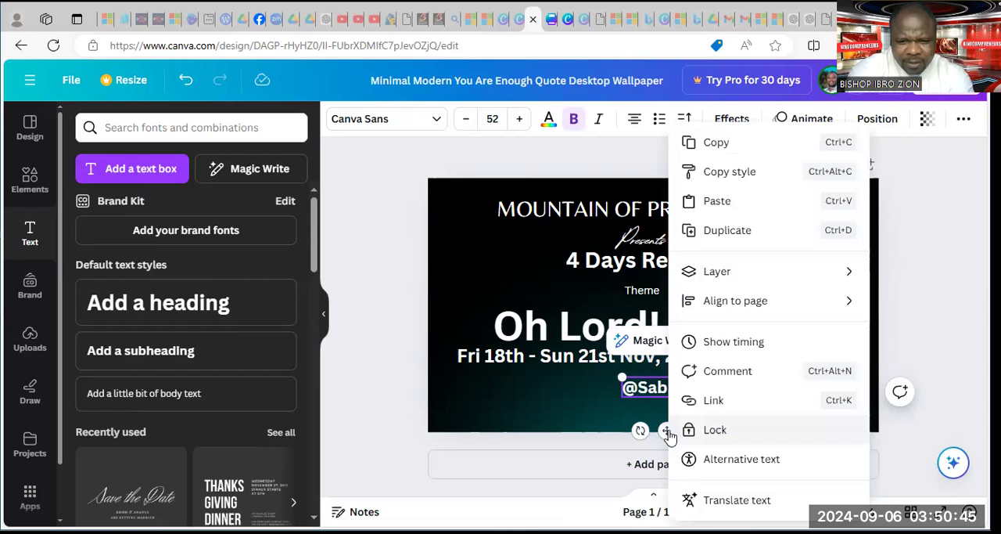
pyautogui.click(636, 389)
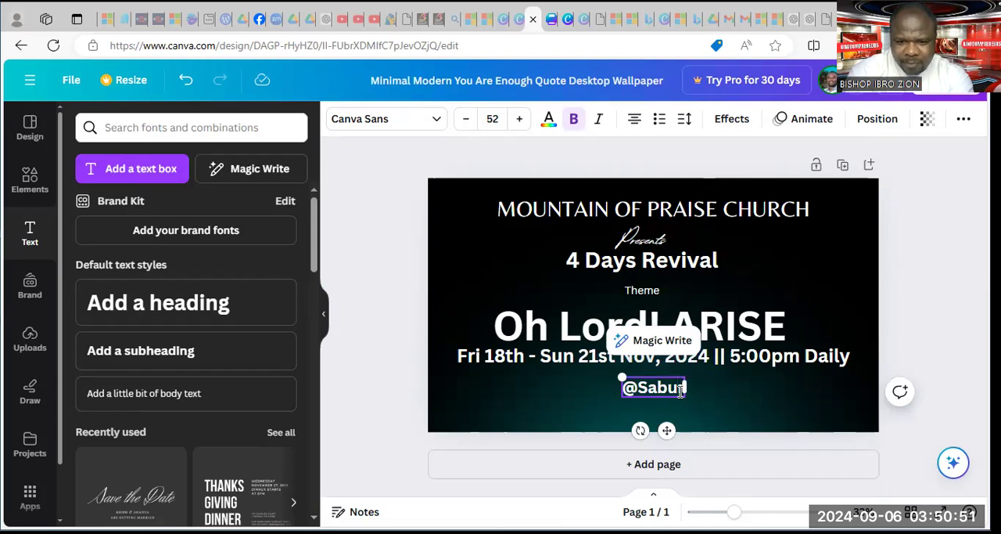
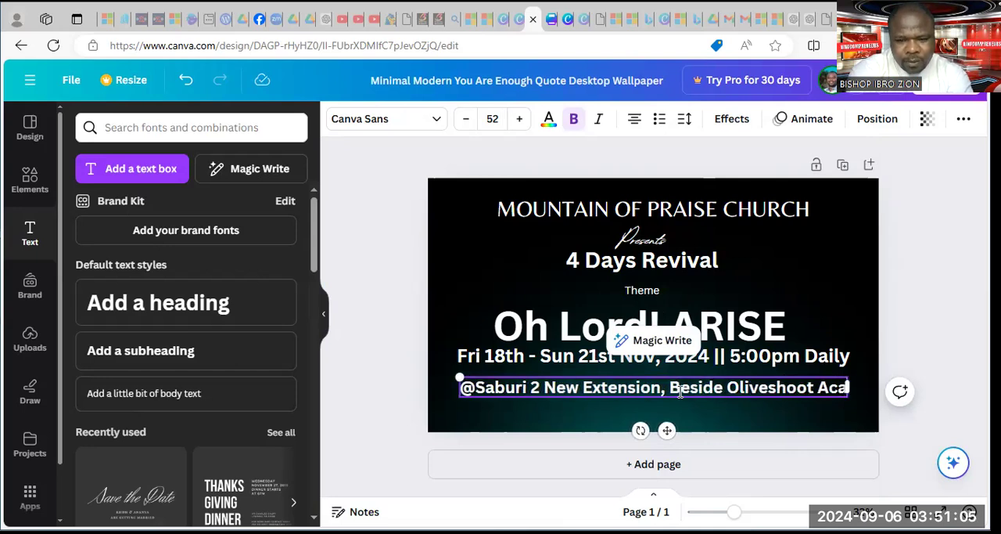
# Complete the venue address in the subheading with the neighbouring landmark, city and country
pyautogui.press('BackSpace')
pyautogui.press('BackSpace')
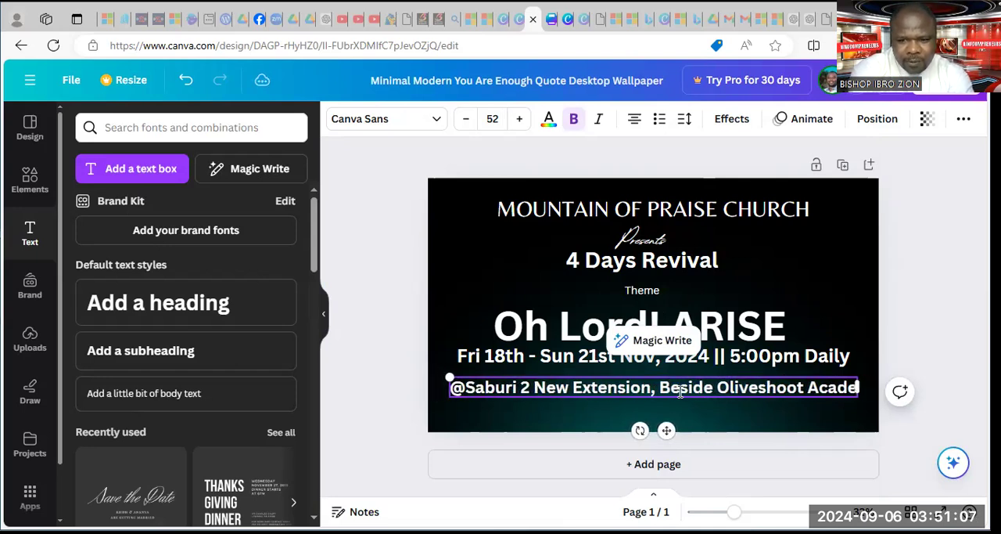
pyautogui.write('my')
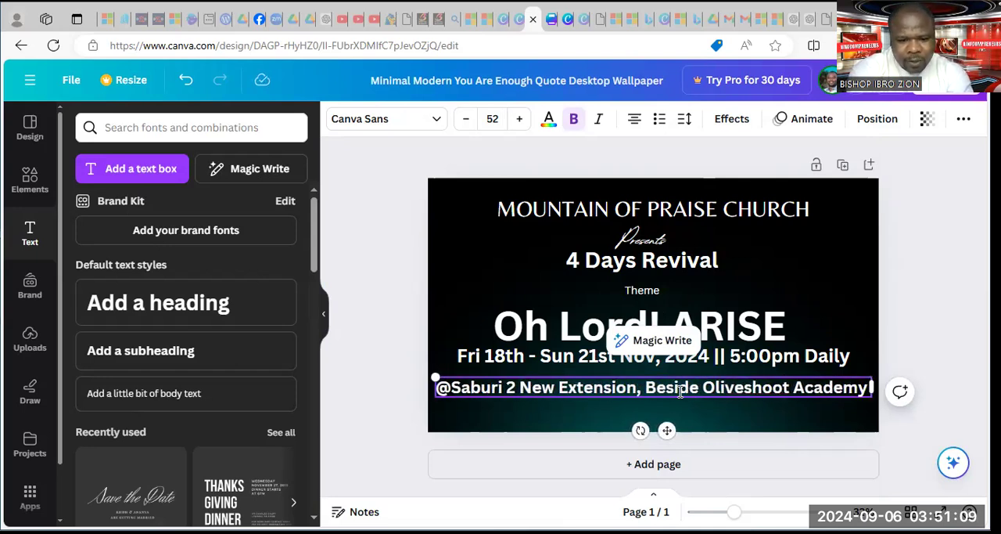
pyautogui.write(' FCT')
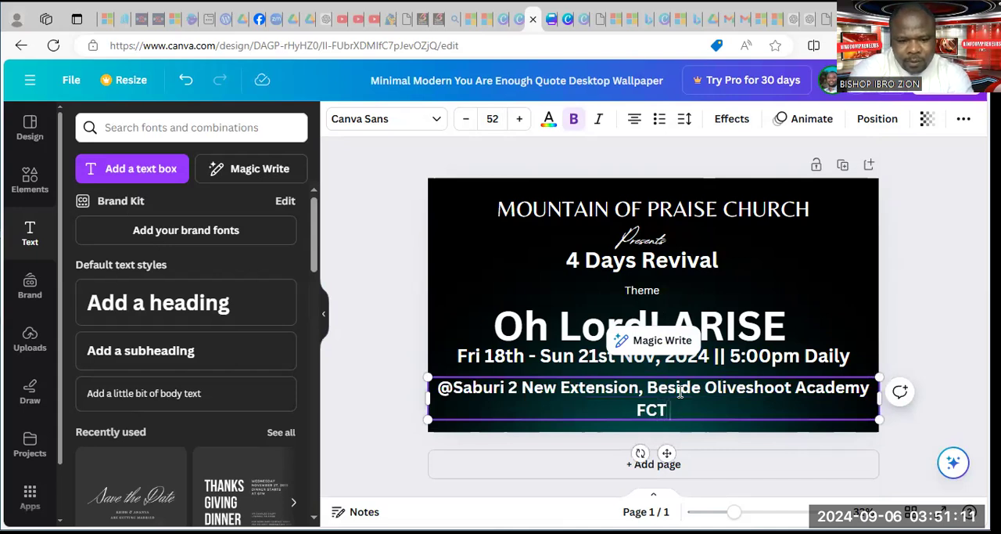
pyautogui.write(' Abuja')
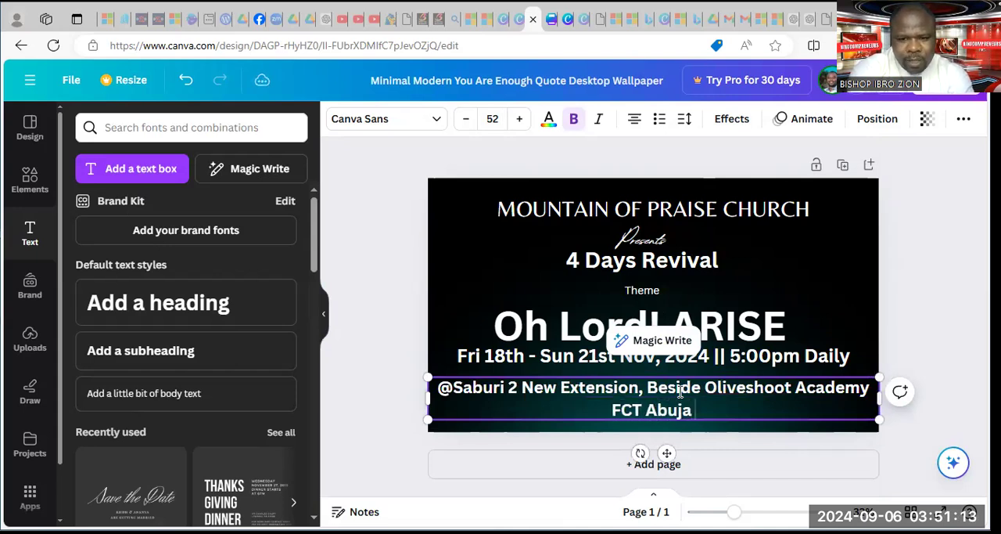
pyautogui.write(', Nigeir')
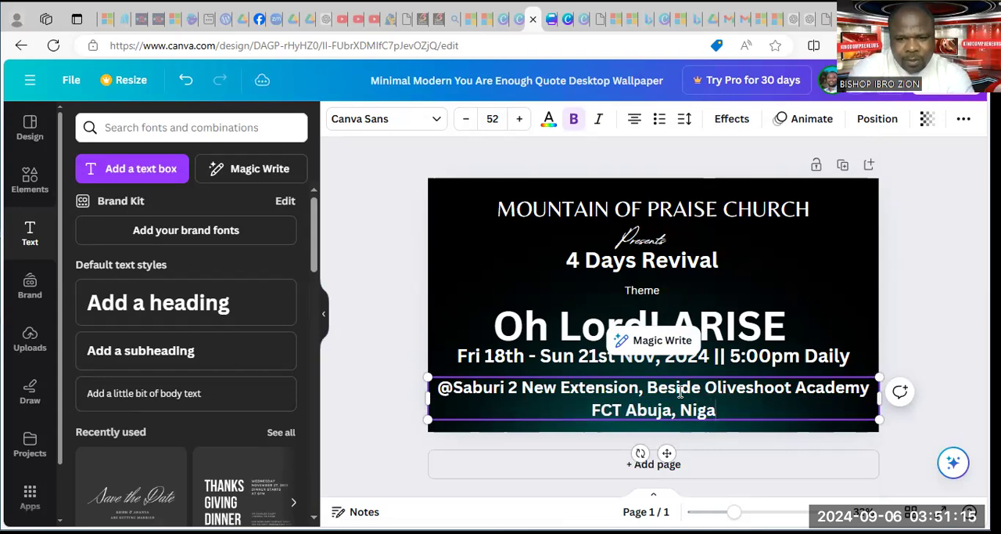
pyautogui.press('BackSpace')
pyautogui.press('BackSpace')
pyautogui.write('ria')
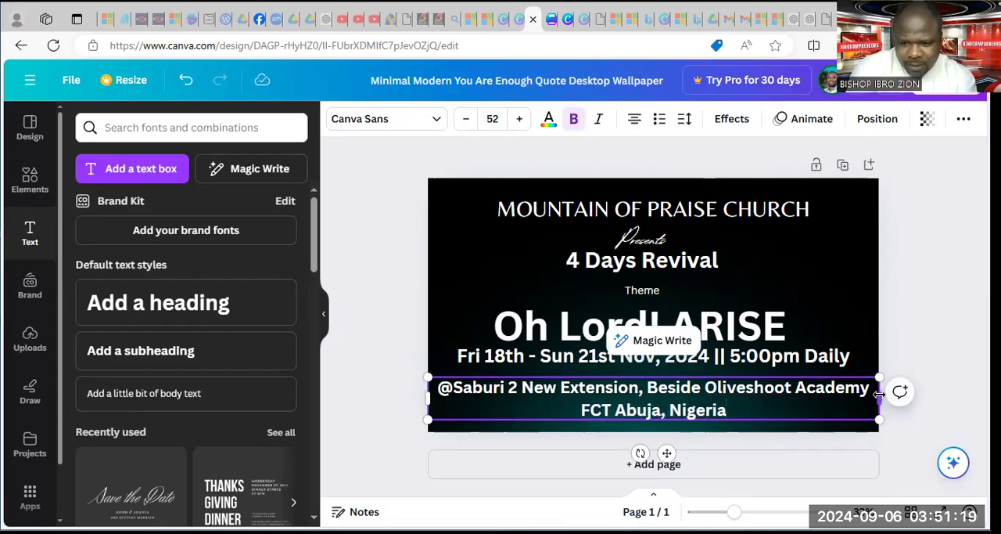
# Shrink the venue address to font size 36.6 on two lines and centre it just below the date line
pyautogui.moveTo(880, 395); pyautogui.dragTo(924, 375)
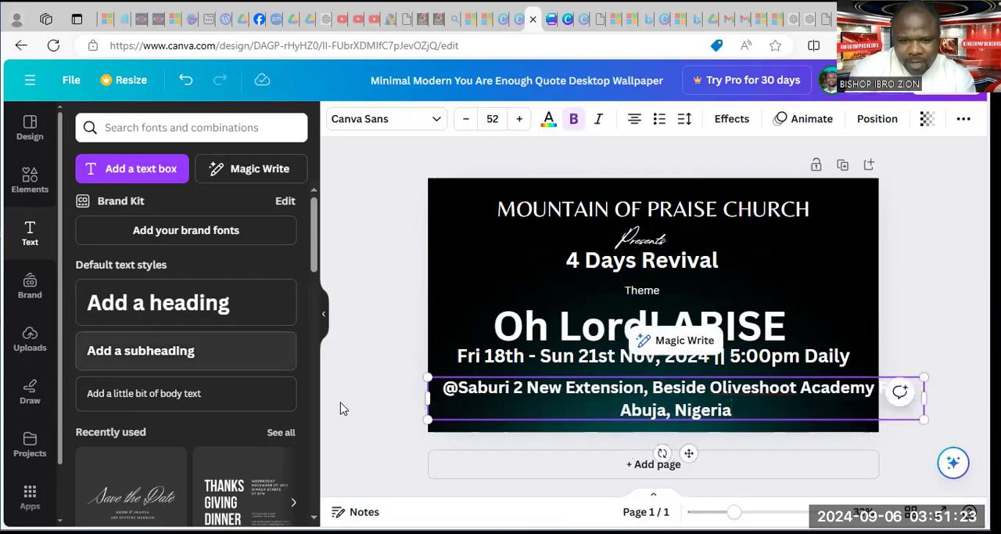
pyautogui.moveTo(429, 374); pyautogui.dragTo(475, 382)
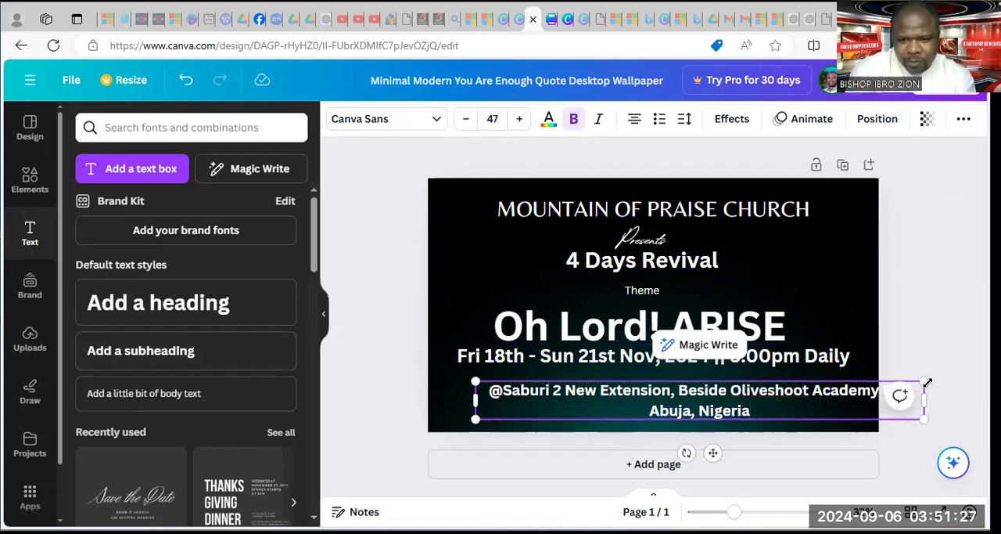
pyautogui.moveTo(926, 381); pyautogui.dragTo(761, 404)
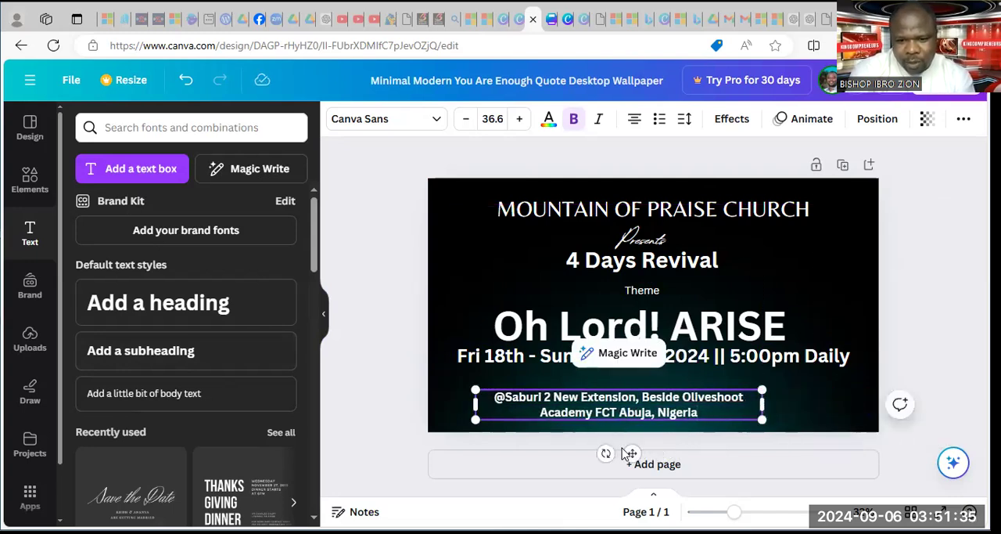
pyautogui.moveTo(633, 454); pyautogui.dragTo(660, 440)
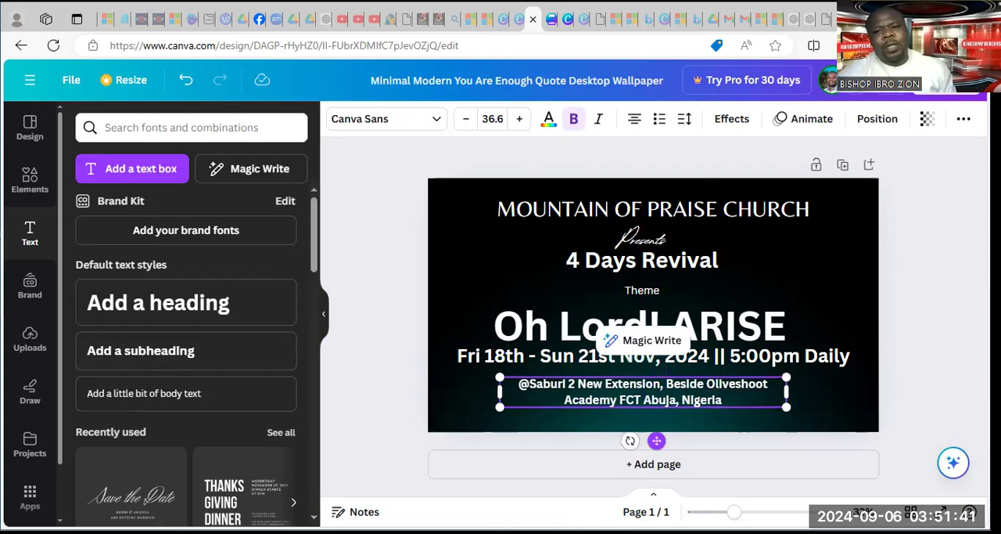
pyautogui.click(953, 249)
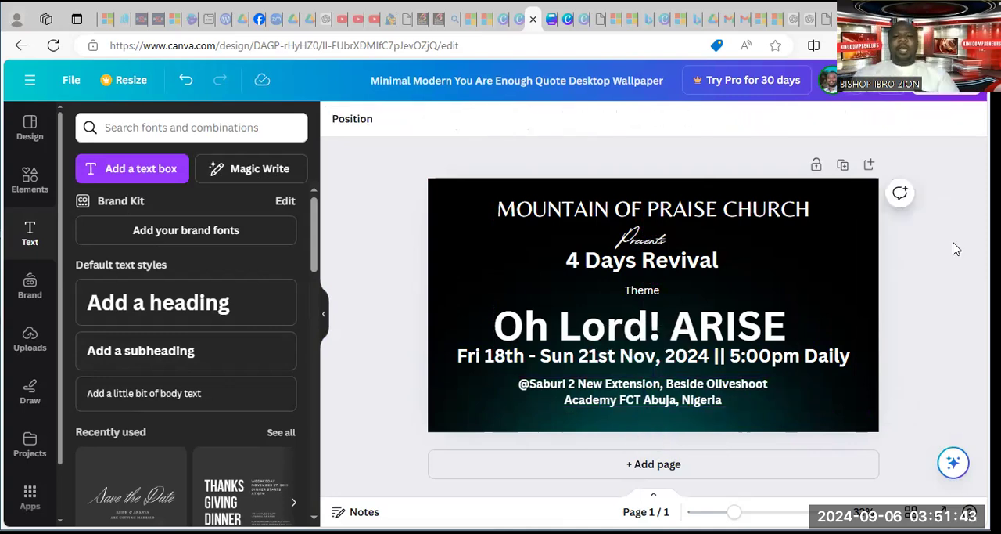
# Try the black-to-gold gradient as the page background, and replace it with the black-to-blue gradient
pyautogui.click(446, 201)
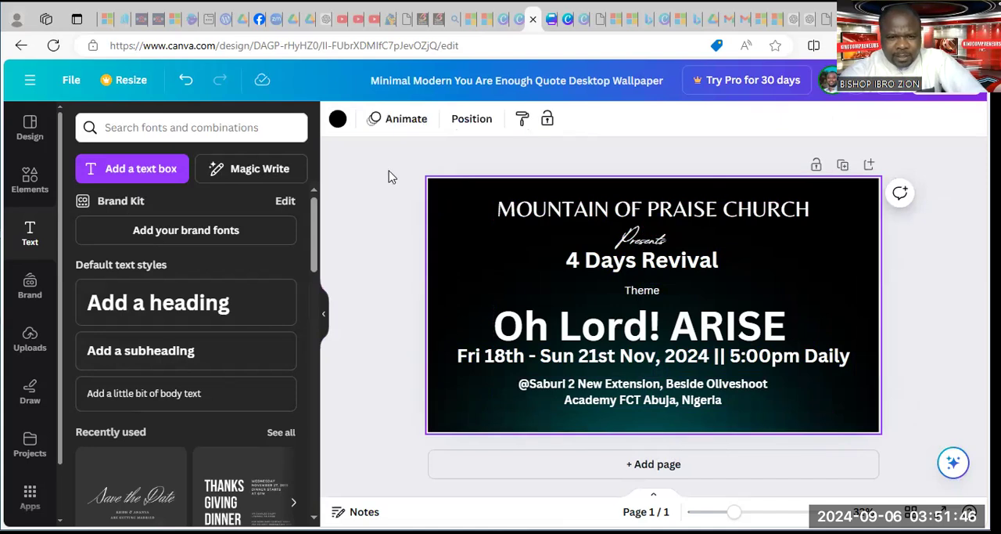
pyautogui.click(339, 119)
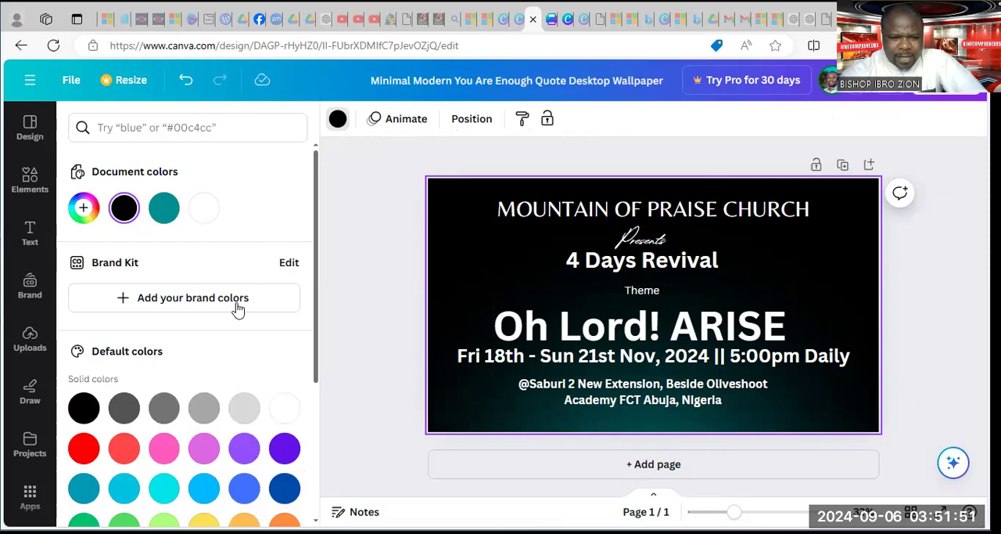
pyautogui.scroll(-2, 125, 376)
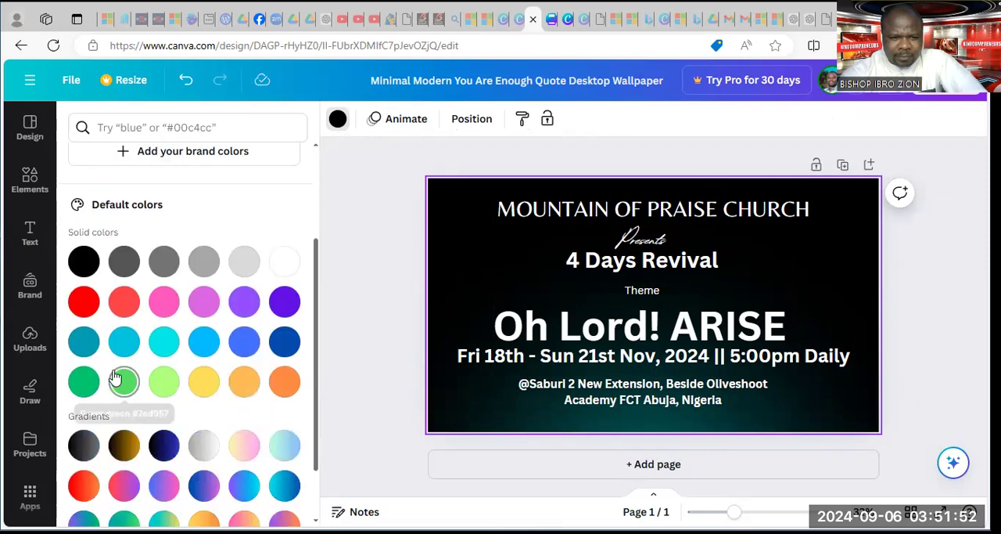
pyautogui.click(127, 451)
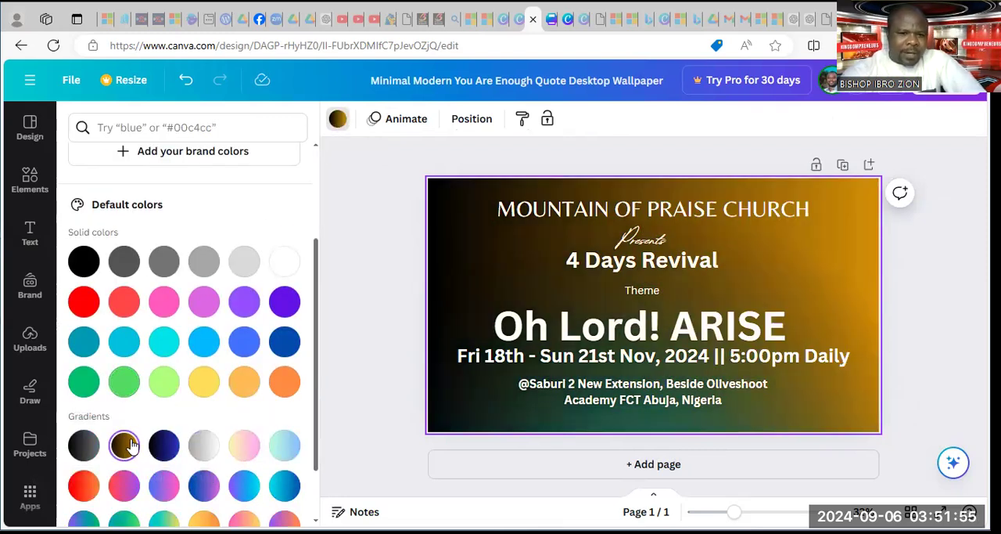
pyautogui.scroll(-1, 129, 445)
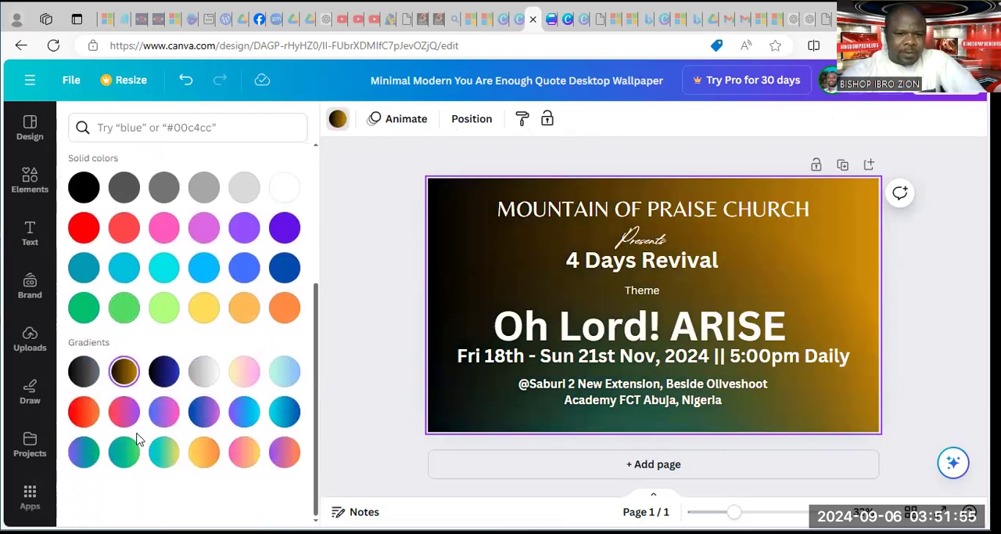
pyautogui.click(166, 375)
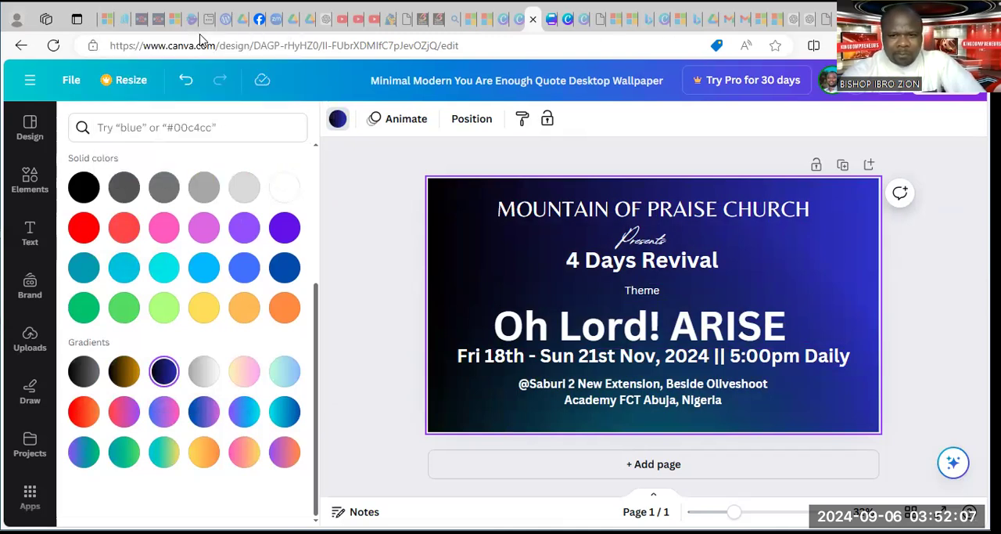
# Switch to another browser page and search Bing Images for "beautiful poster backgrounds"
pyautogui.click(175, 20)
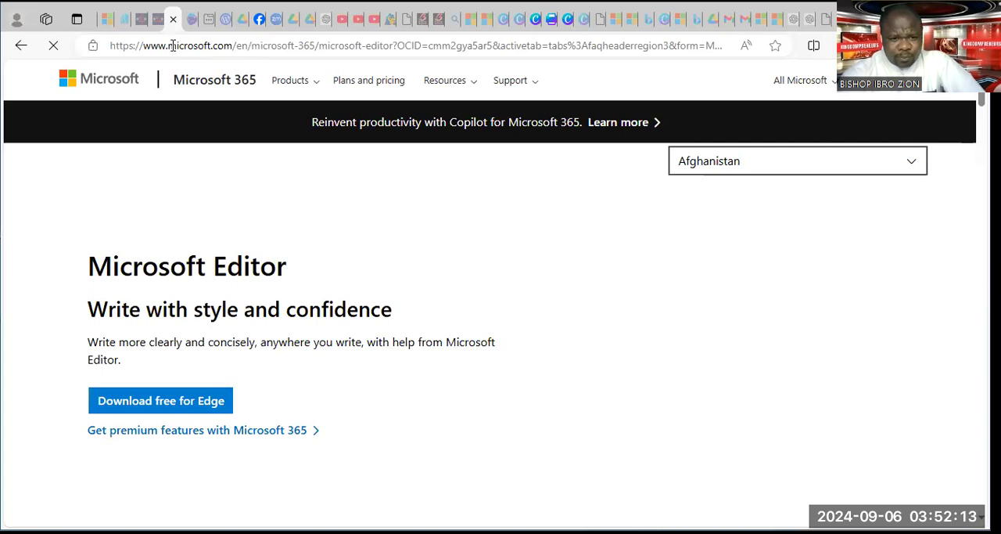
pyautogui.click(208, 45)
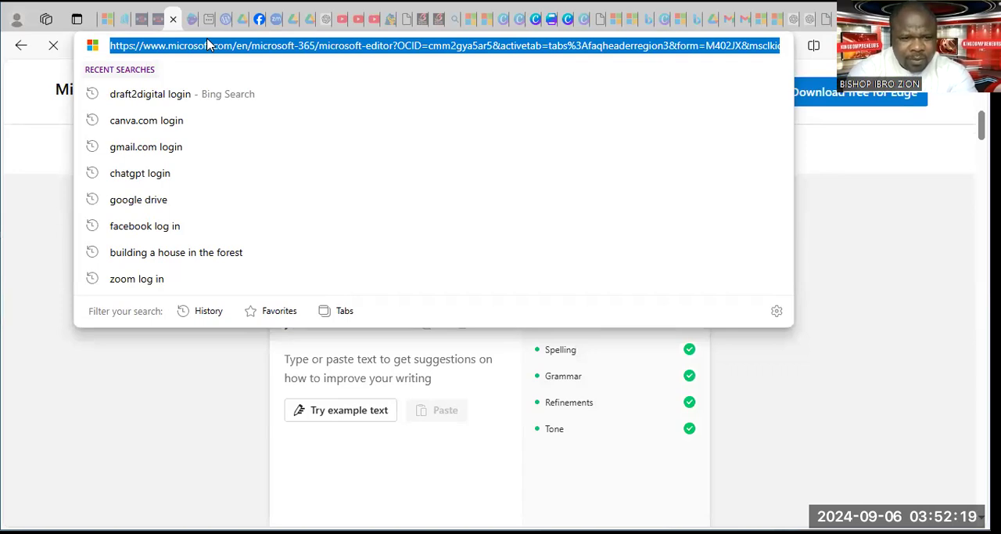
pyautogui.write('beautiful ')
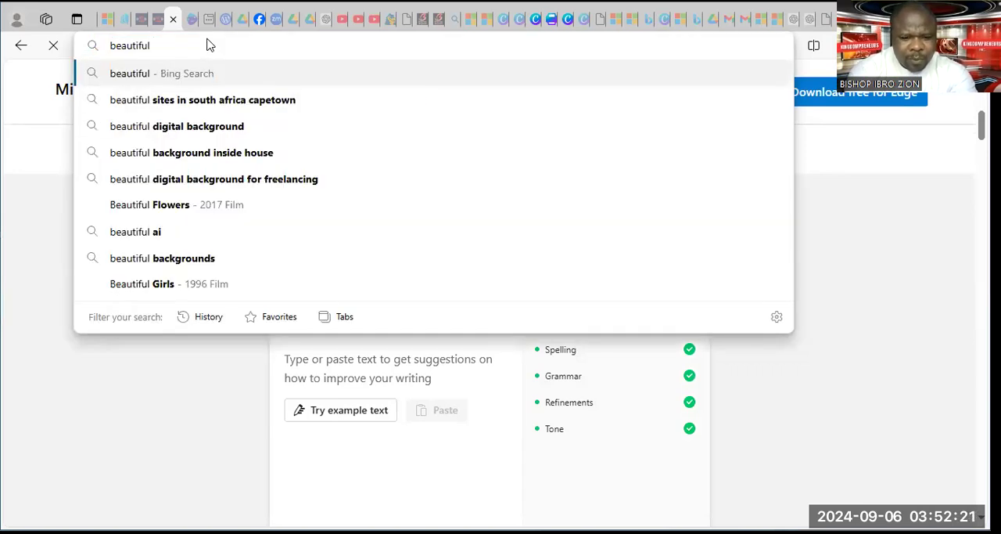
pyautogui.write('poster backgroun')
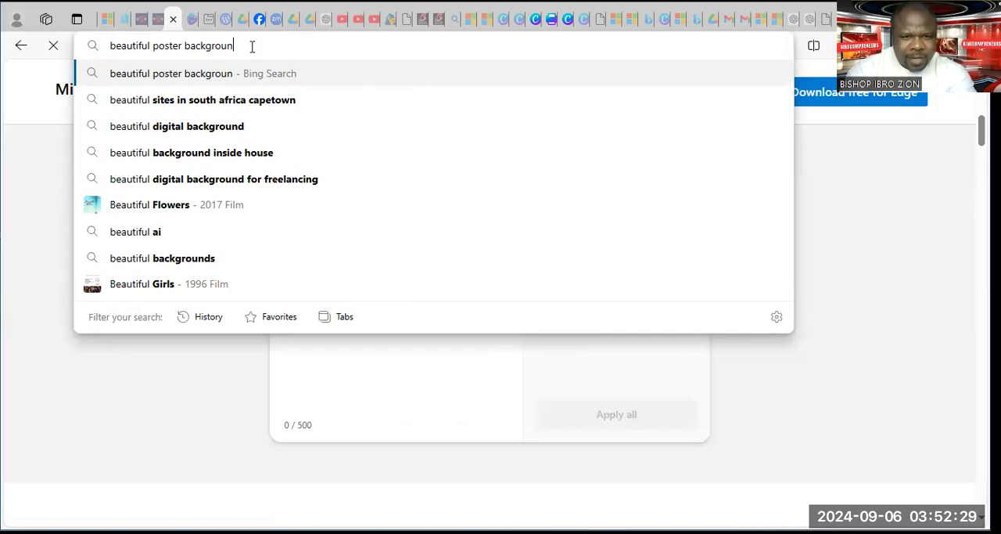
pyautogui.write('s')
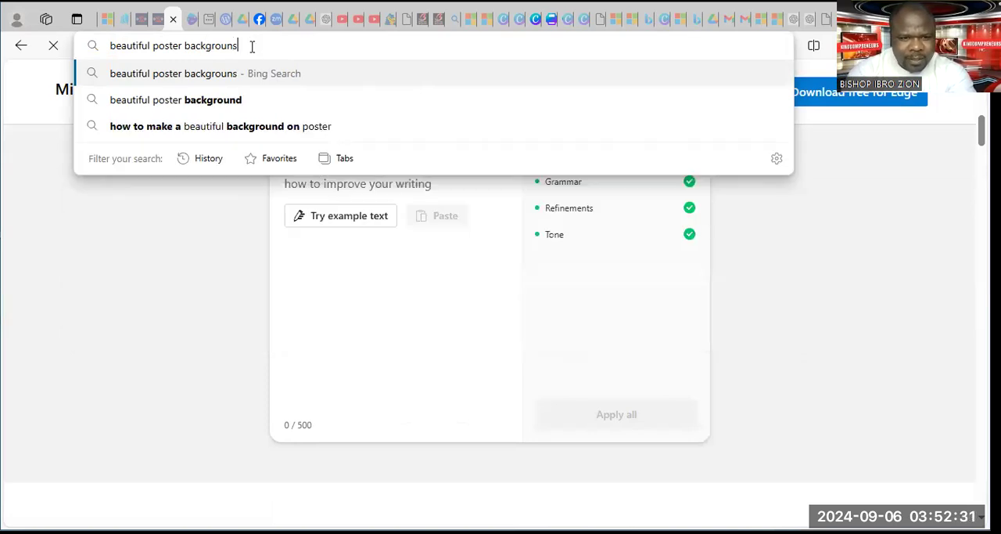
pyautogui.press('BackSpace')
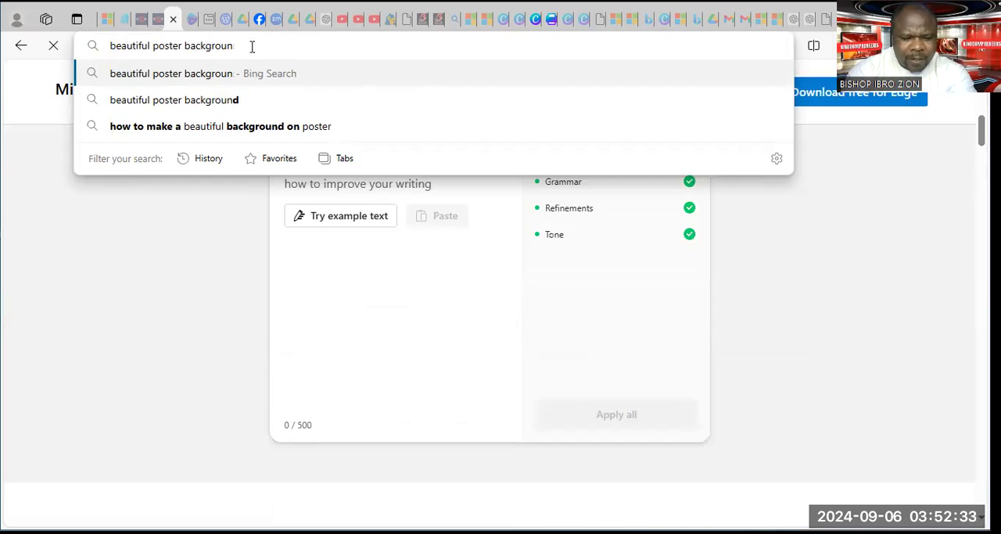
pyautogui.write('ds')
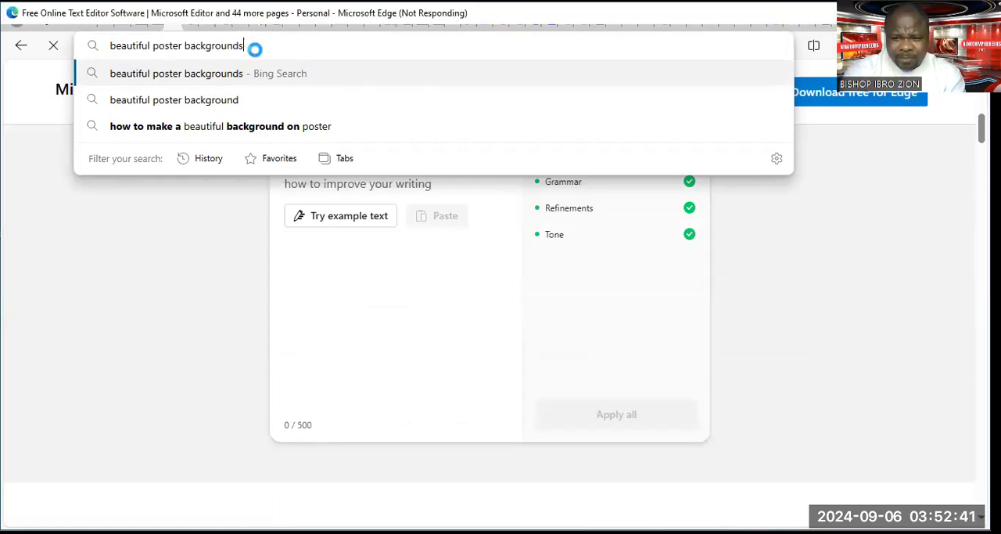
pyautogui.press('Return')
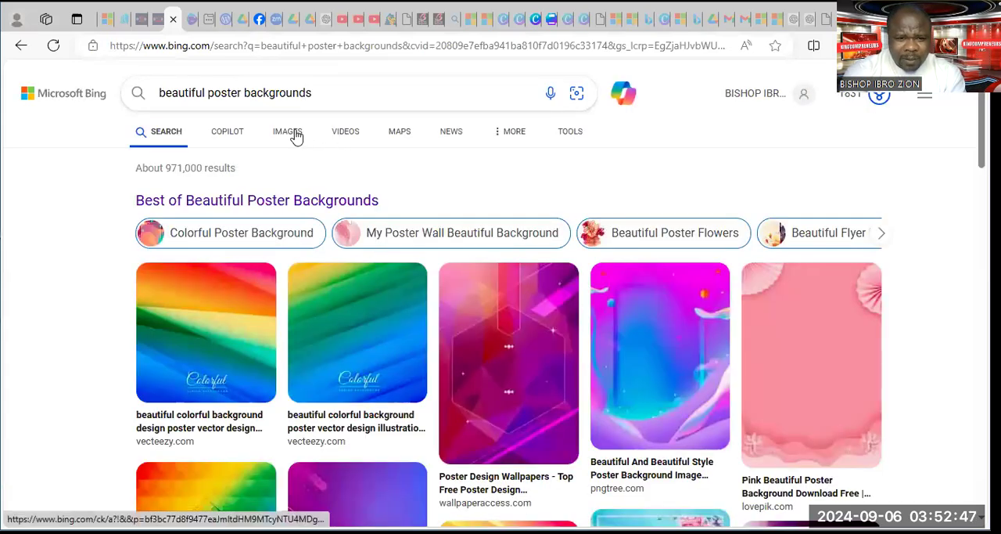
pyautogui.click(288, 131)
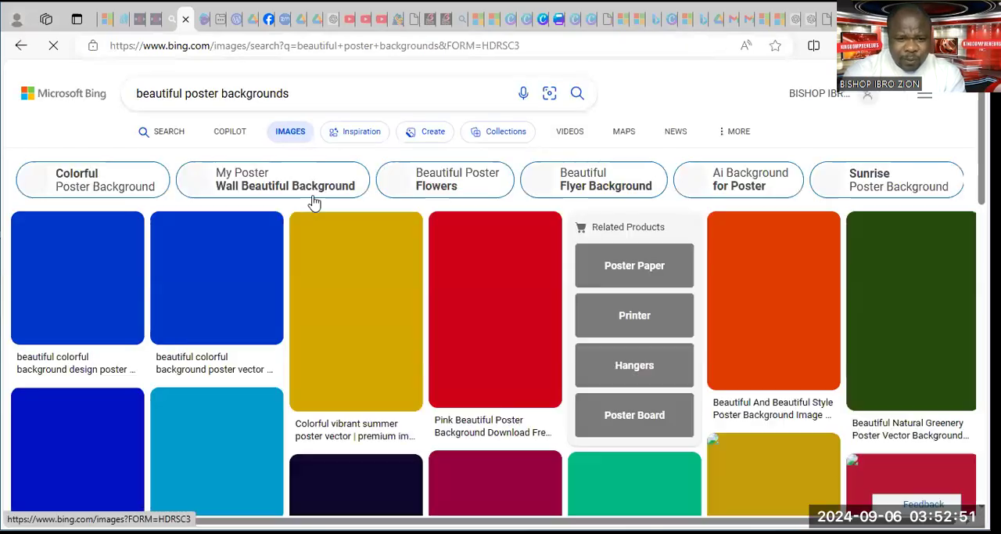
# Browse the poster background image results and open the purple-and-blue gradient background with diagonal white lines
pyautogui.scroll(-3, 429, 258)
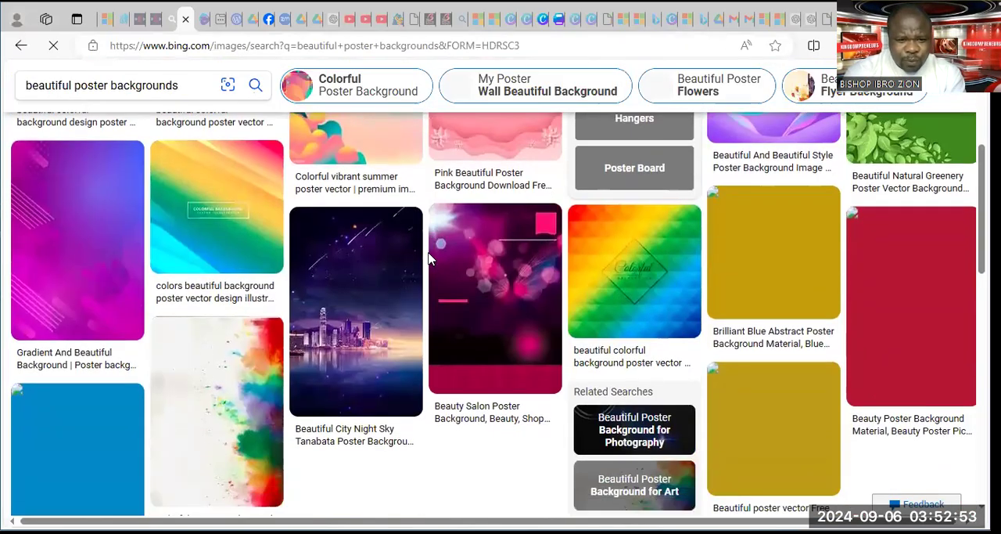
pyautogui.scroll(-3, 425, 250)
pyautogui.scroll(2, 416, 240)
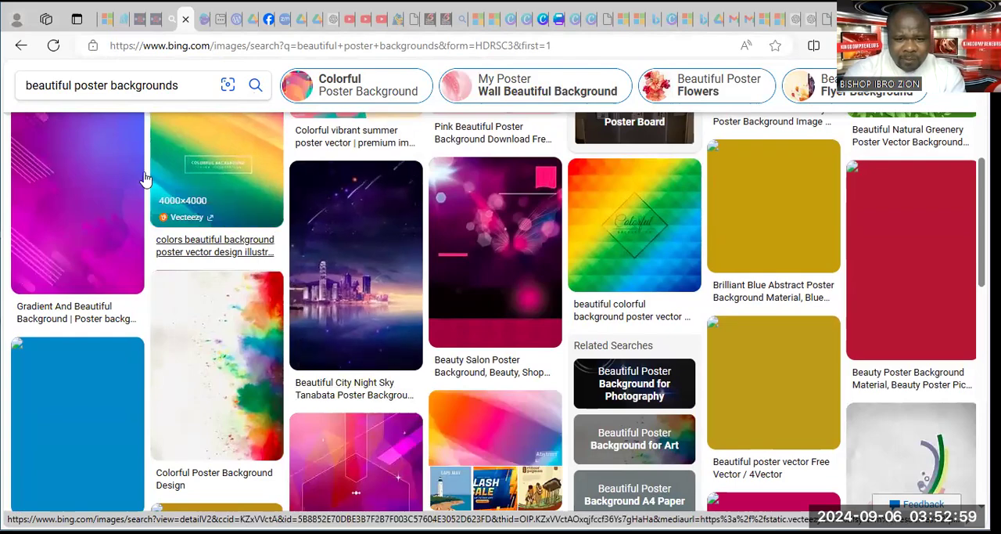
pyautogui.scroll(-2, 121, 194)
pyautogui.scroll(-4, 121, 193)
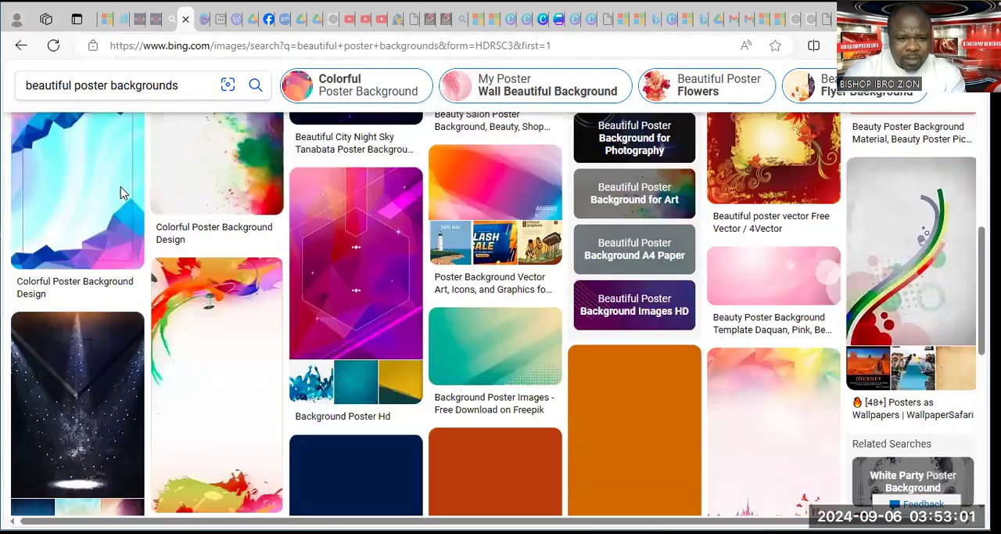
pyautogui.scroll(4, 119, 191)
pyautogui.scroll(6, 121, 191)
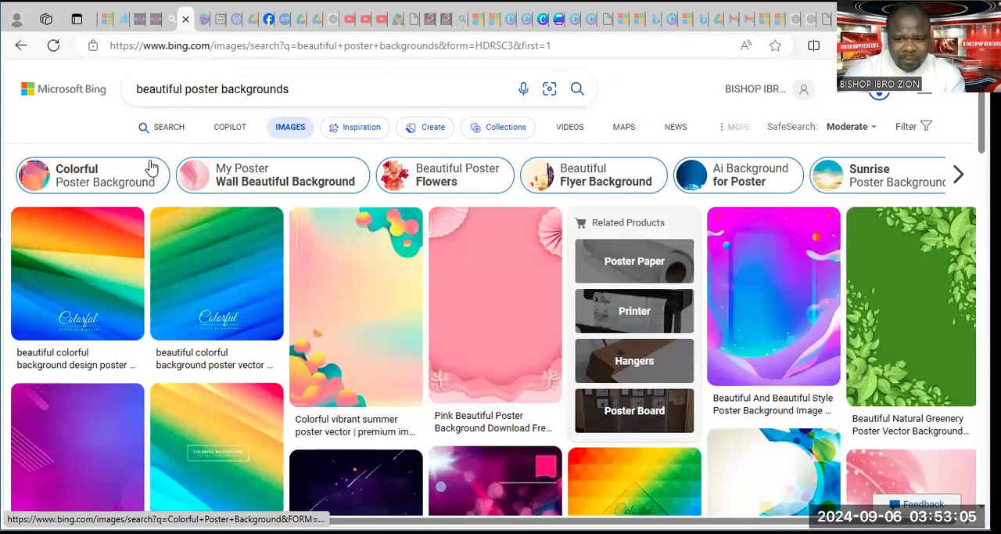
pyautogui.scroll(-2, 123, 313)
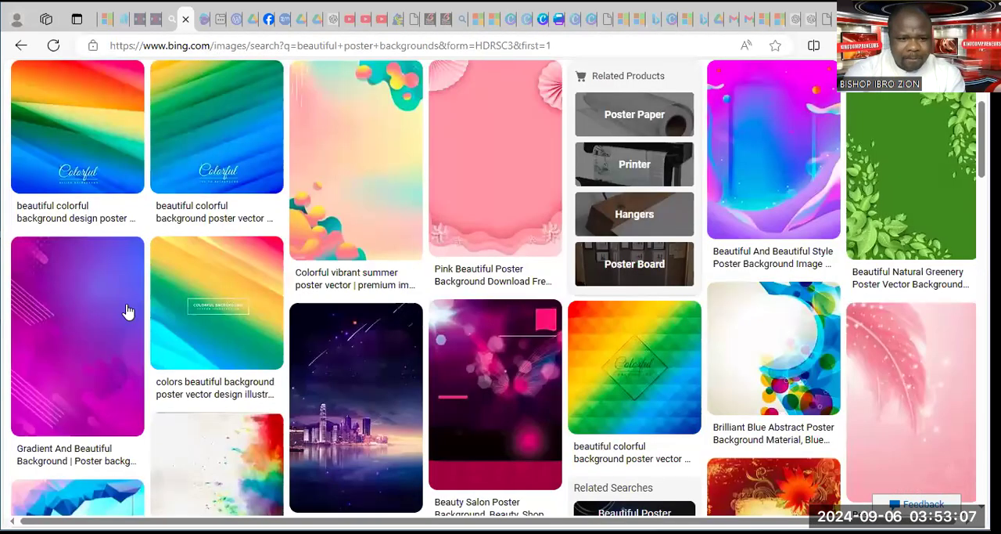
pyautogui.click(104, 323)
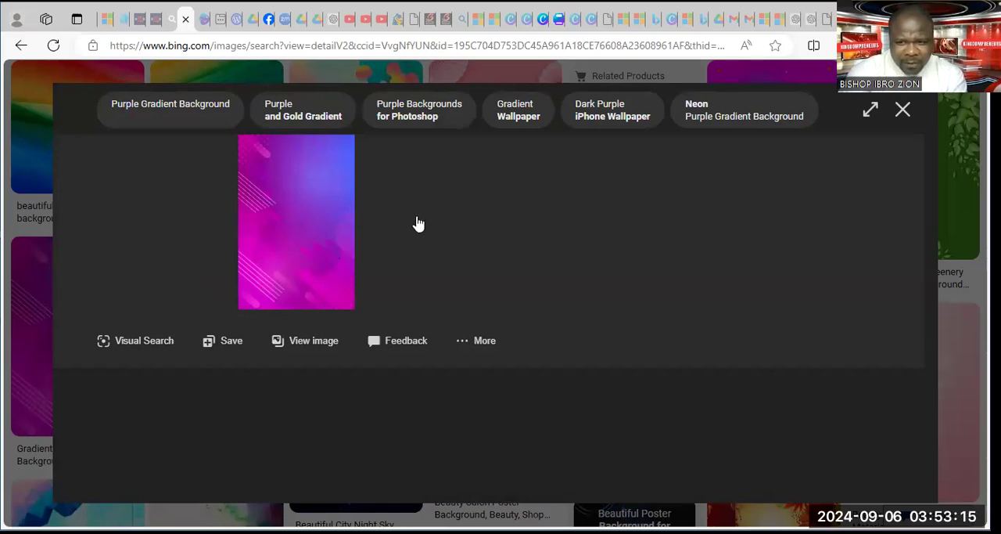
# Look through the related purple backgrounds, then copy the opened purple-and-blue gradient image to the clipboard
pyautogui.scroll(-5, 417, 225)
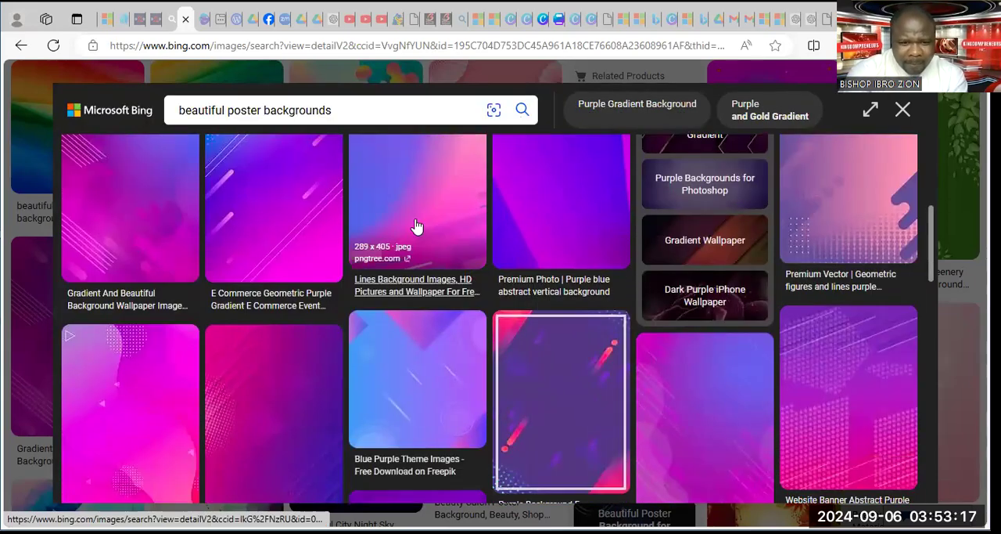
pyautogui.scroll(-4, 417, 226)
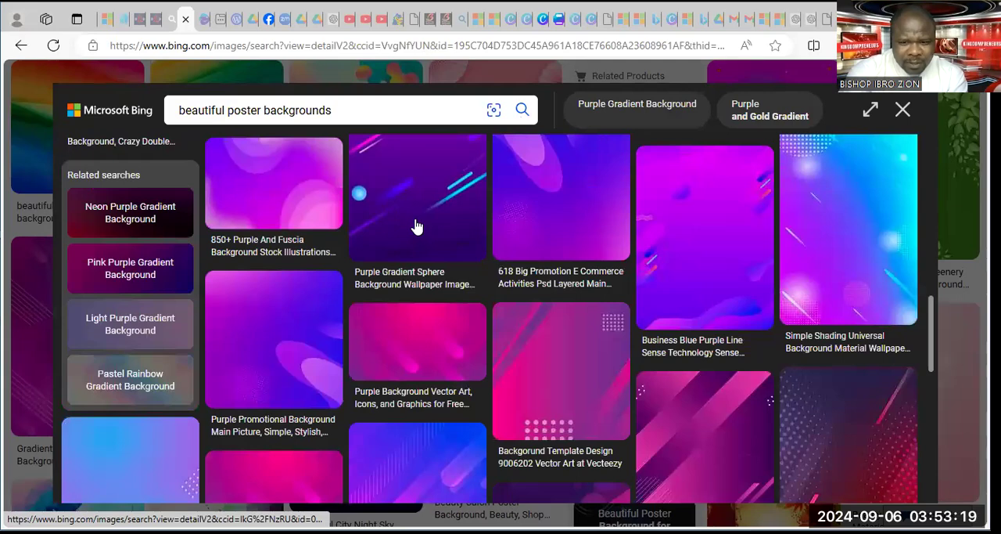
pyautogui.scroll(-3, 418, 226)
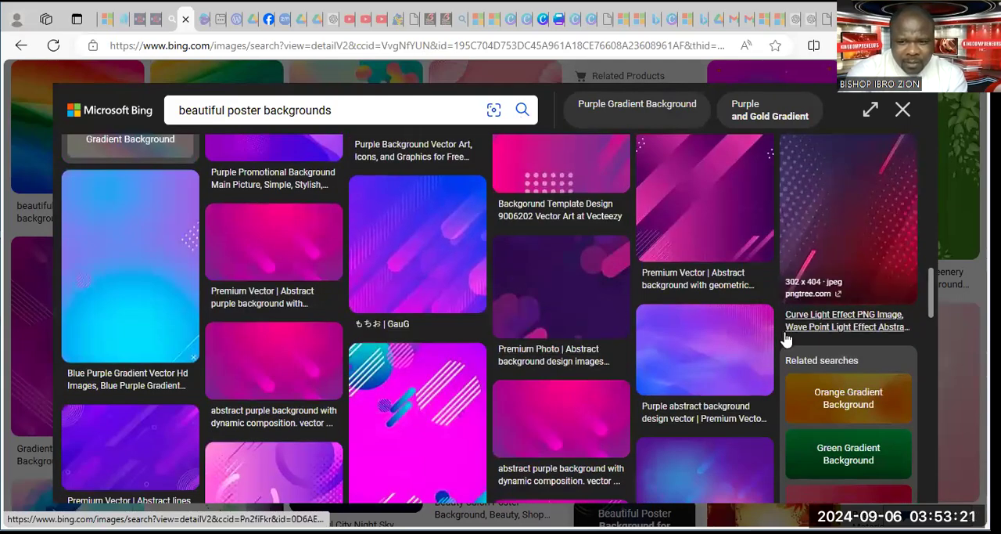
pyautogui.scroll(2, 787, 338)
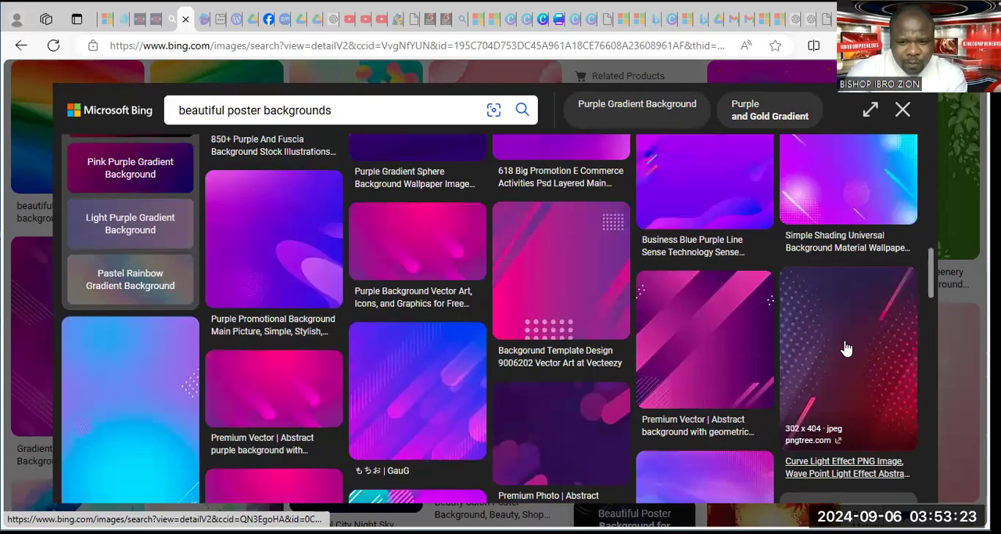
pyautogui.click(358, 233)
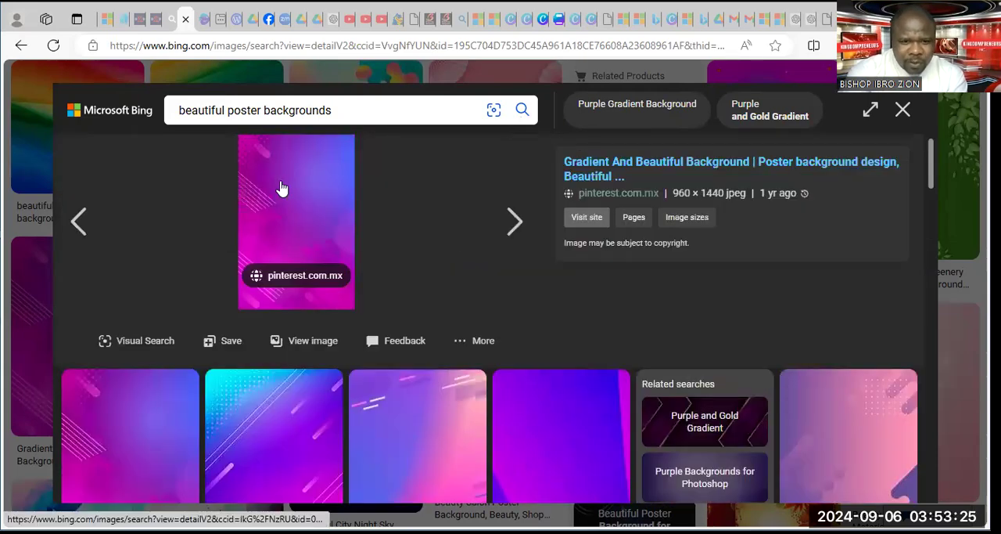
pyautogui.rightClick(283, 188)
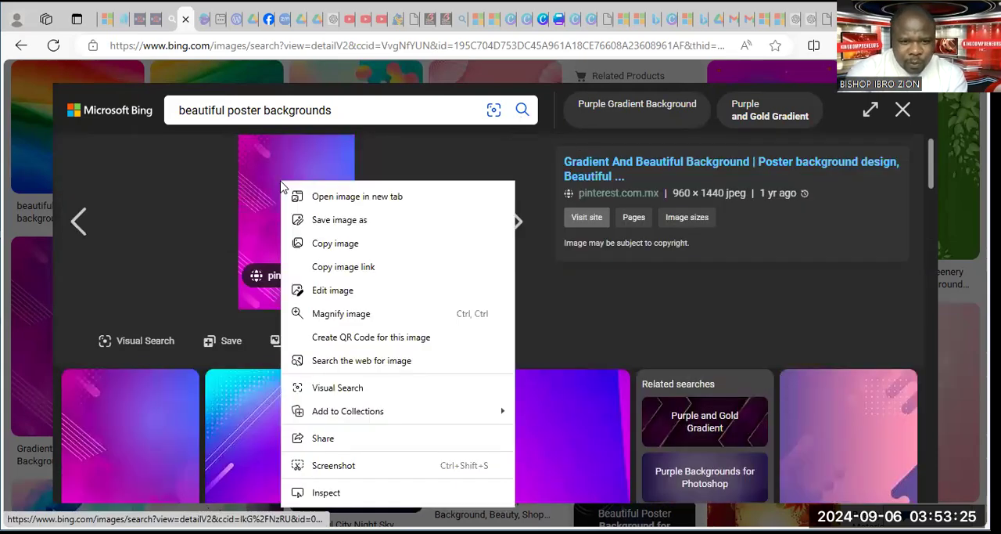
pyautogui.click(335, 244)
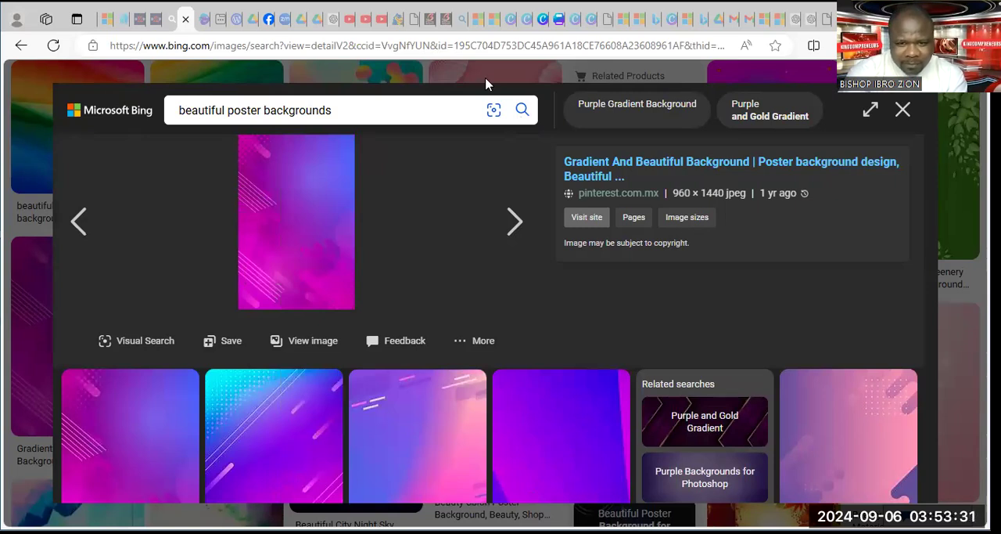
# Switch to the Canva wallpaper design and paste the copied gradient image onto the page
pyautogui.click(559, 23)
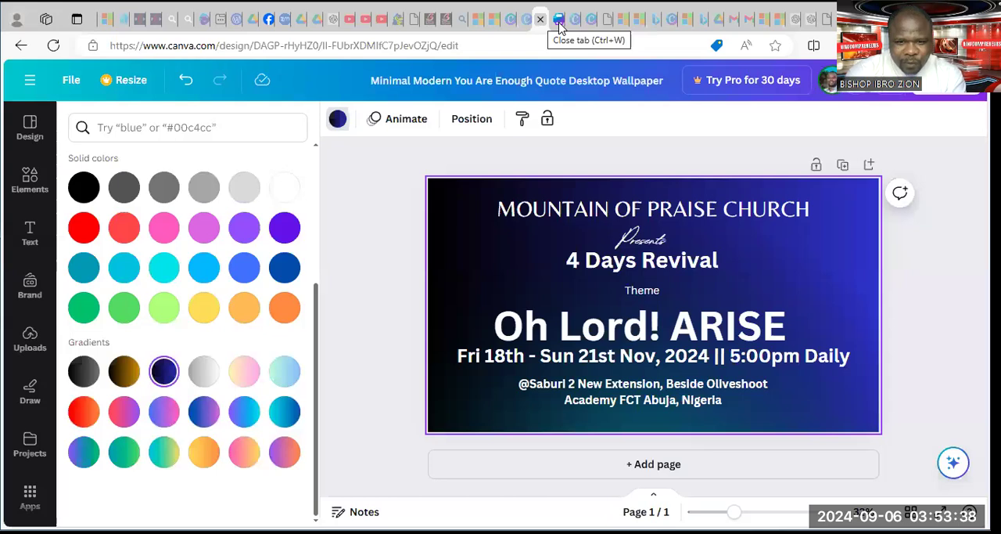
pyautogui.click(787, 288)
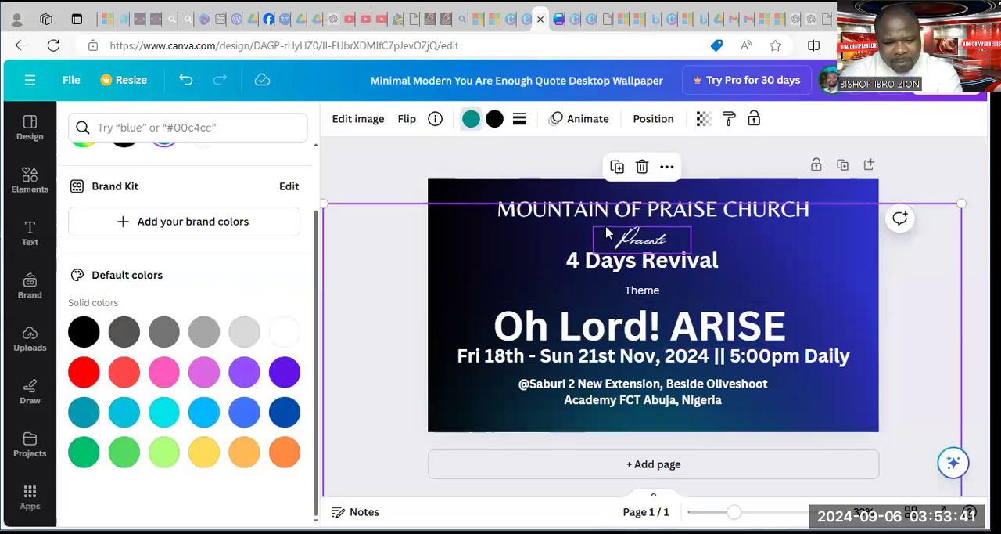
pyautogui.press('Delete')
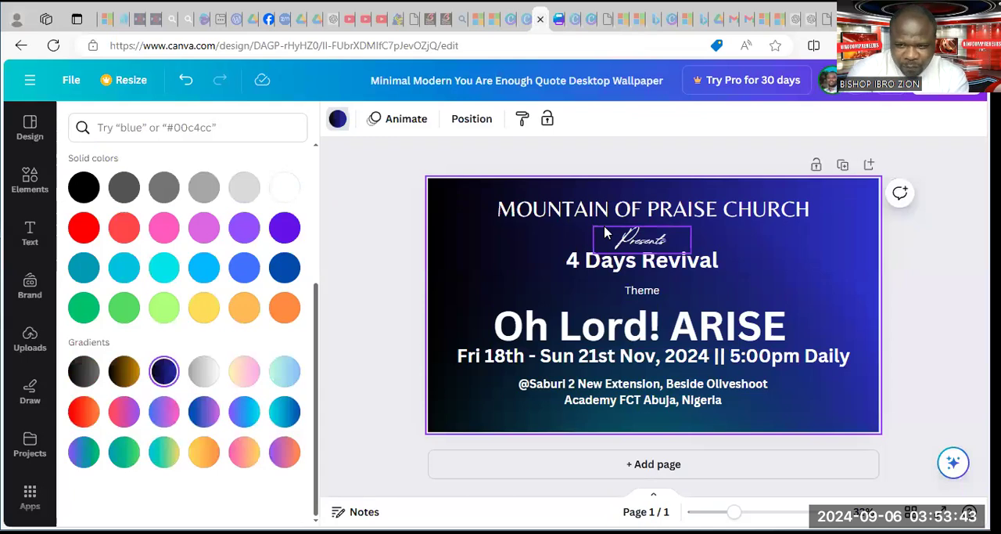
pyautogui.hotkey('ctrl', 'z')
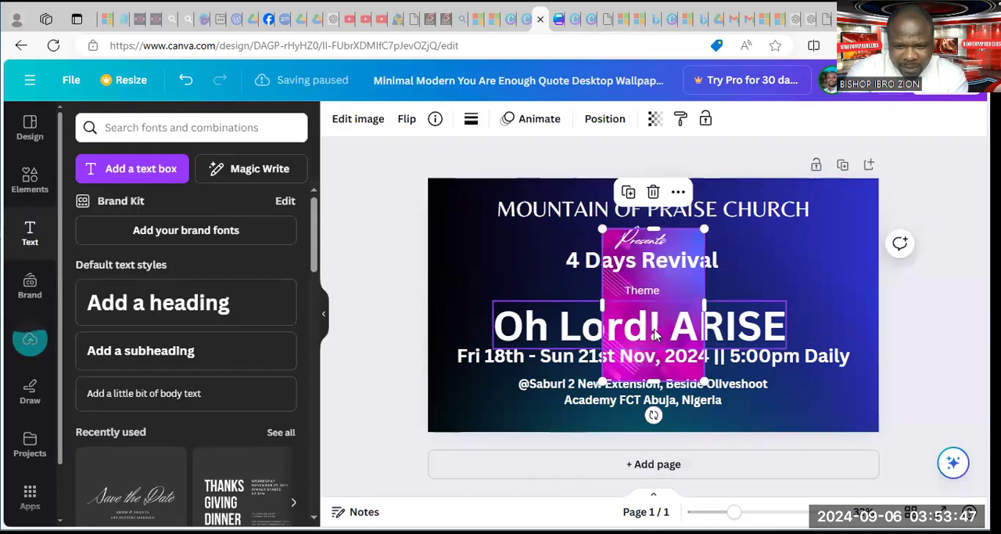
# Rotate the pasted gradient image 90 degrees counter-clockwise and enlarge it to cover the whole page behind the text
pyautogui.moveTo(652, 415); pyautogui.dragTo(761, 306)
pyautogui.click(781, 248)
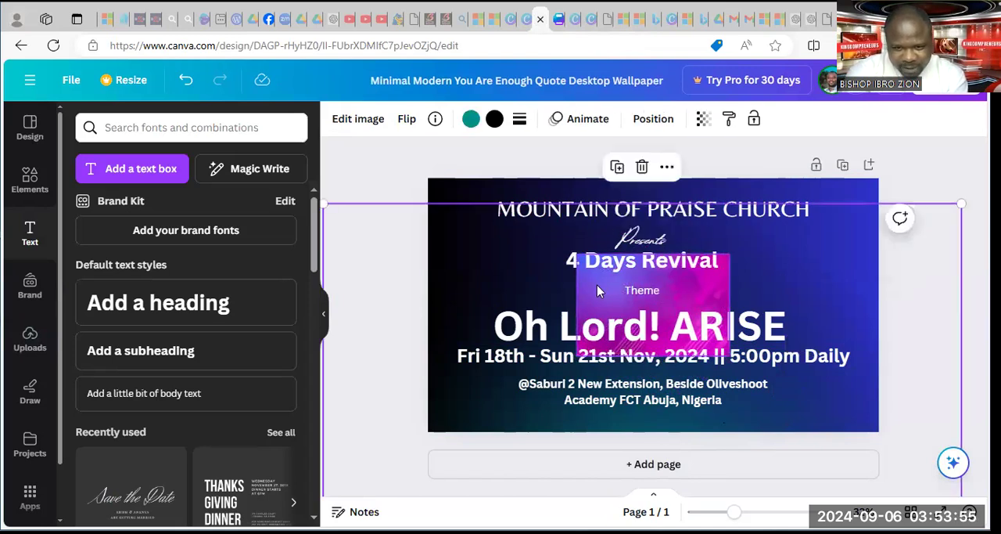
pyautogui.click(660, 290)
pyautogui.moveTo(572, 254); pyautogui.dragTo(388, 217)
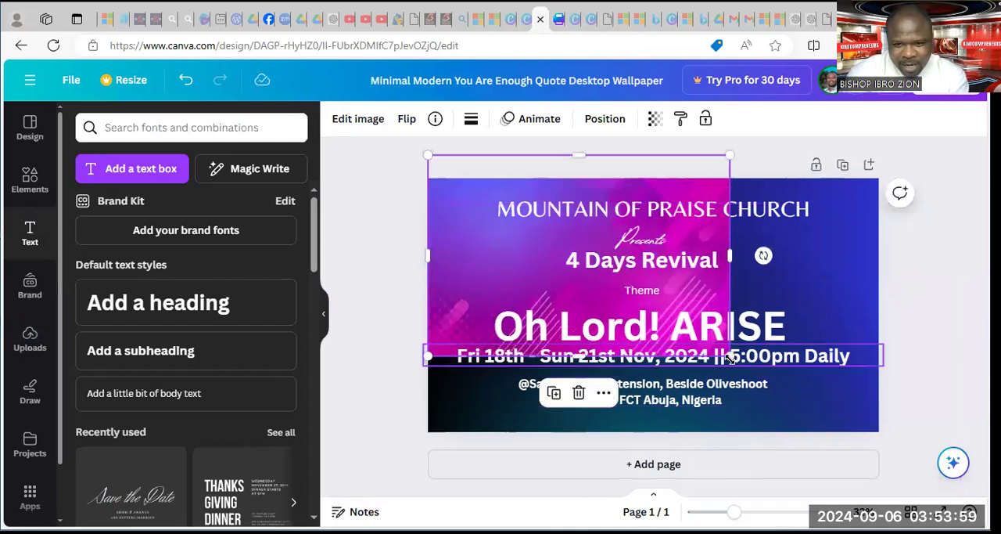
pyautogui.moveTo(730, 356); pyautogui.dragTo(890, 461)
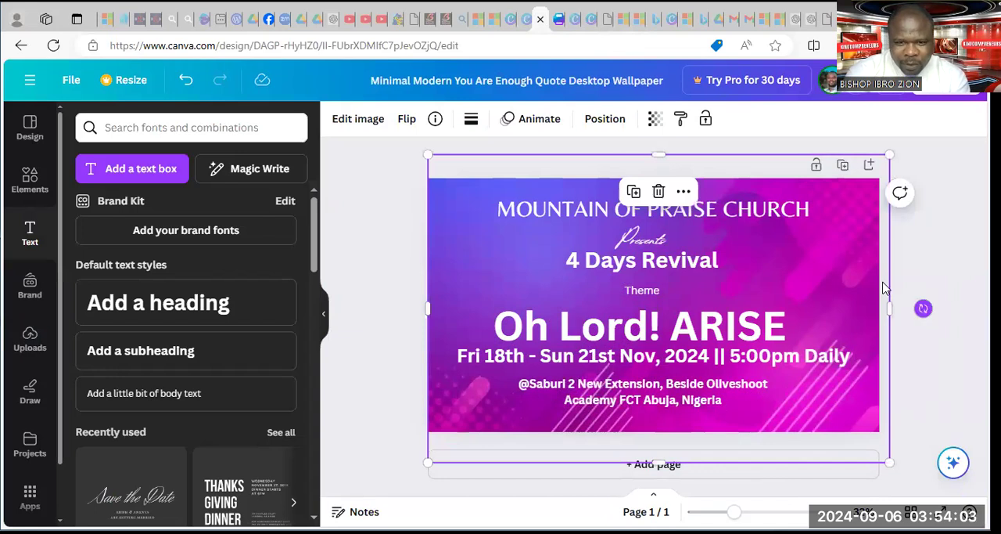
# Set the gradient image's transparency to 68 and shift it down and right to uncover the page background's corner
pyautogui.click(655, 118)
pyautogui.moveTo(609, 191); pyautogui.dragTo(582, 193)
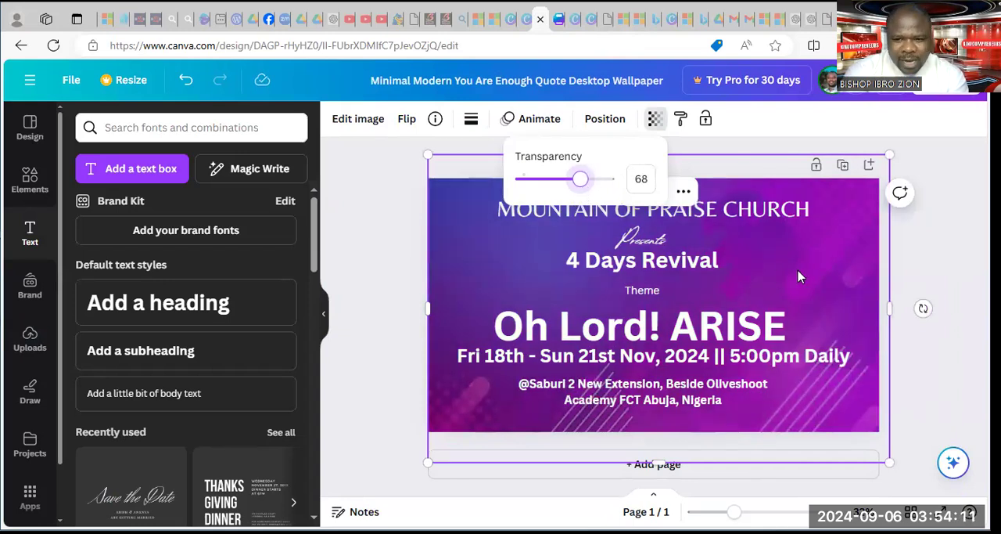
pyautogui.click(821, 318)
pyautogui.moveTo(821, 318); pyautogui.dragTo(846, 354)
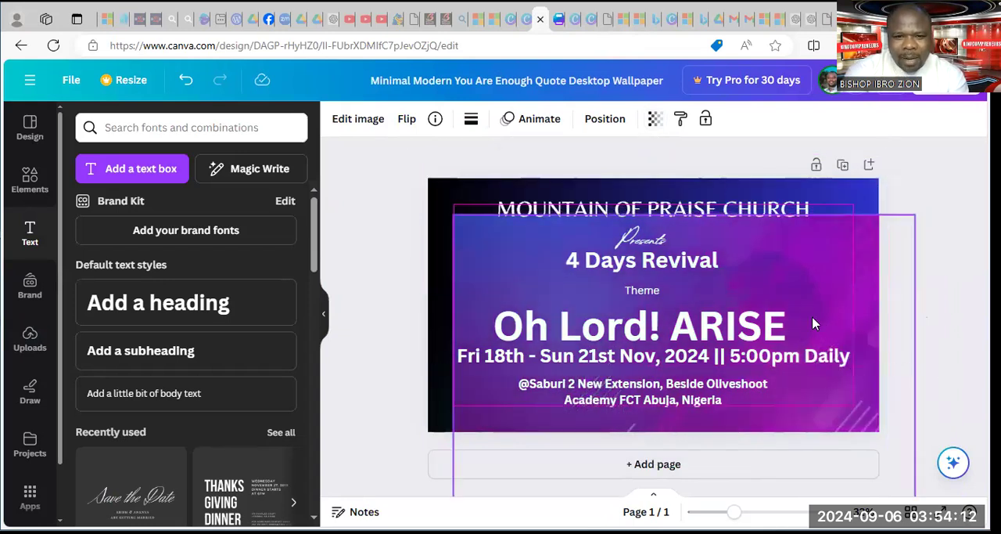
# Change the page background behind the gradient image to solid black
pyautogui.click(444, 193)
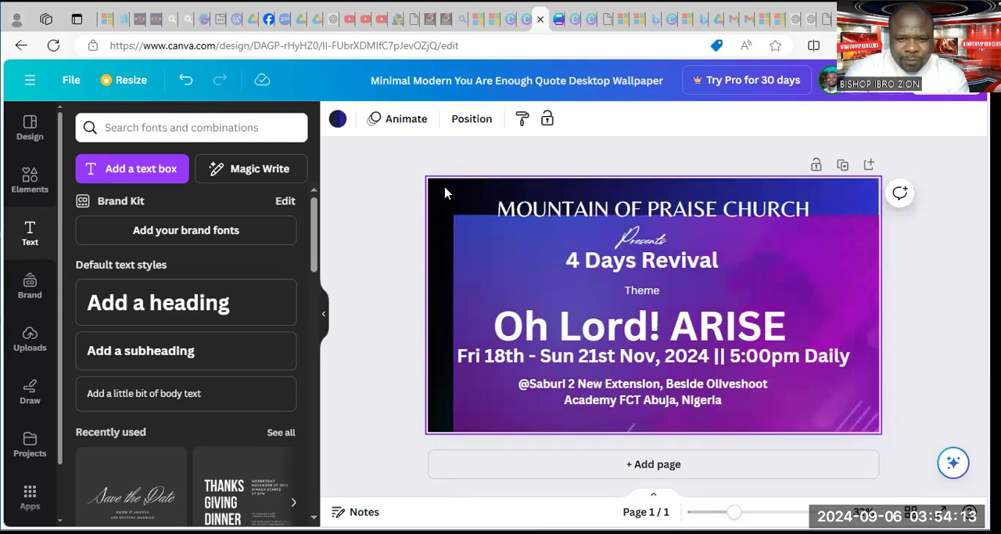
pyautogui.click(338, 119)
pyautogui.click(123, 207)
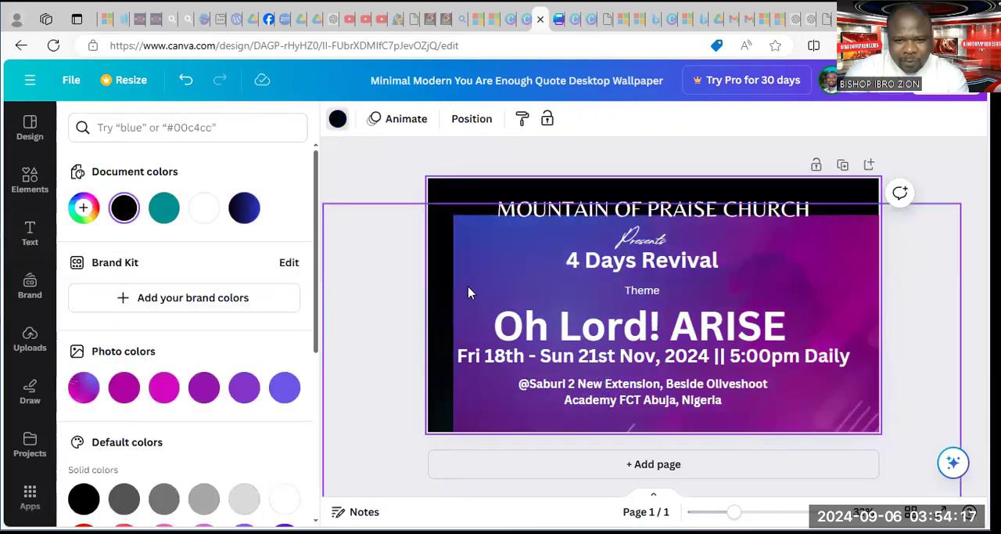
# Enlarge the gradient image up and to the left to cover the page again, and reduce its transparency value to darken it
pyautogui.click(500, 279)
pyautogui.moveTo(442, 208); pyautogui.dragTo(401, 161)
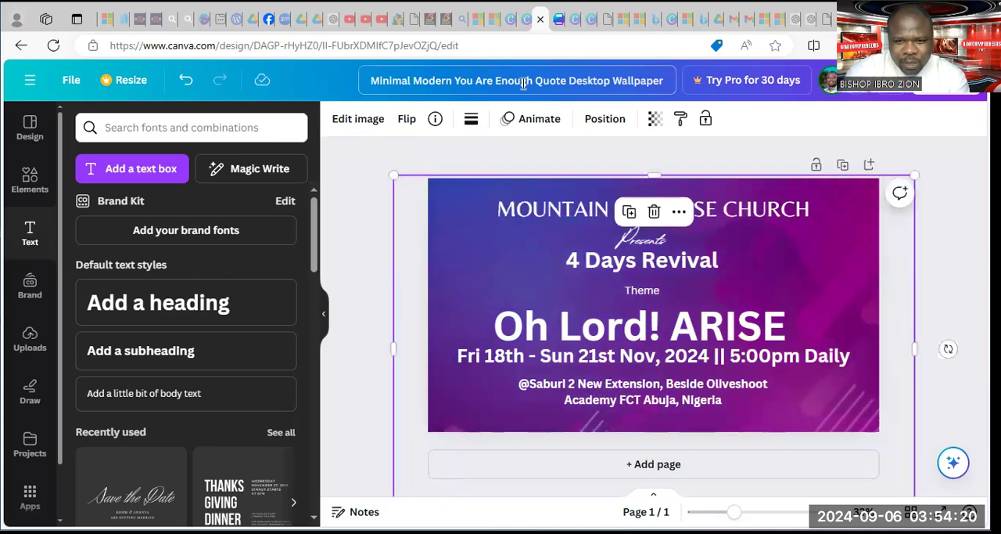
pyautogui.click(655, 118)
pyautogui.moveTo(611, 179); pyautogui.dragTo(564, 179)
pyautogui.click(758, 275)
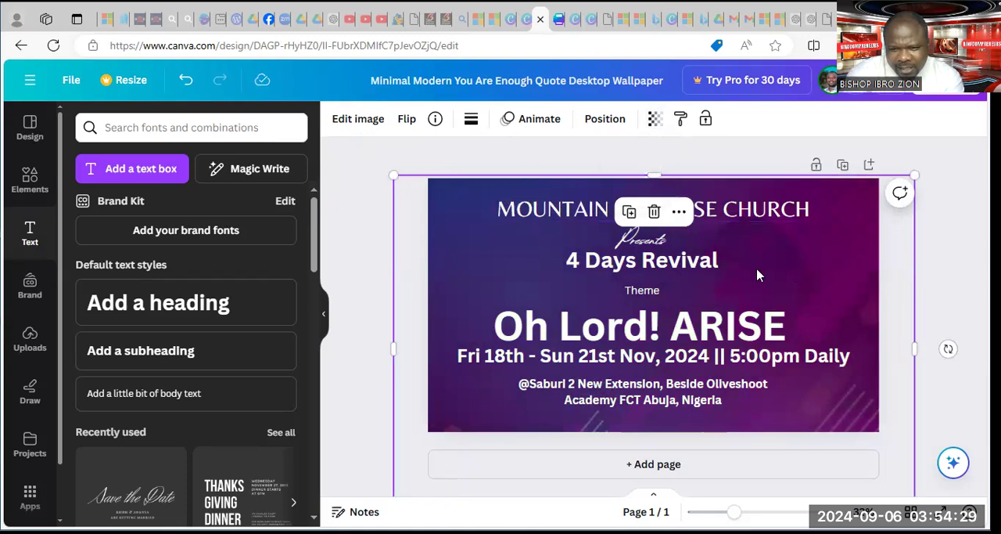
# Shift the gradient image slightly up and to the left over the page, and set its transparency to 24
pyautogui.moveTo(796, 273); pyautogui.dragTo(826, 243)
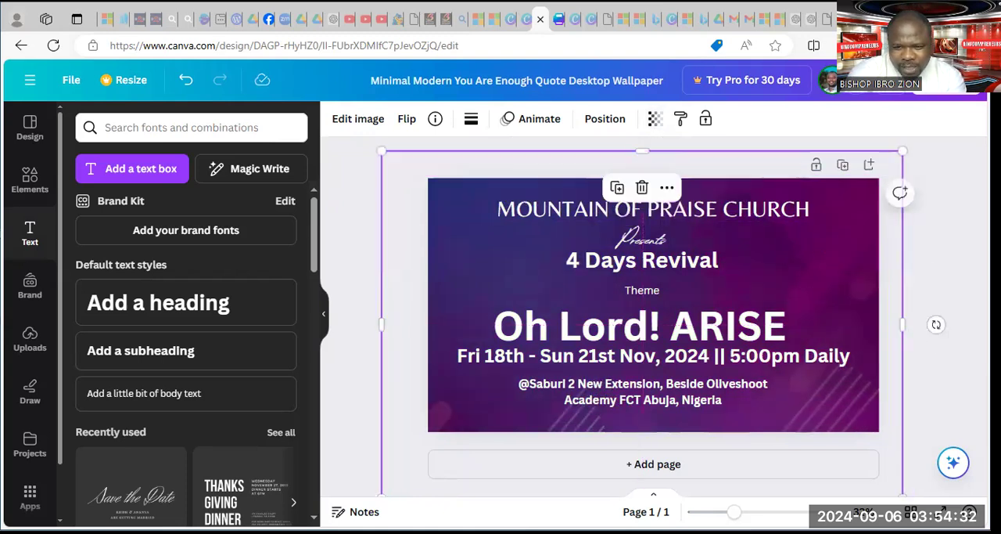
pyautogui.click(938, 243)
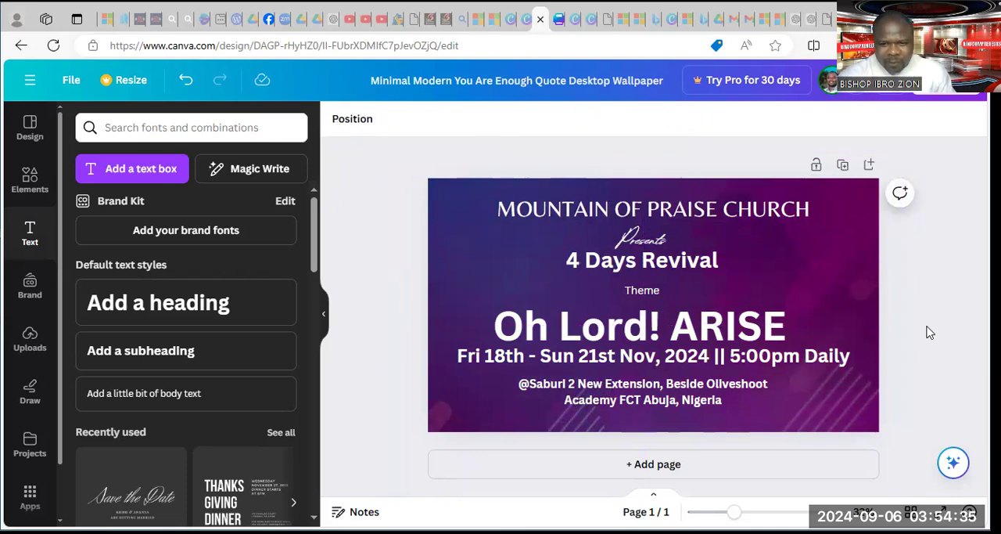
pyautogui.click(666, 185)
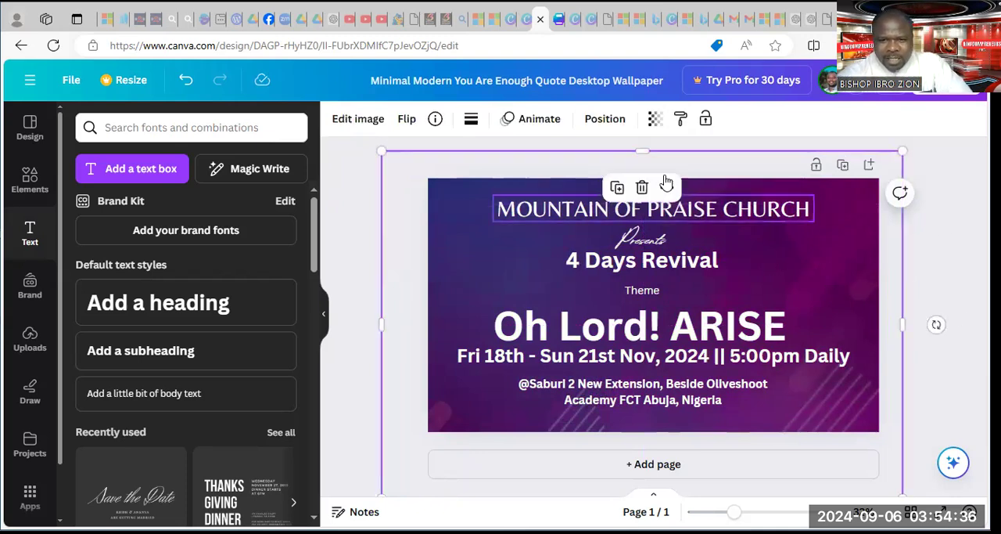
pyautogui.click(655, 118)
pyautogui.moveTo(564, 183); pyautogui.dragTo(545, 190)
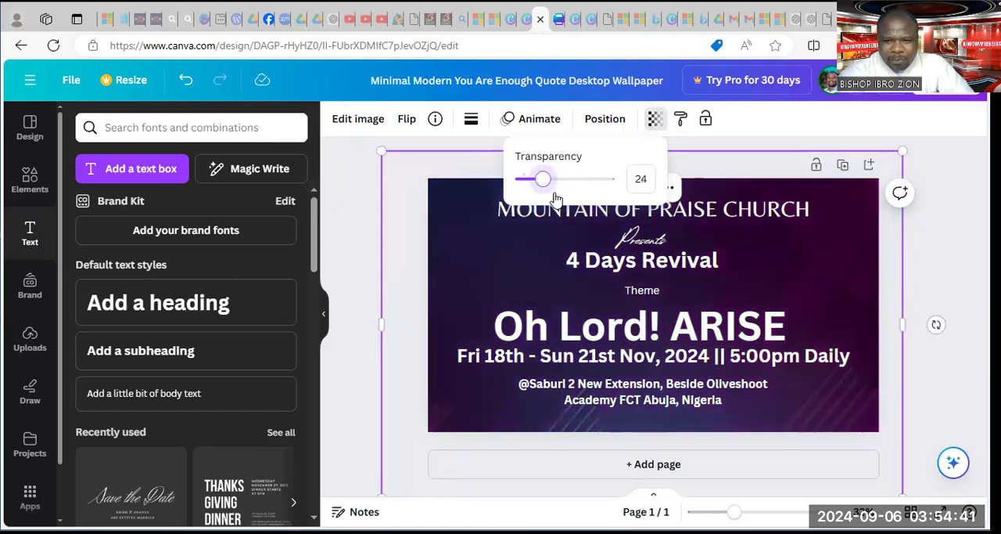
pyautogui.click(787, 275)
# Move the gradient image down and right to uncover the page background, and change that background to solid bright red
pyautogui.moveTo(769, 241); pyautogui.dragTo(798, 301)
pyautogui.click(461, 186)
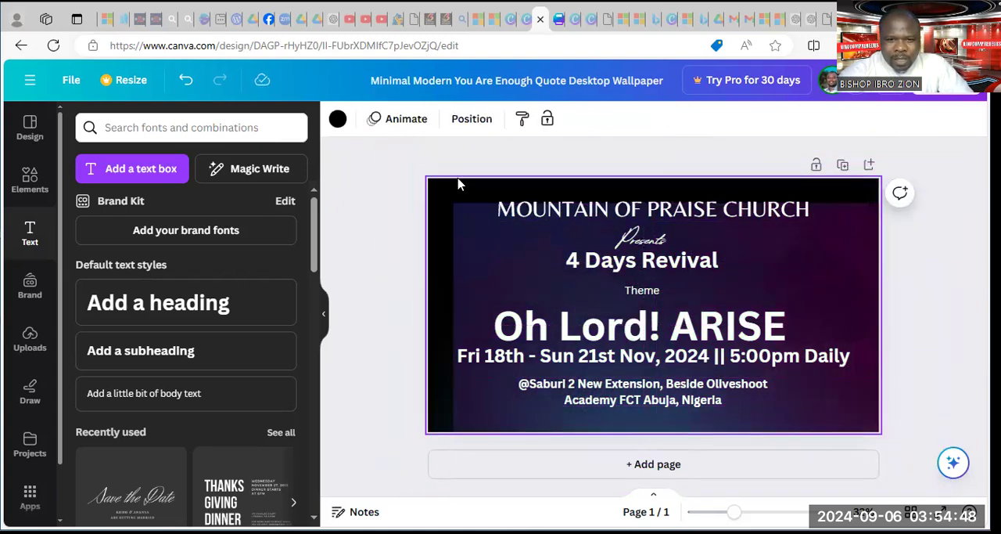
pyautogui.click(337, 119)
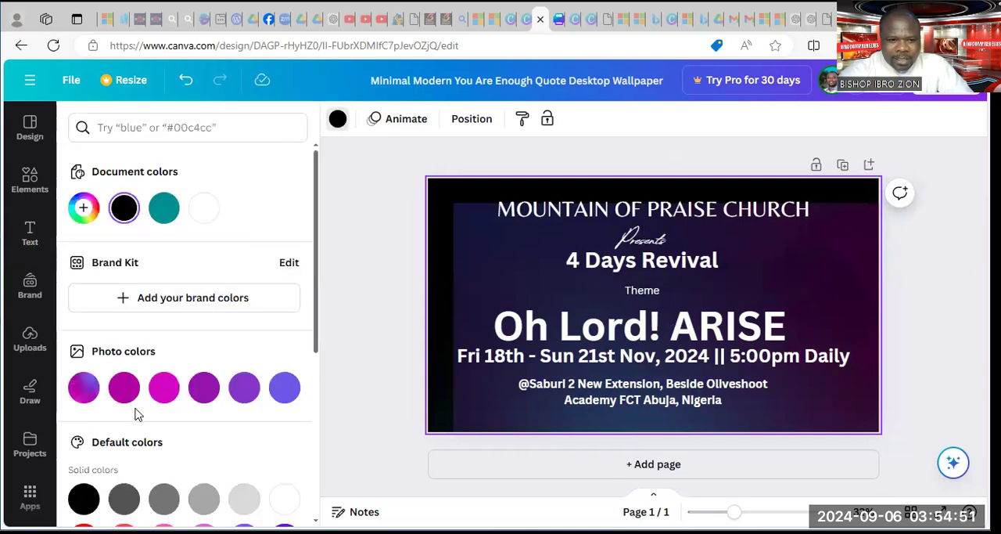
pyautogui.scroll(-4, 129, 403)
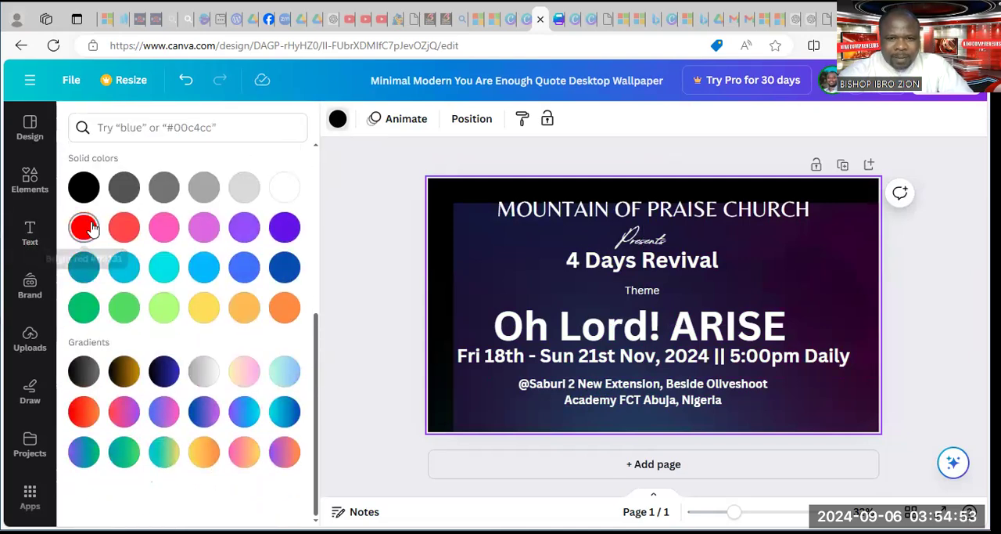
pyautogui.click(91, 227)
# Move the gradient image back over the whole red page and raise its transparency value
pyautogui.click(503, 248)
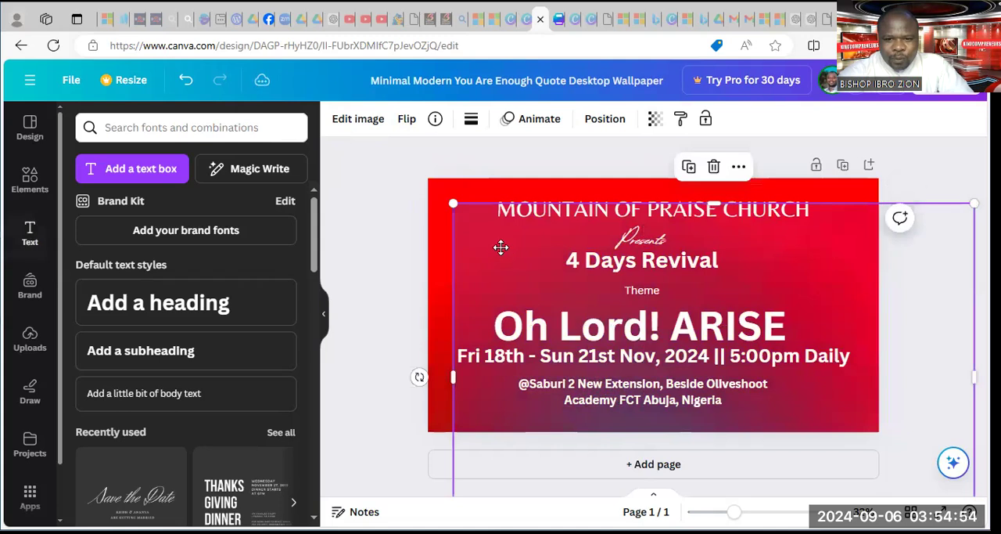
pyautogui.click(465, 211)
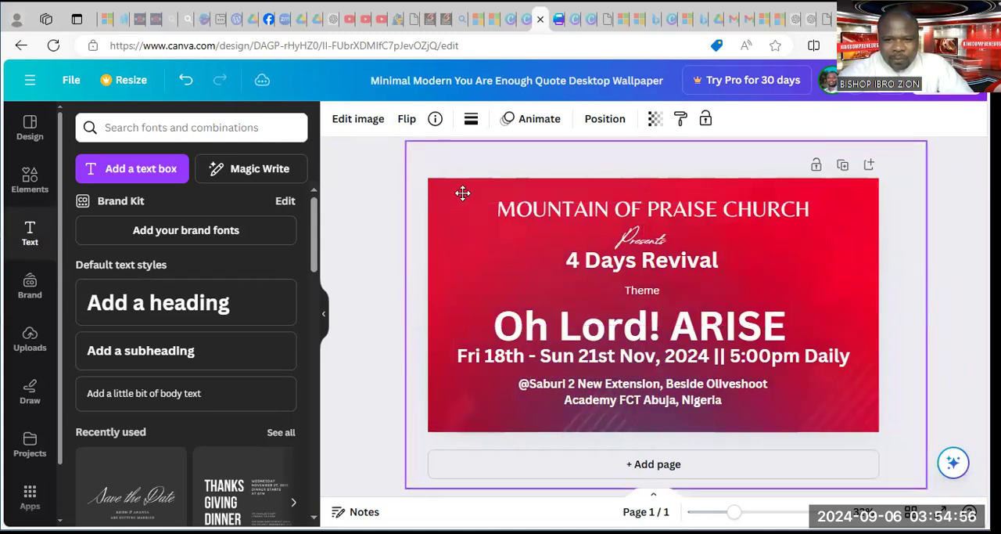
pyautogui.click(653, 121)
pyautogui.moveTo(546, 182); pyautogui.dragTo(570, 188)
pyautogui.moveTo(578, 191)
pyautogui.mouseDown()
pyautogui.moveTo(589, 193)
pyautogui.moveTo(577, 195)
pyautogui.mouseUp()
# Shift the gradient image down and right to uncover the red page background, and change the background to solid dark blue
pyautogui.moveTo(823, 273); pyautogui.dragTo(870, 352)
pyautogui.click(436, 192)
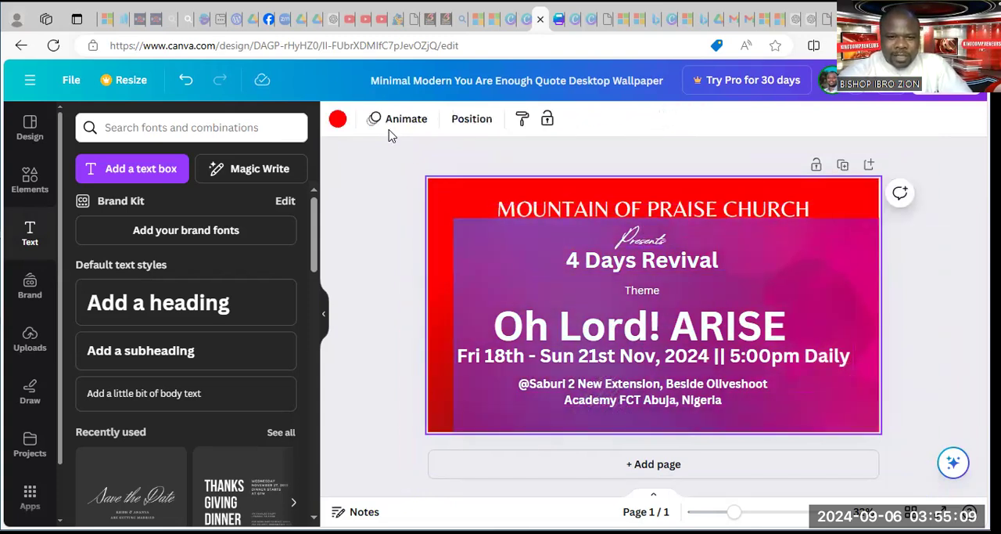
pyautogui.click(339, 119)
pyautogui.scroll(-4, 231, 298)
pyautogui.scroll(-1, 221, 292)
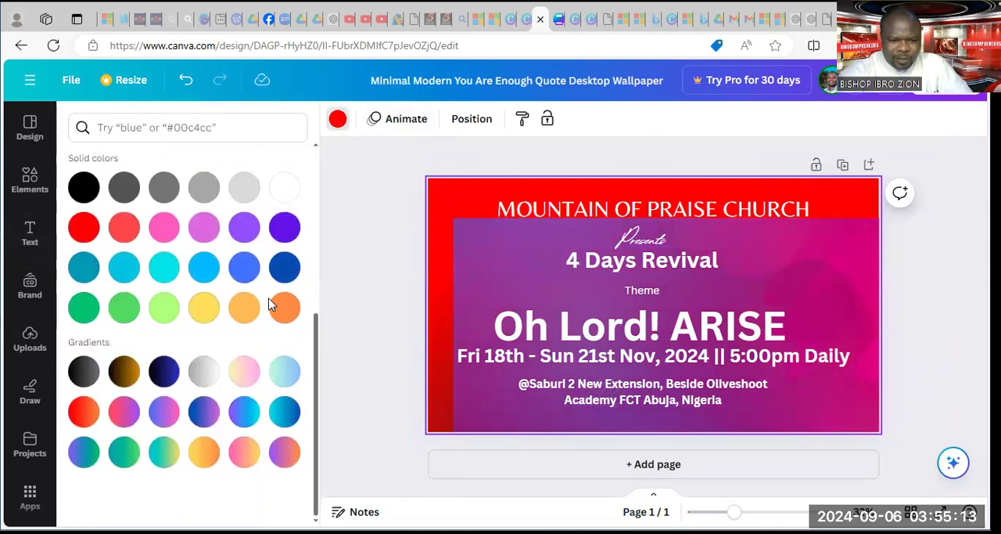
pyautogui.click(281, 272)
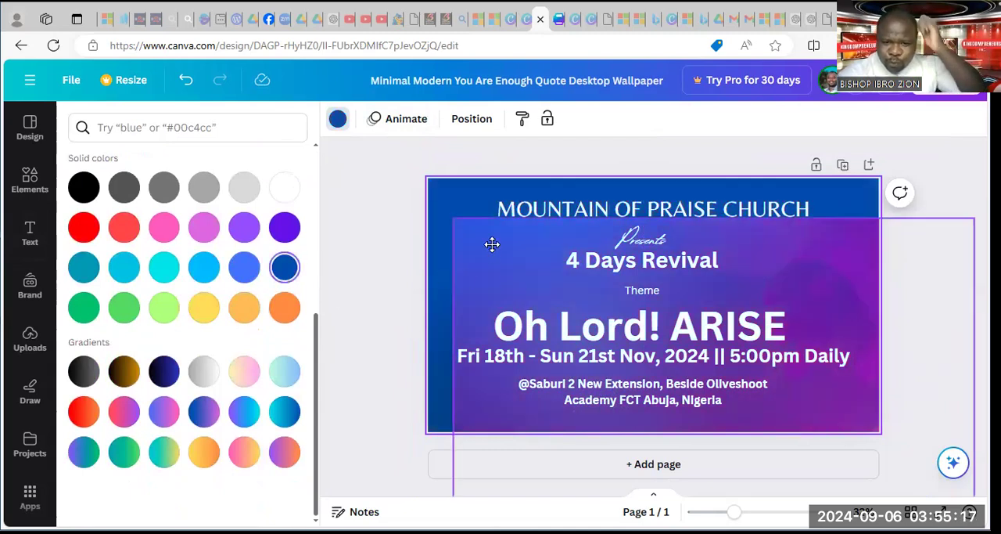
# Move the gradient image back over the dark blue page, set its transparency to 100, and shift it up and left
pyautogui.moveTo(492, 244); pyautogui.dragTo(467, 208)
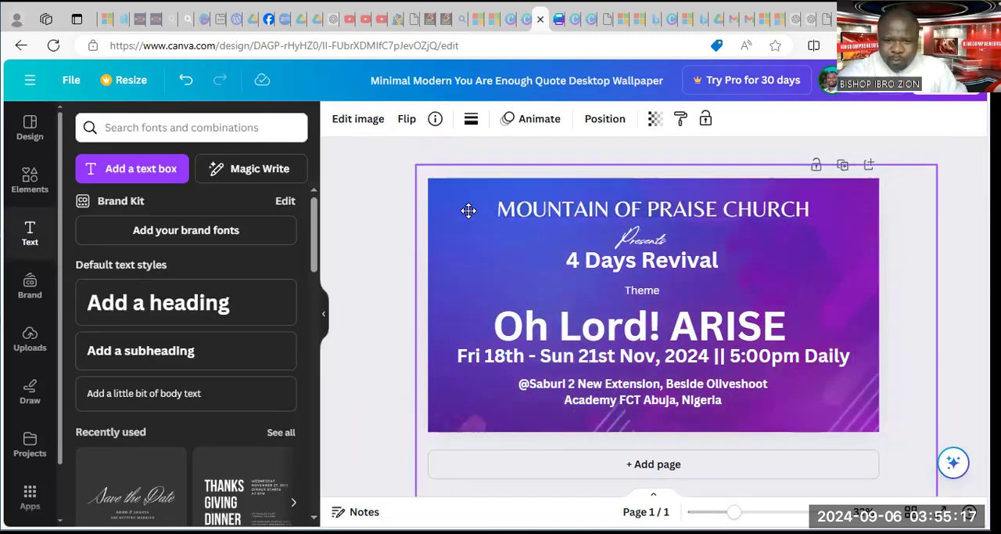
pyautogui.click(656, 118)
pyautogui.moveTo(575, 182); pyautogui.dragTo(609, 188)
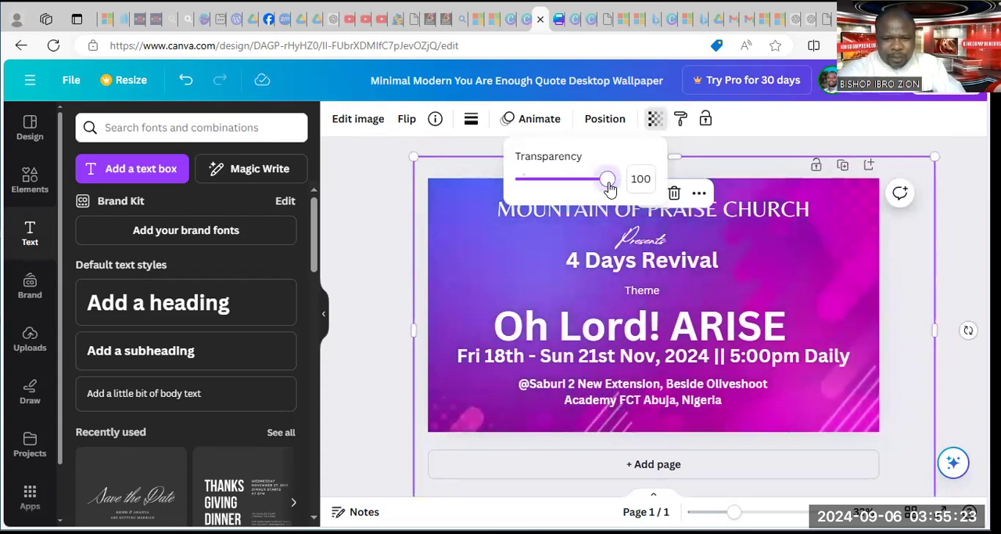
pyautogui.moveTo(805, 295); pyautogui.dragTo(760, 229)
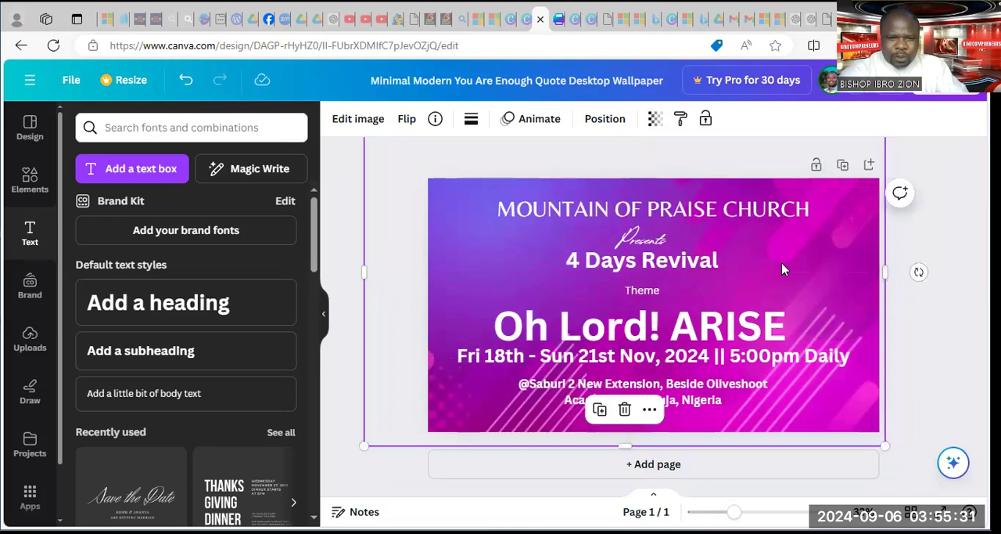
# Move the gradient image right to uncover the dark blue background, and change the page background to yellow #ffde59
pyautogui.moveTo(493, 243); pyautogui.dragTo(601, 287)
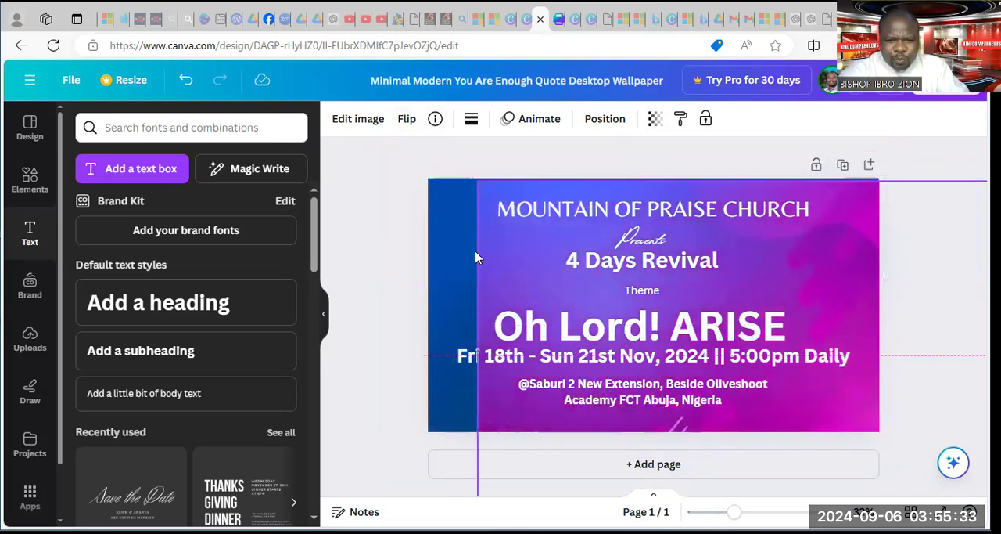
pyautogui.click(451, 188)
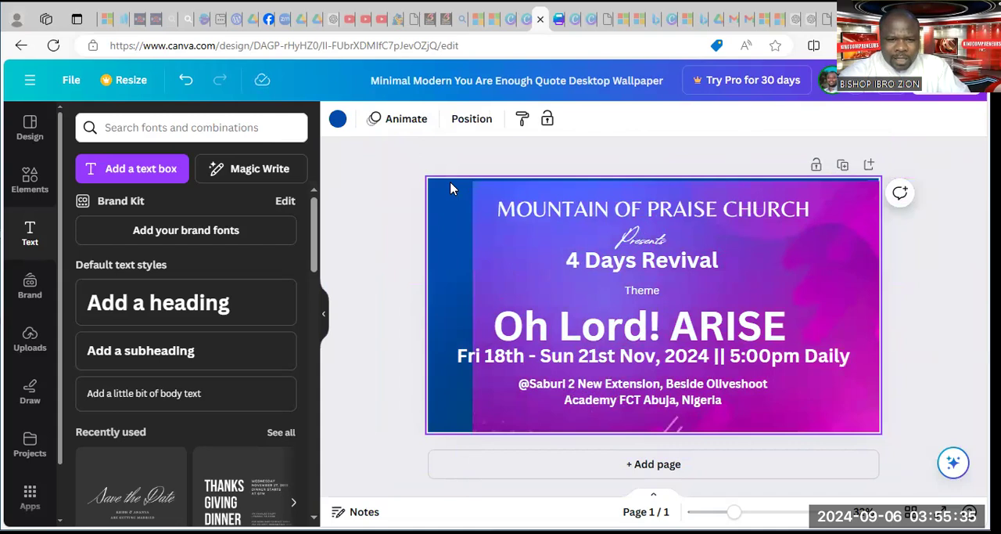
pyautogui.click(337, 119)
pyautogui.scroll(-4, 184, 309)
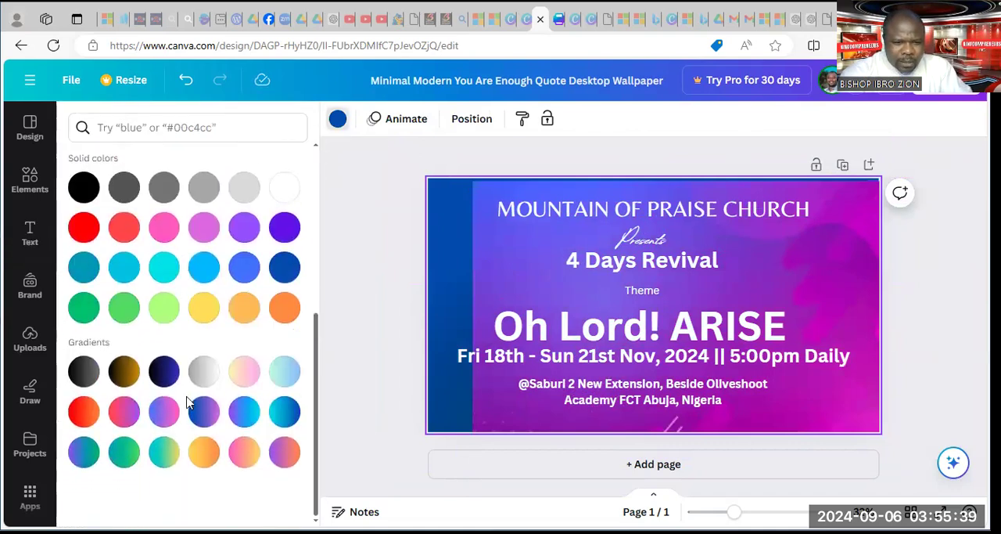
pyautogui.click(205, 307)
# Cover the yellow page with the gradient image again and lower its transparency value, undoing any accidental shift of the 4 Days Revival text
pyautogui.moveTo(505, 265); pyautogui.dragTo(460, 256)
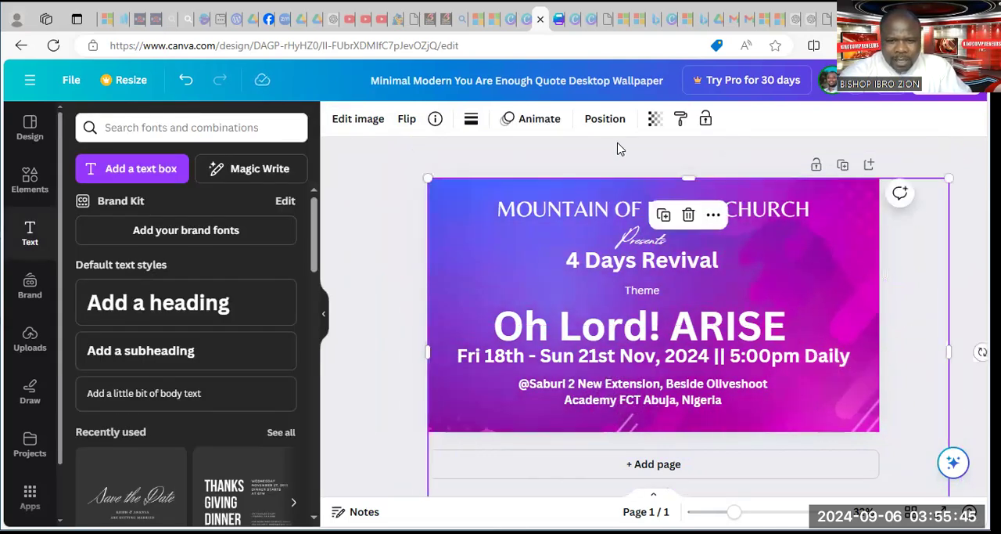
pyautogui.click(654, 120)
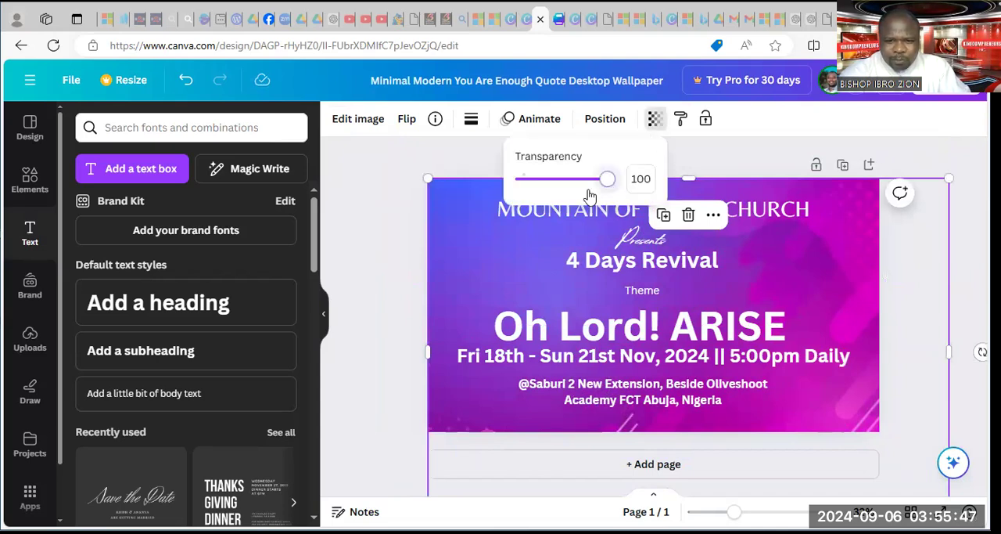
pyautogui.moveTo(608, 179); pyautogui.dragTo(555, 179)
pyautogui.moveTo(758, 251); pyautogui.dragTo(741, 245)
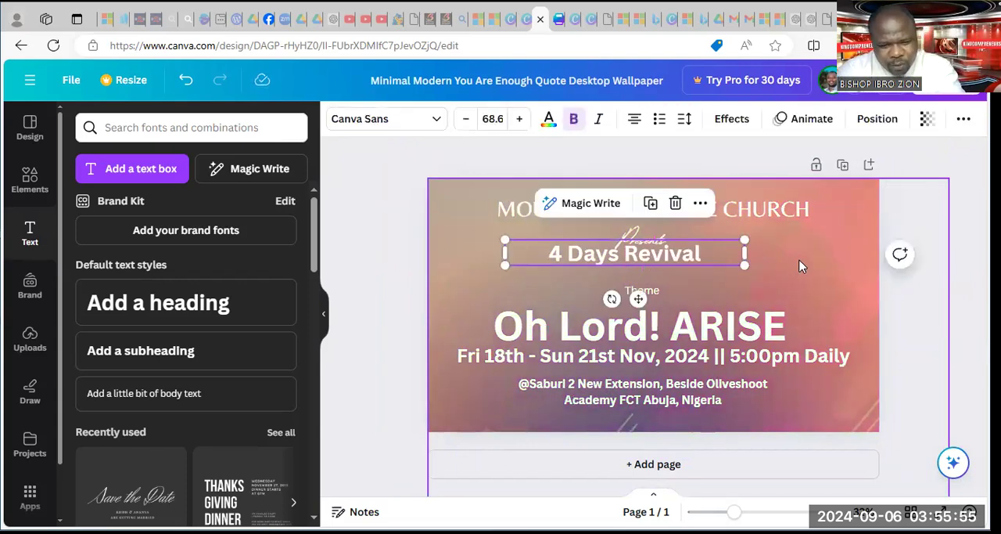
pyautogui.hotkey('ctrl', 'z')
# Move the gradient image down to uncover the yellow background, and change the page background to the black-to-dark-blue gradient
pyautogui.moveTo(842, 260); pyautogui.dragTo(849, 298)
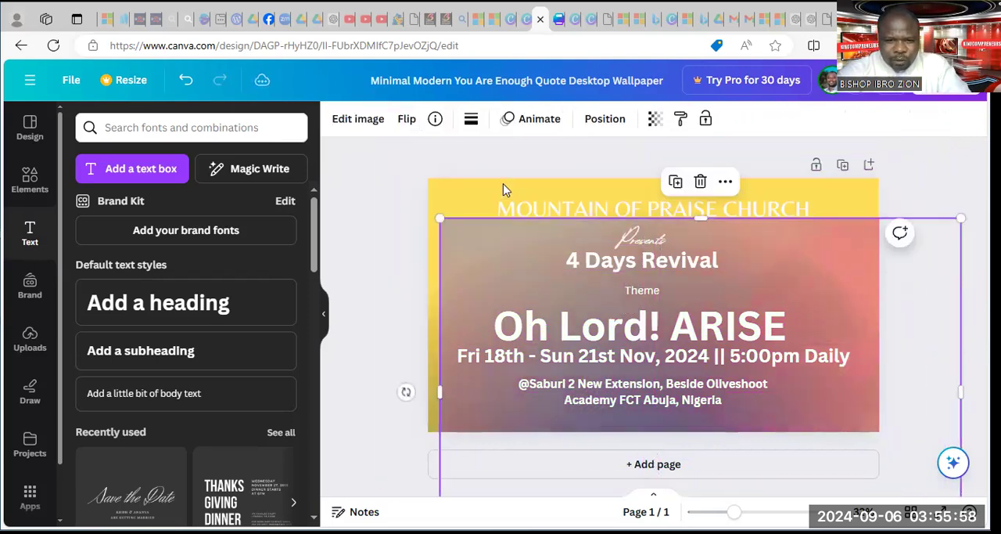
pyautogui.click(452, 190)
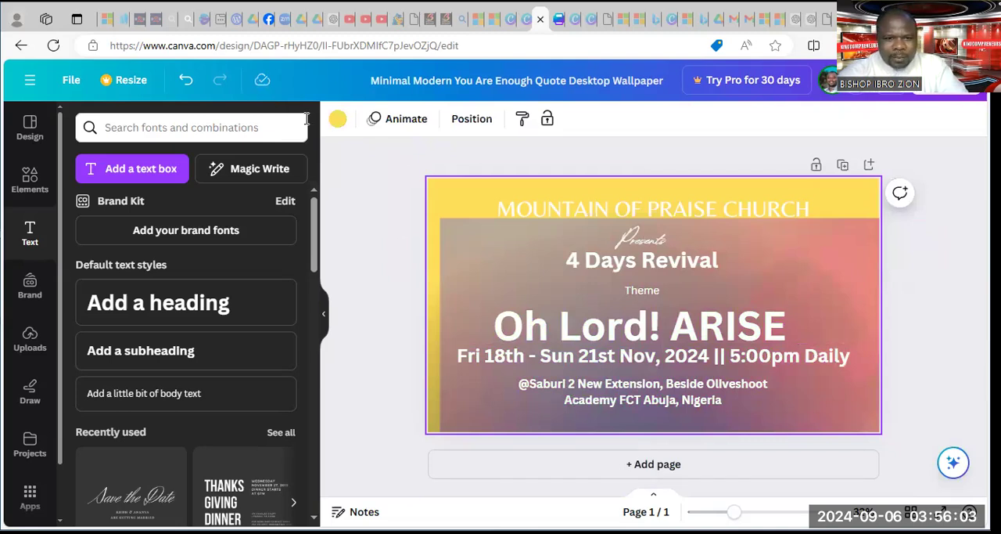
pyautogui.click(338, 120)
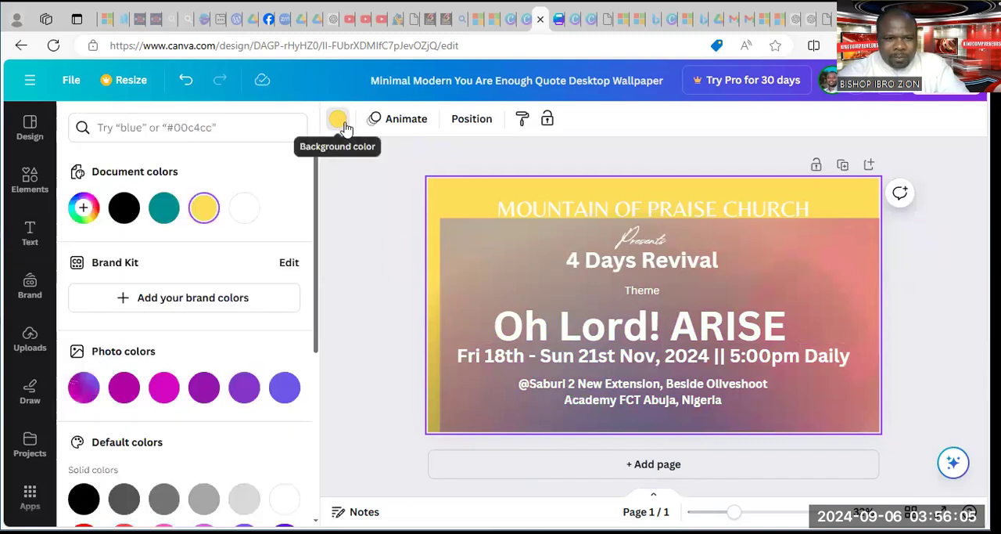
pyautogui.click(339, 121)
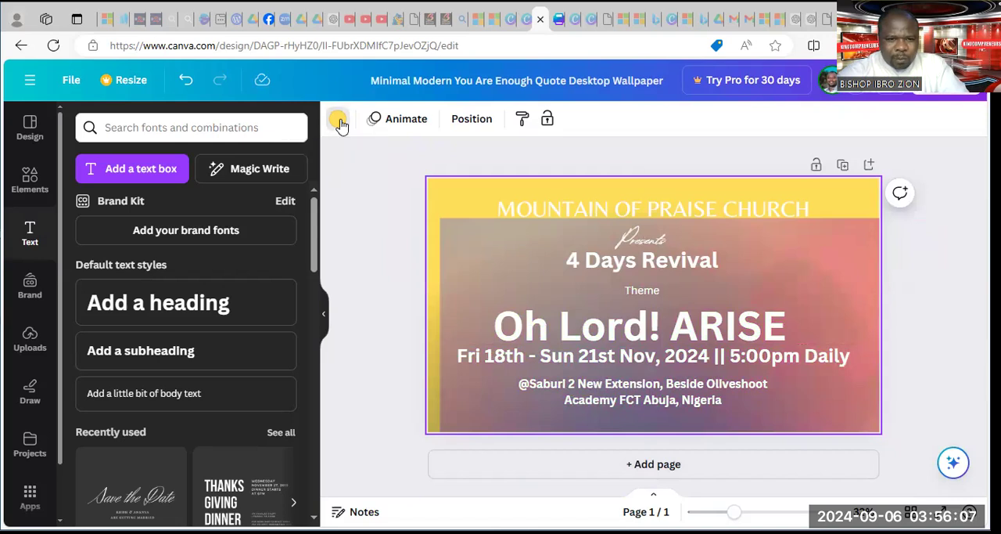
pyautogui.click(336, 119)
pyautogui.scroll(-4, 164, 438)
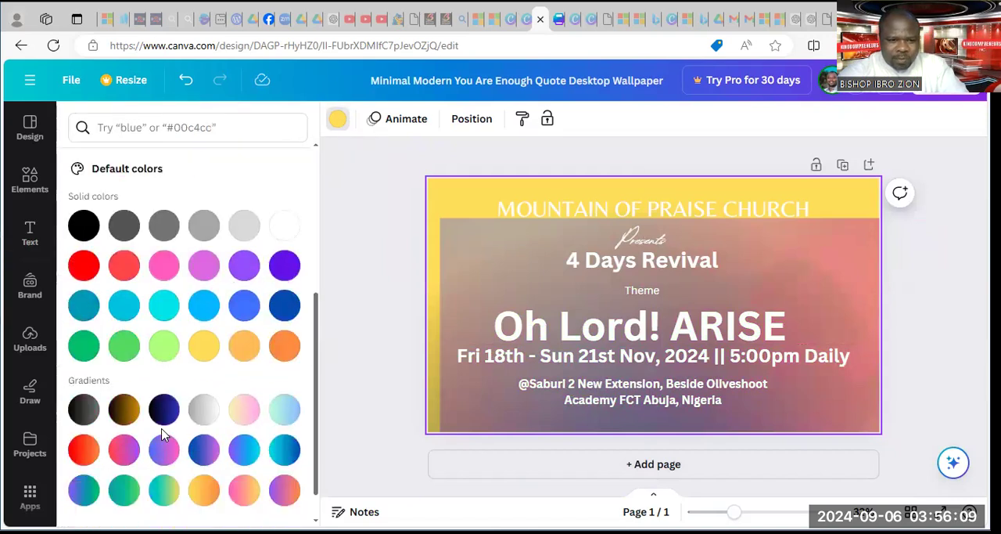
pyautogui.click(156, 377)
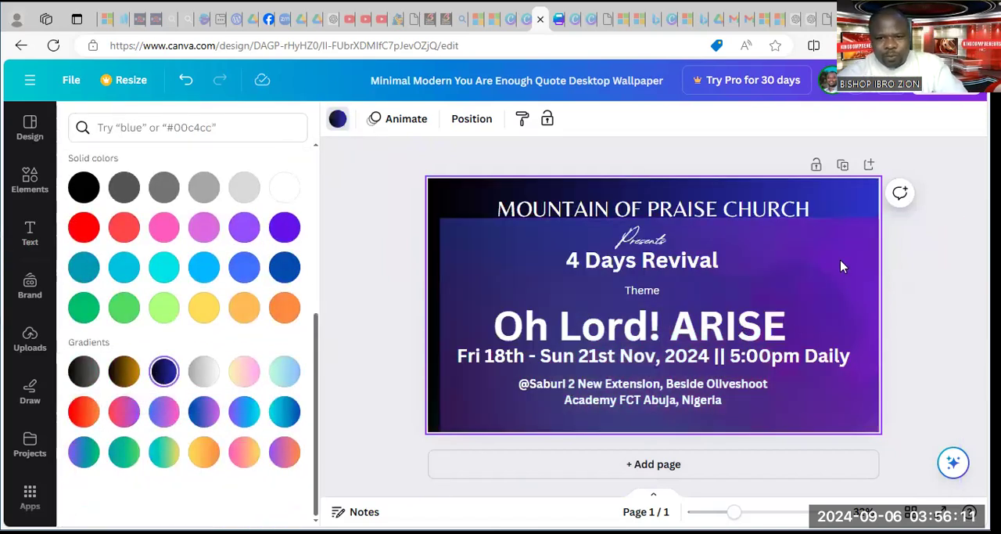
# Move the gradient image back over the whole page, raise its transparency value to brighten it, and deselect it
pyautogui.moveTo(802, 244); pyautogui.dragTo(730, 171)
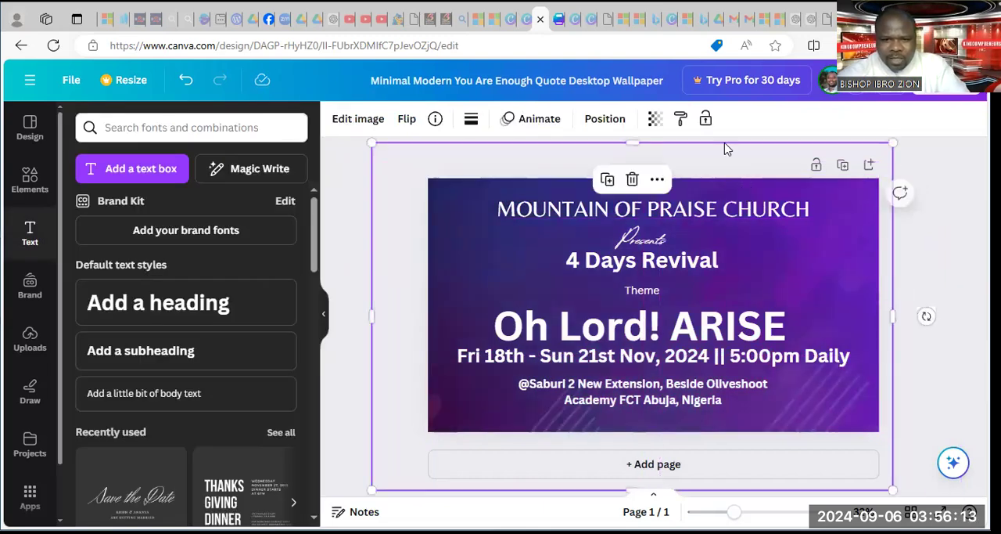
pyautogui.click(655, 119)
pyautogui.moveTo(555, 179); pyautogui.dragTo(601, 182)
pyautogui.moveTo(850, 296); pyautogui.dragTo(840, 242)
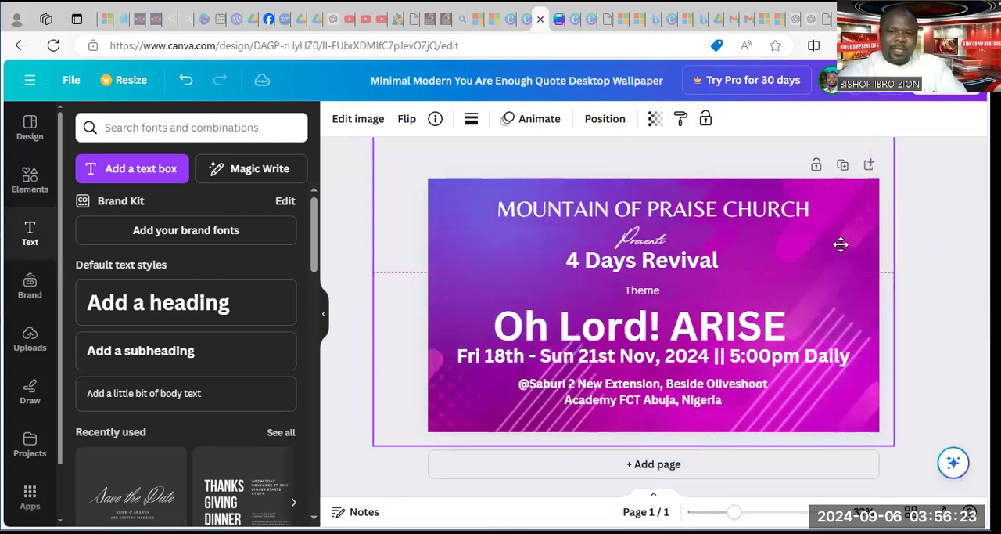
pyautogui.click(940, 239)
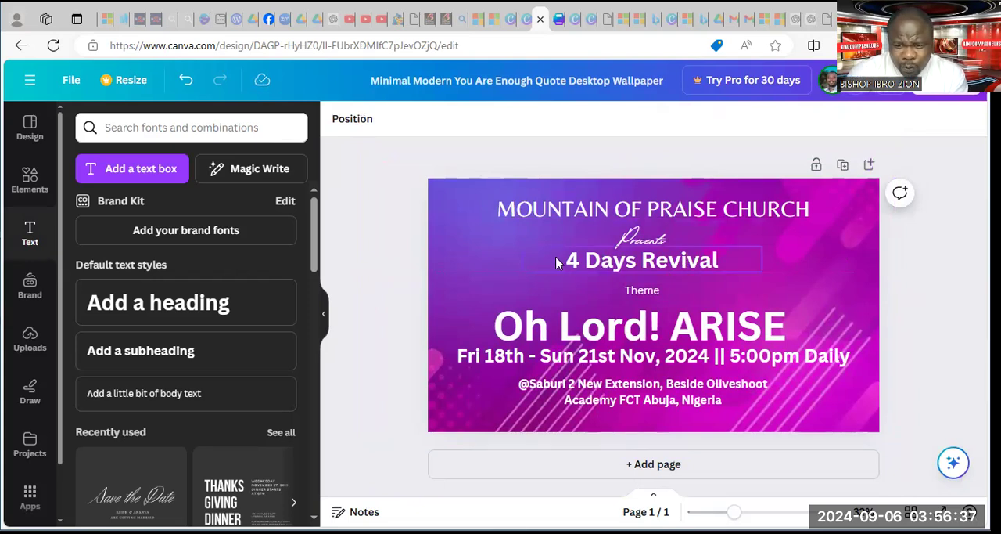
# Look through the uploaded images for a photo to use on the revival design
pyautogui.click(30, 344)
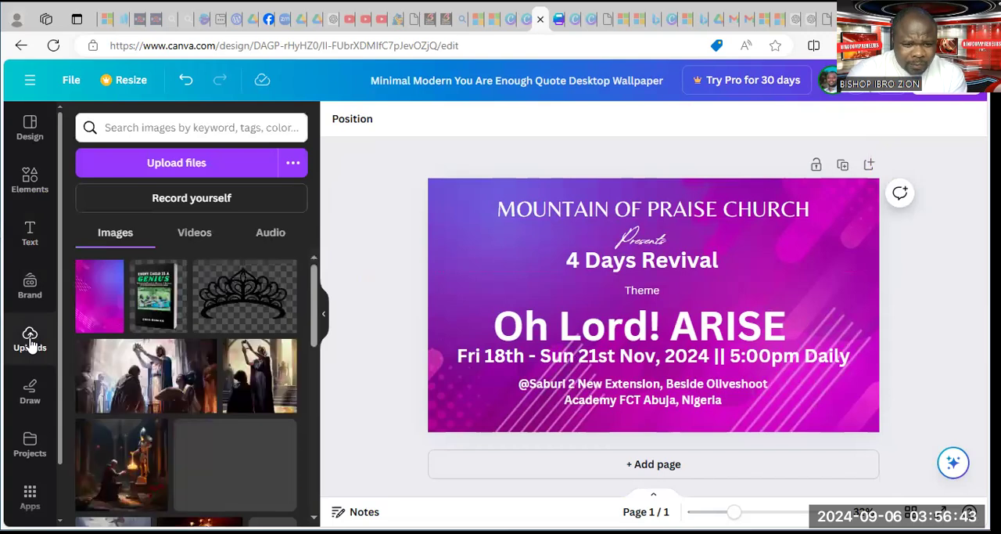
pyautogui.scroll(-3, 110, 342)
pyautogui.scroll(-5, 109, 342)
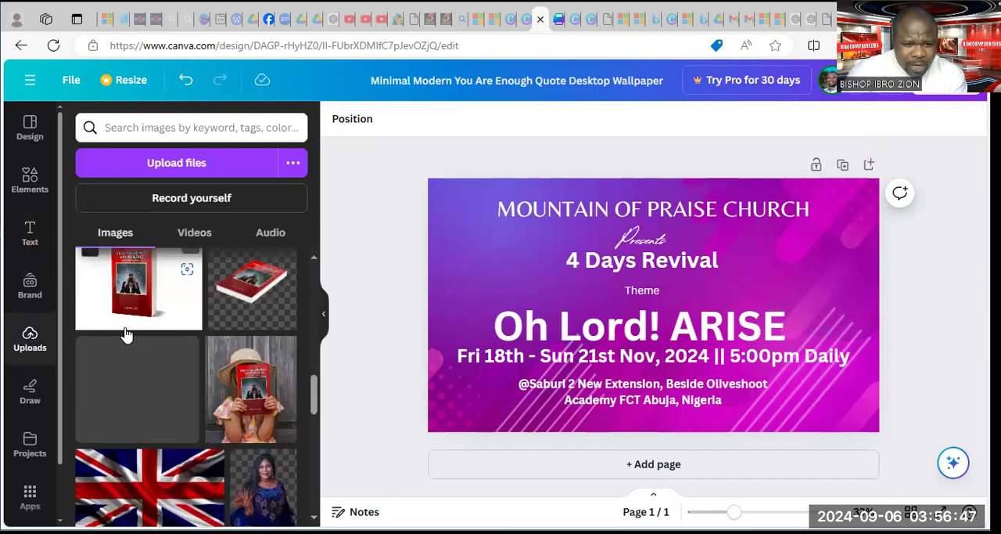
pyautogui.scroll(-3, 125, 335)
pyautogui.scroll(-2, 129, 335)
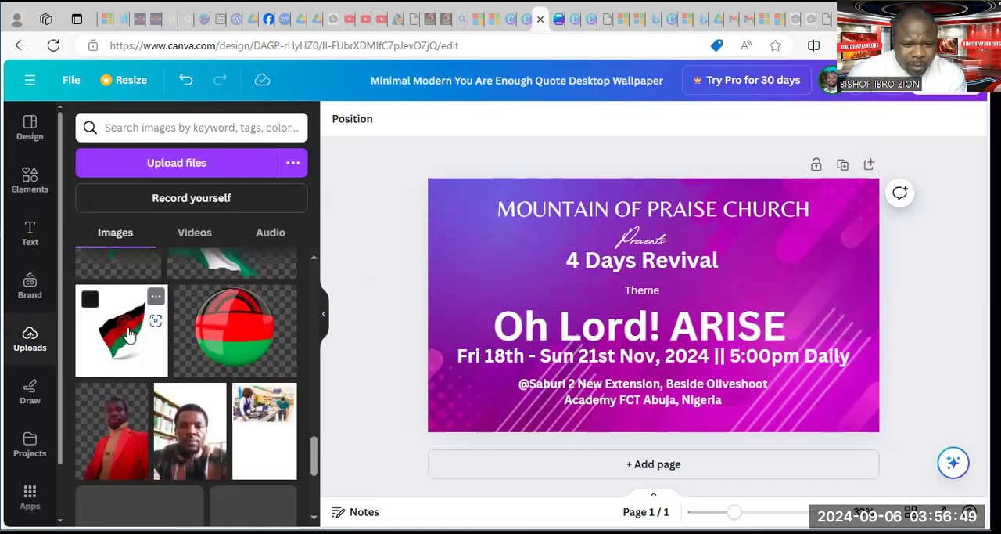
pyautogui.scroll(-5, 130, 335)
pyautogui.scroll(2, 129, 335)
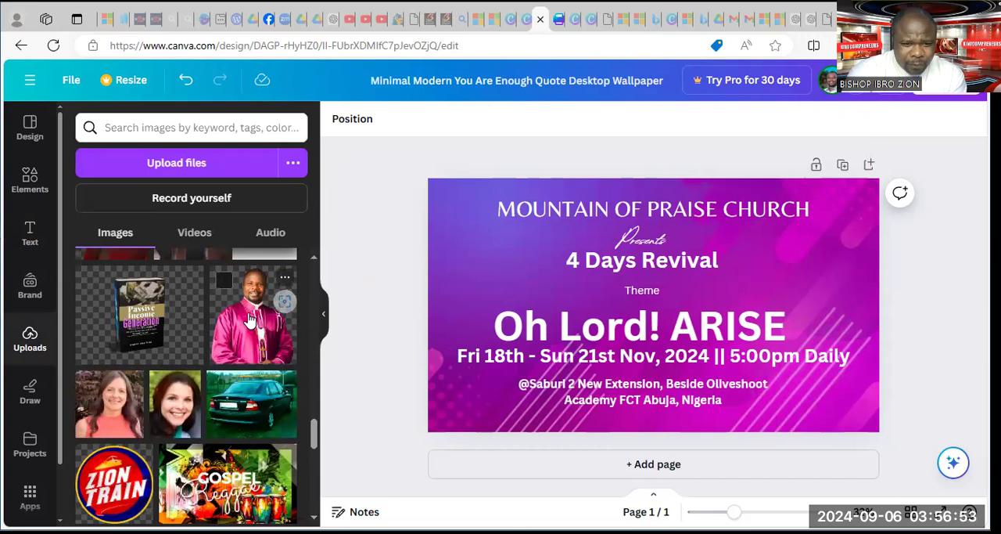
# Start a file upload and browse the Desktop and Downloads folders for a suitable photo
pyautogui.click(179, 171)
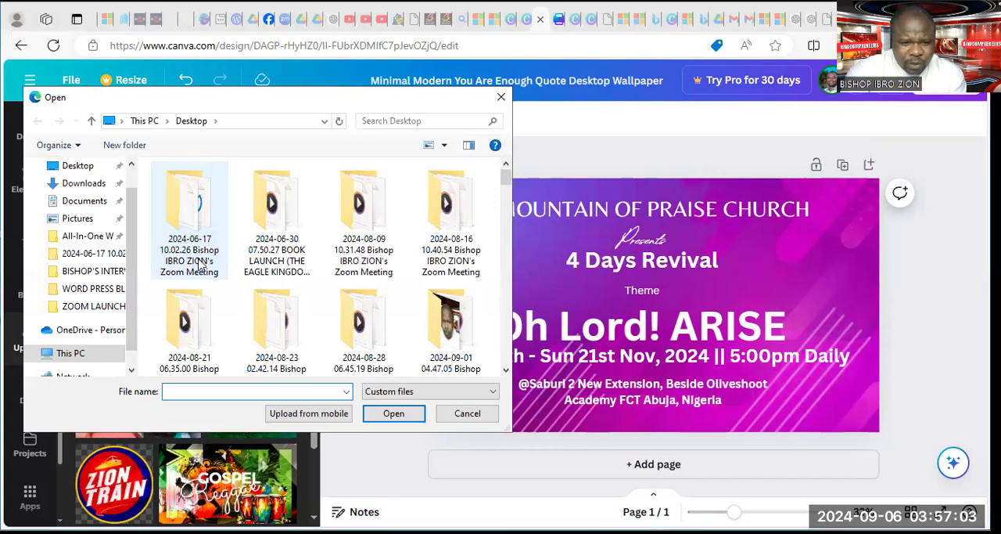
pyautogui.scroll(-5, 201, 267)
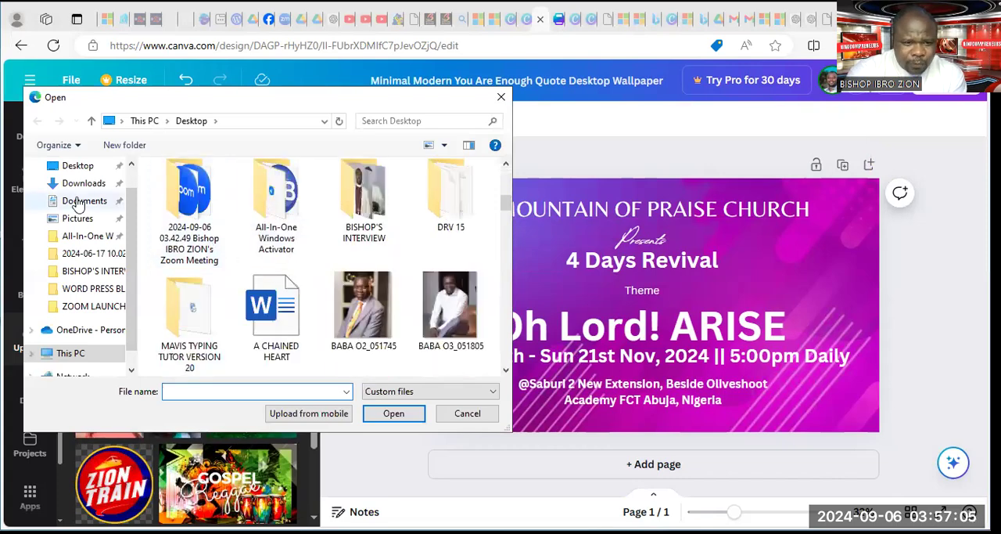
pyautogui.scroll(-4, 351, 315)
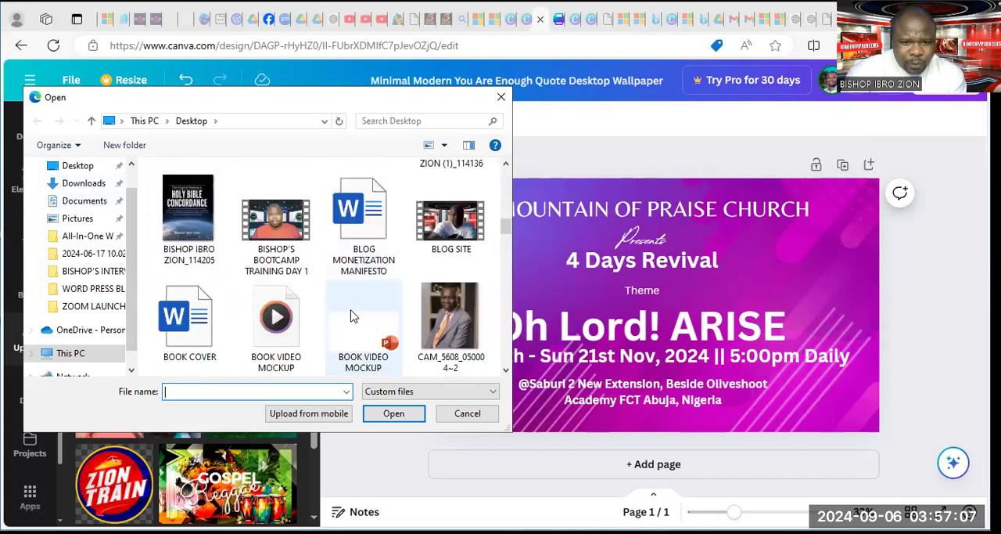
pyautogui.click(66, 184)
pyautogui.scroll(-10, 257, 239)
pyautogui.scroll(-15, 263, 239)
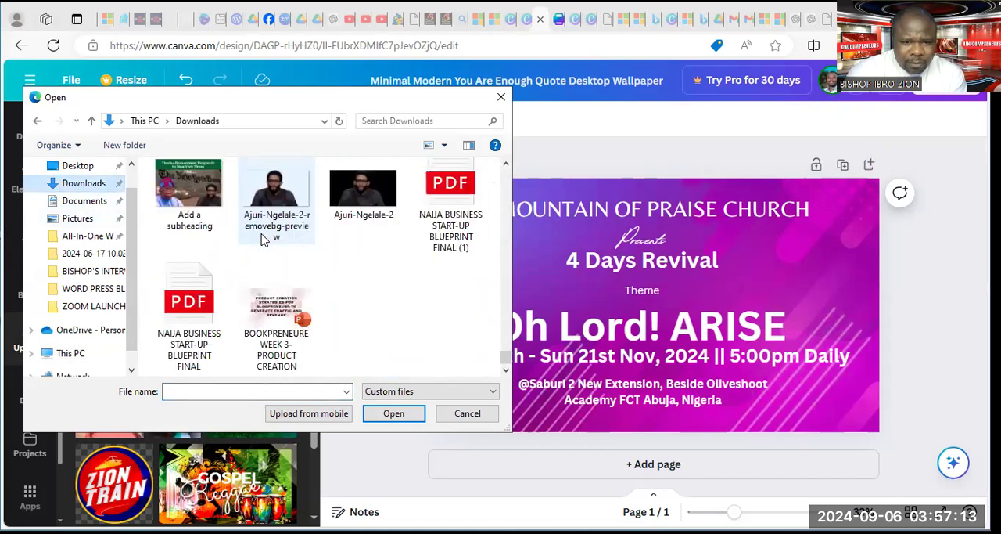
pyautogui.scroll(10, 286, 248)
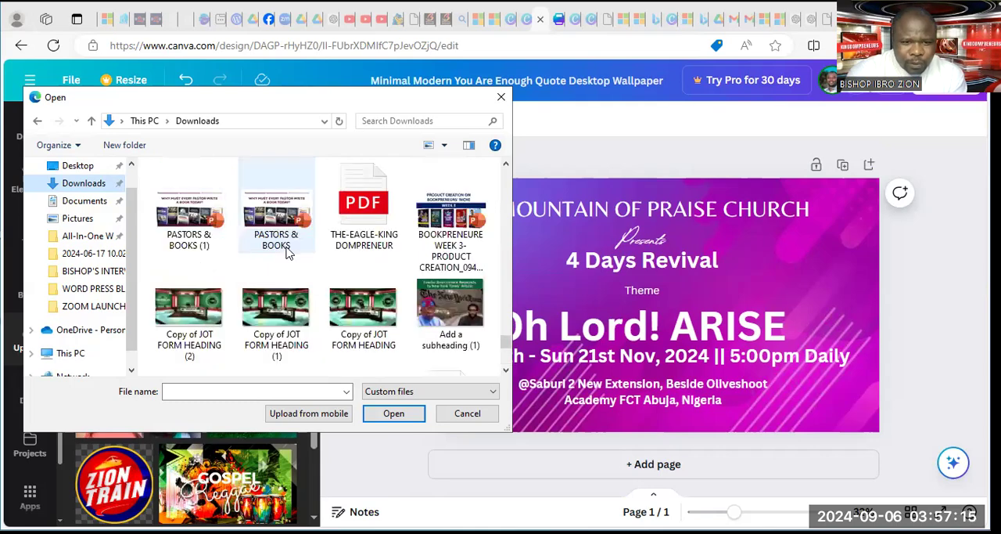
pyautogui.scroll(5, 286, 252)
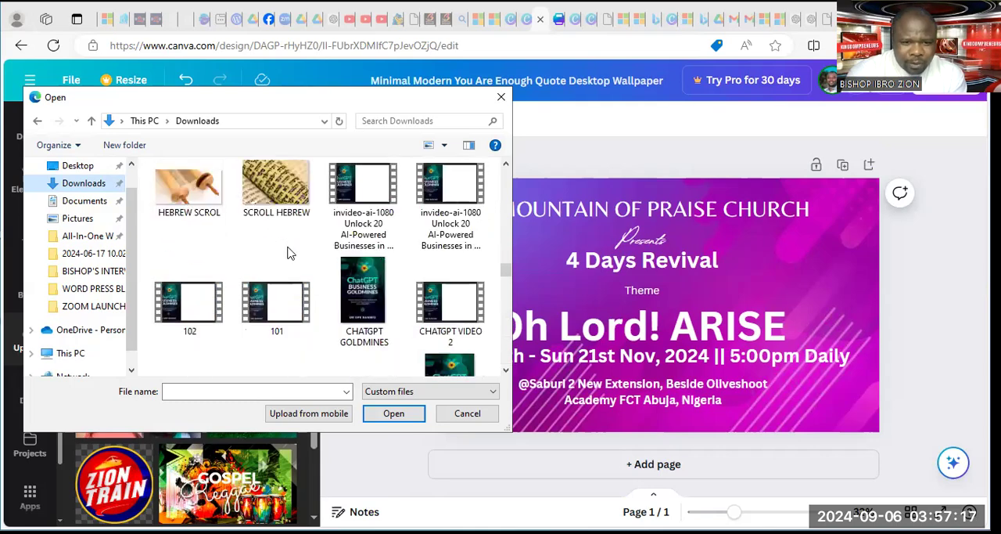
pyautogui.scroll(-5, 287, 253)
pyautogui.scroll(1, 287, 253)
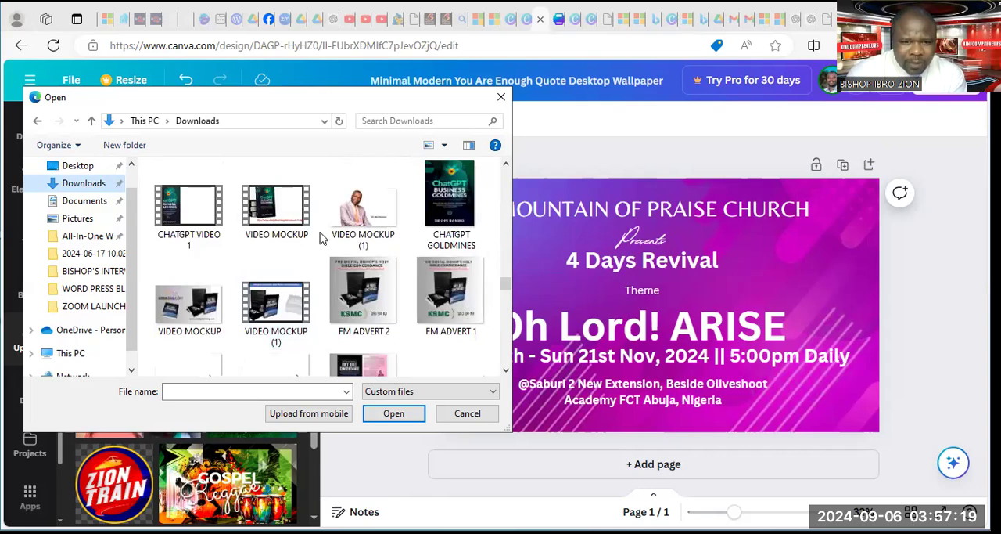
pyautogui.scroll(10, 369, 219)
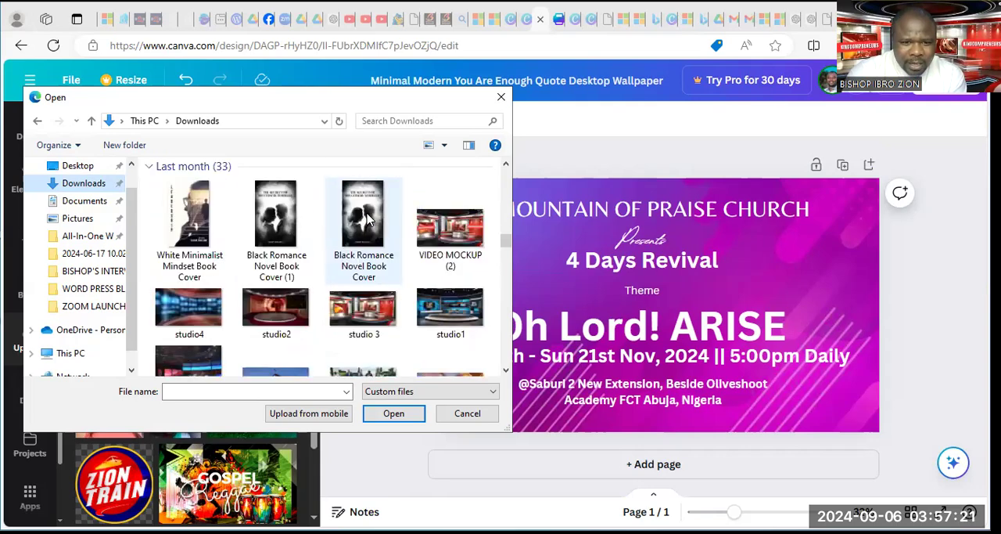
pyautogui.scroll(5, 370, 220)
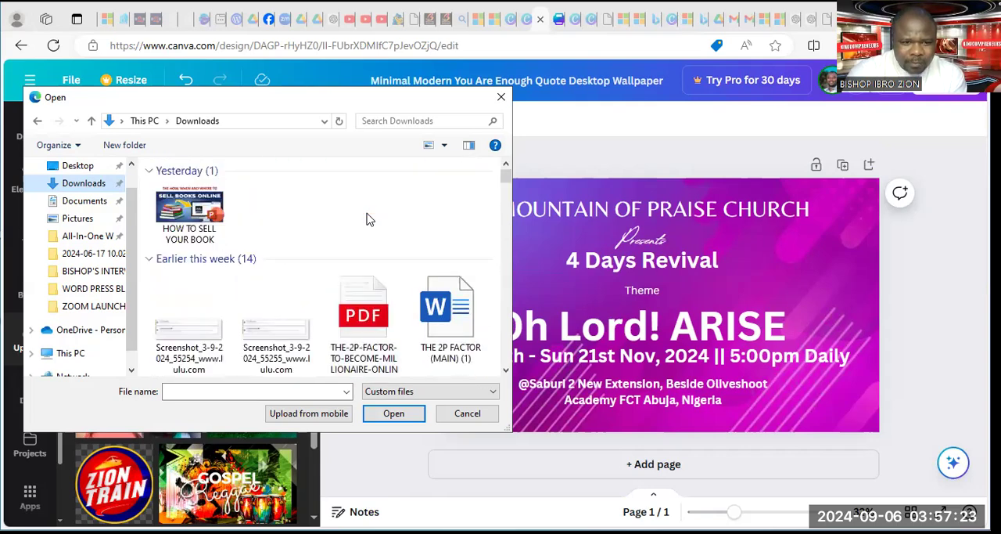
# Return to the Desktop folder, examine its photos, and close the file selection without uploading anything
pyautogui.click(94, 171)
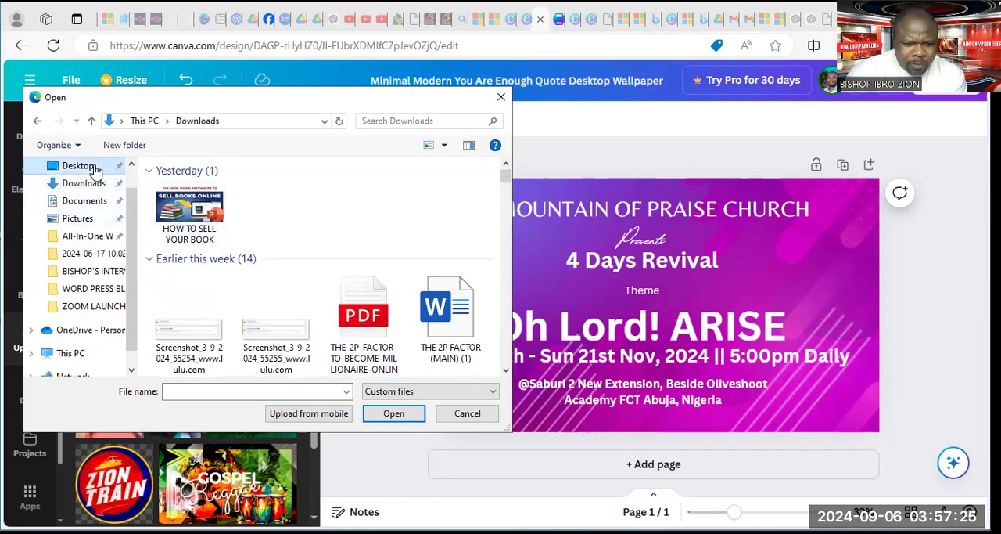
pyautogui.scroll(-5, 239, 213)
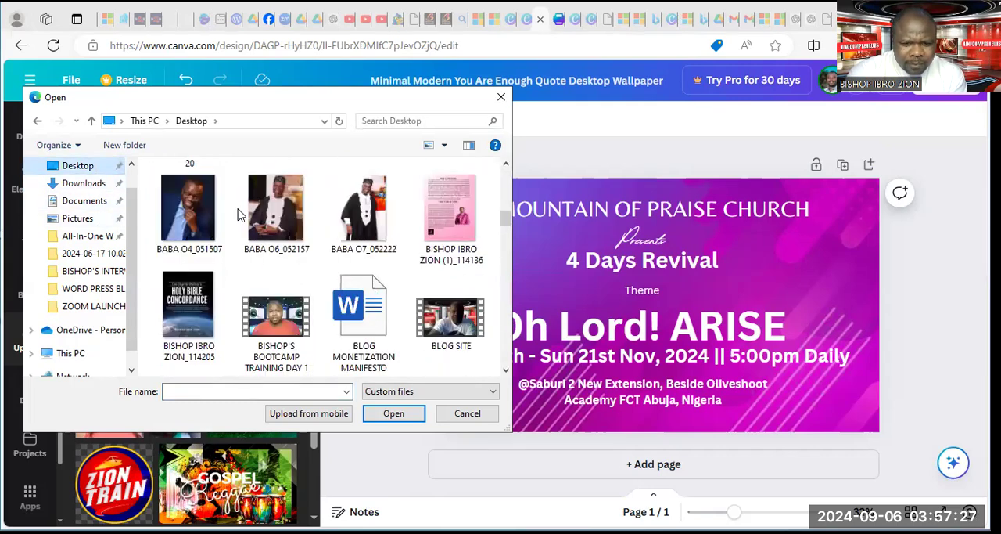
pyautogui.scroll(2, 239, 213)
pyautogui.scroll(-8, 239, 214)
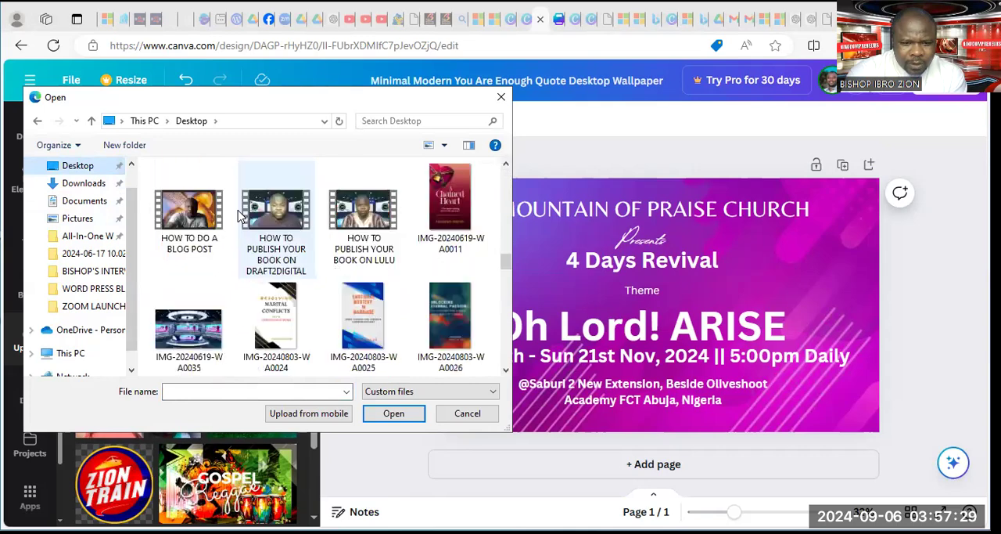
pyautogui.scroll(-10, 239, 214)
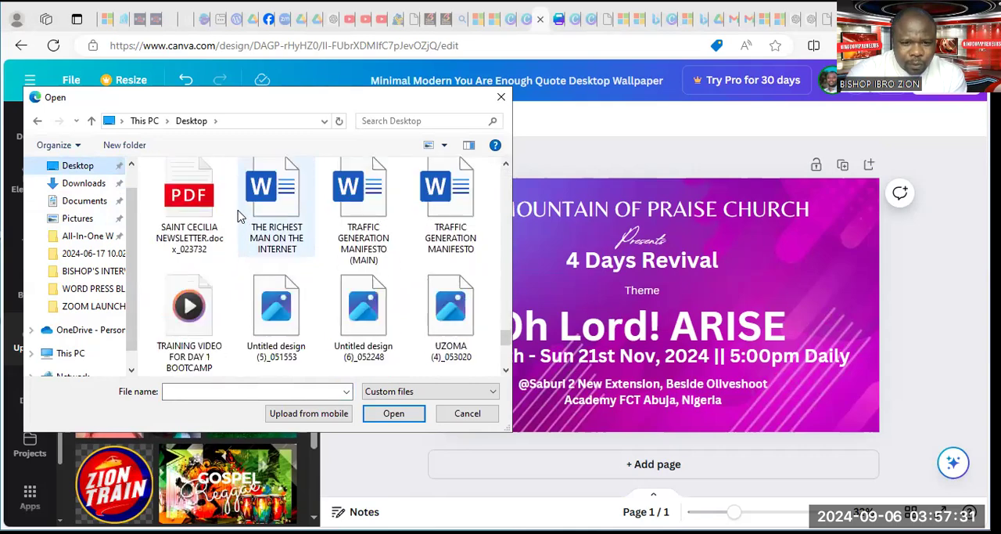
pyautogui.scroll(-3, 240, 216)
pyautogui.scroll(15, 239, 213)
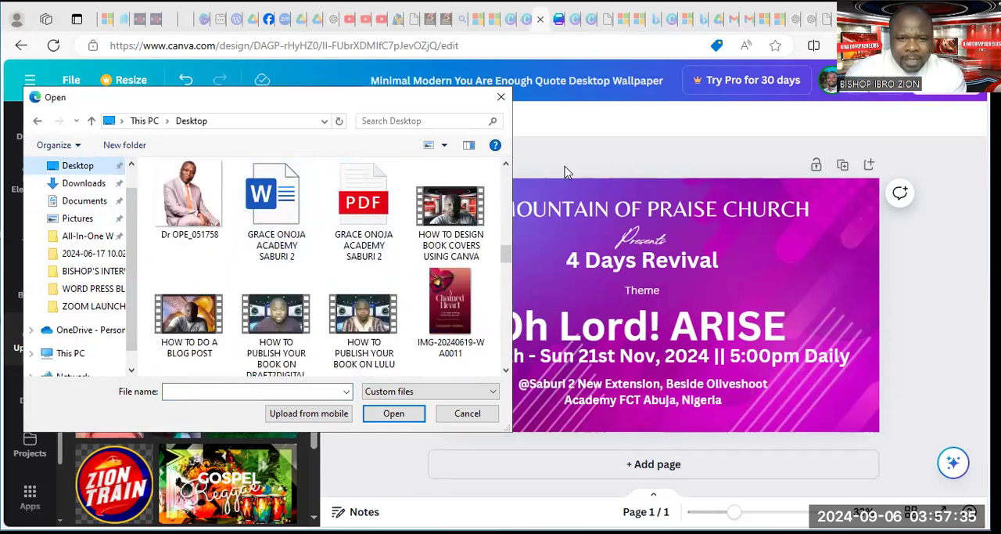
pyautogui.click(501, 100)
# Switch to the browser page with the poster background search and open the remove.bg website there
pyautogui.click(171, 19)
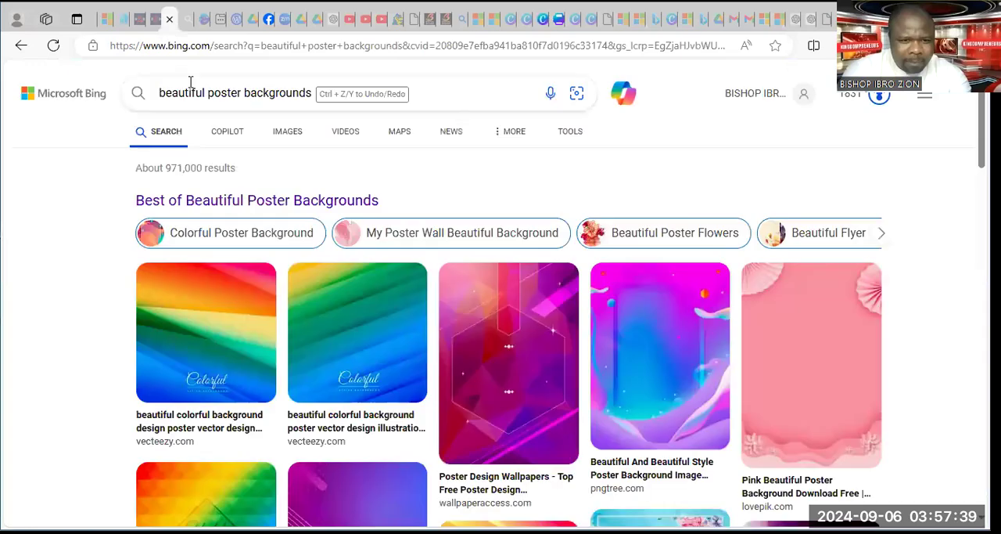
pyautogui.click(198, 40)
pyautogui.write('remive')
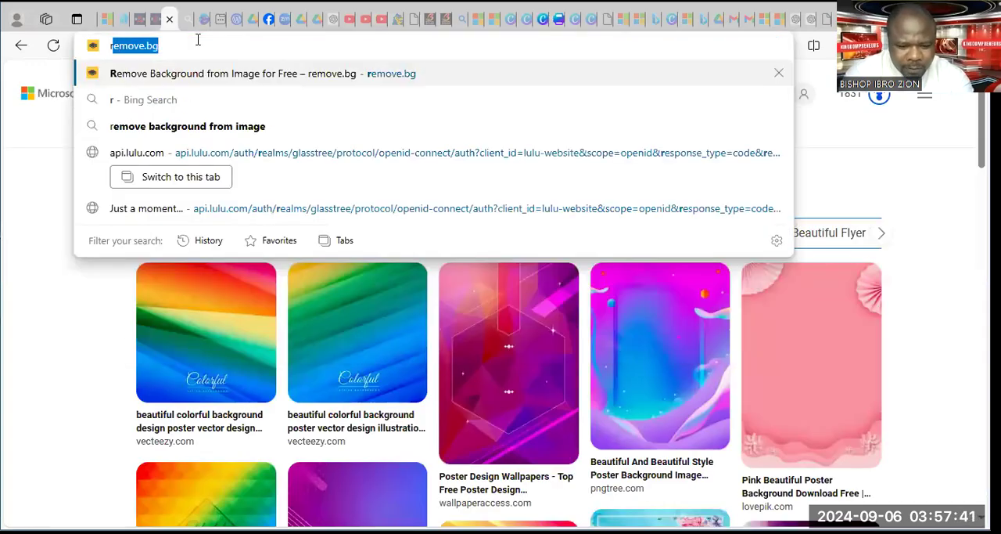
pyautogui.press('BackSpace')
pyautogui.press('BackSpace')
pyautogui.press('BackSpace')
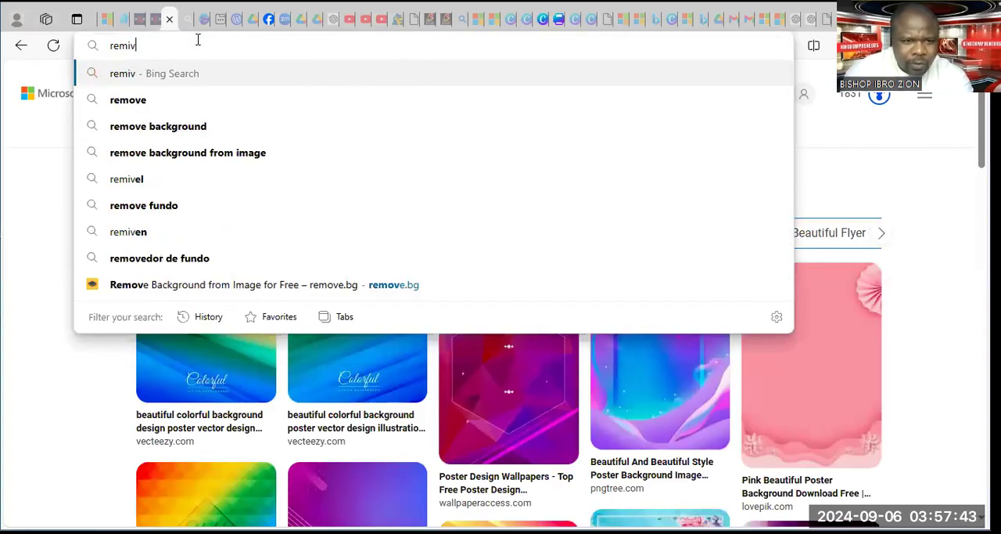
pyautogui.write('ove')
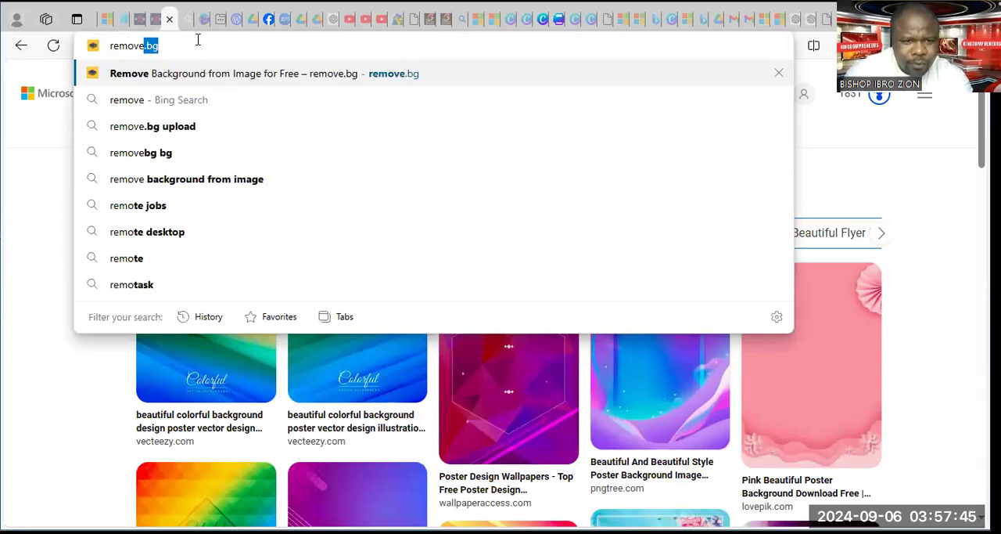
pyautogui.write(' backgro')
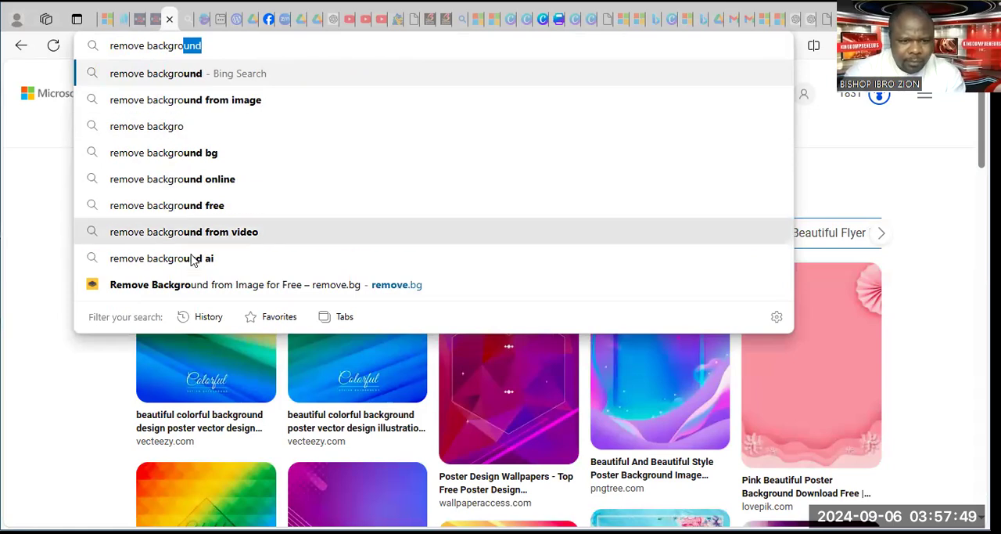
pyautogui.click(215, 290)
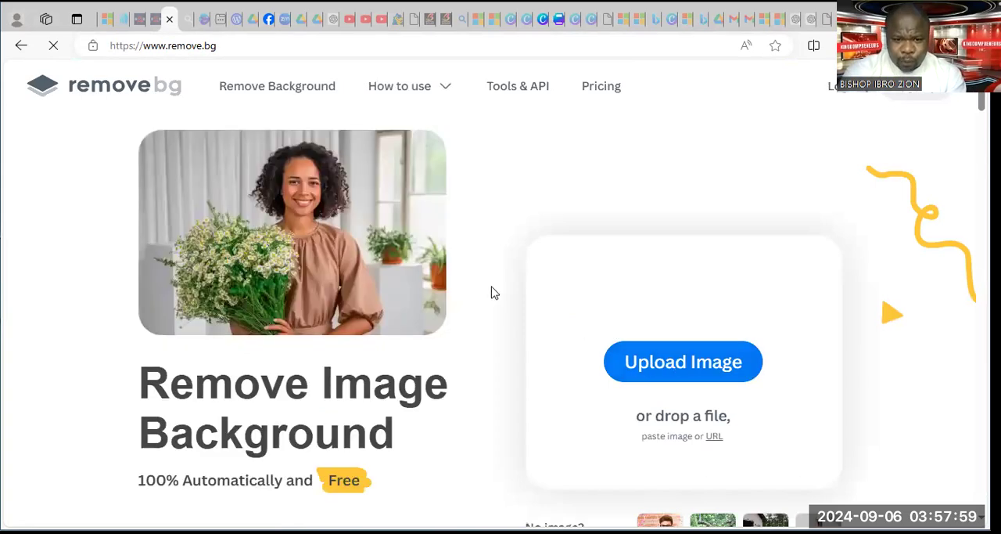
# Upload the photo BABA O3_051805 from the Desktop to remove.bg to strip its background
pyautogui.click(679, 366)
pyautogui.click(482, 274)
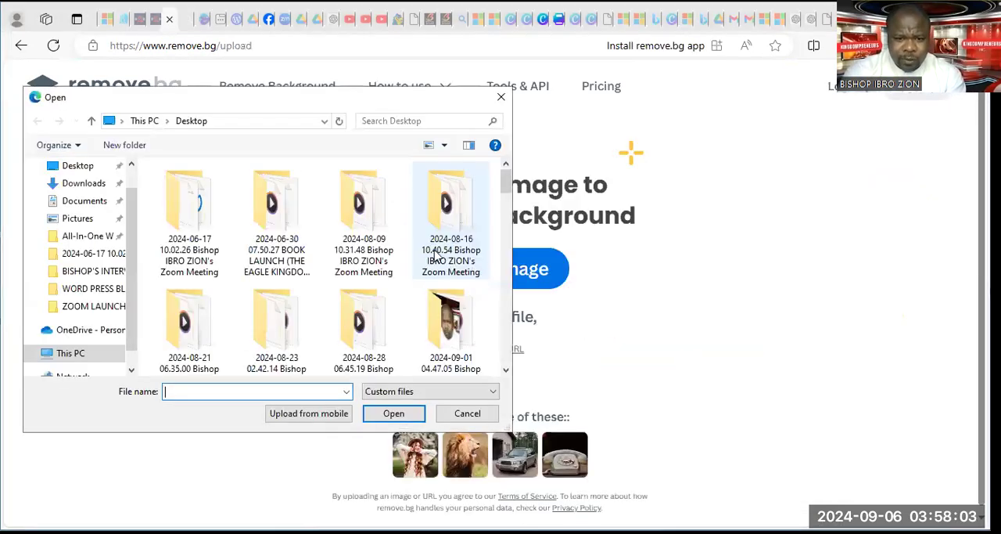
pyautogui.scroll(-1, 342, 260)
pyautogui.scroll(-4, 342, 260)
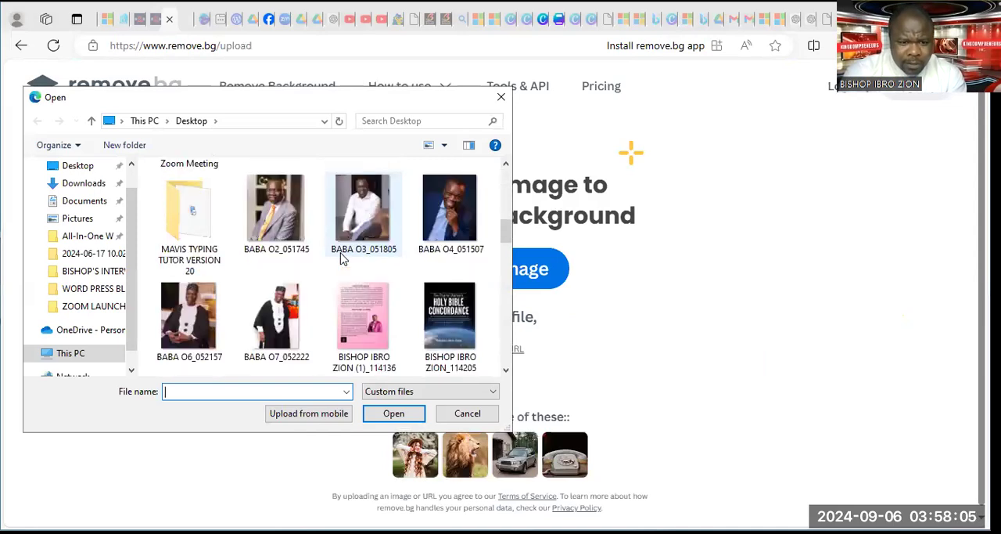
pyautogui.scroll(-10, 342, 261)
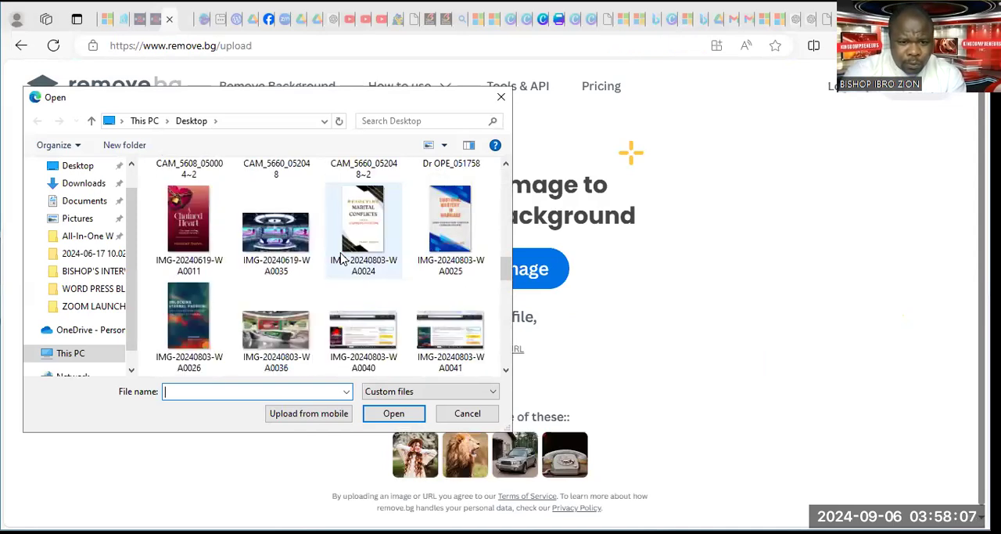
pyautogui.scroll(3, 342, 259)
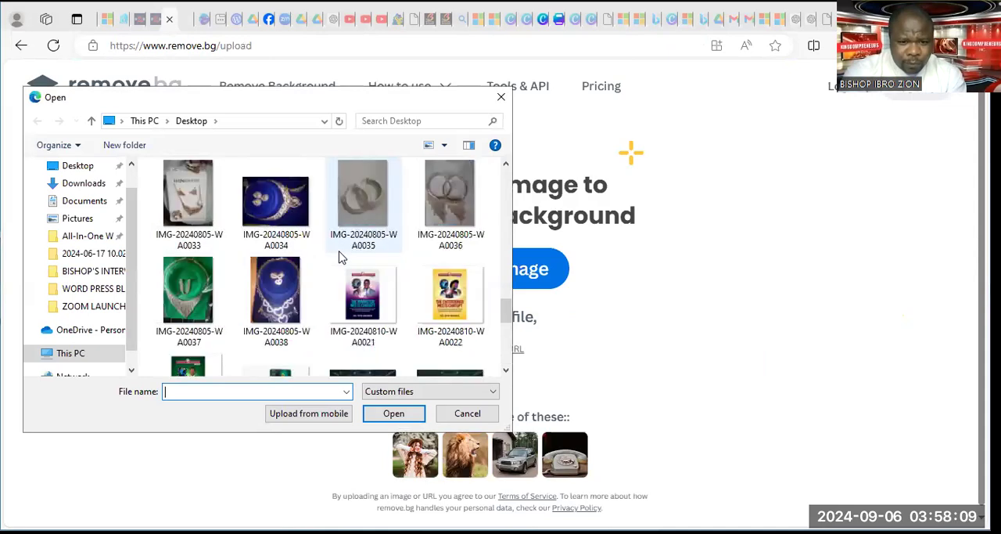
pyautogui.scroll(5, 342, 256)
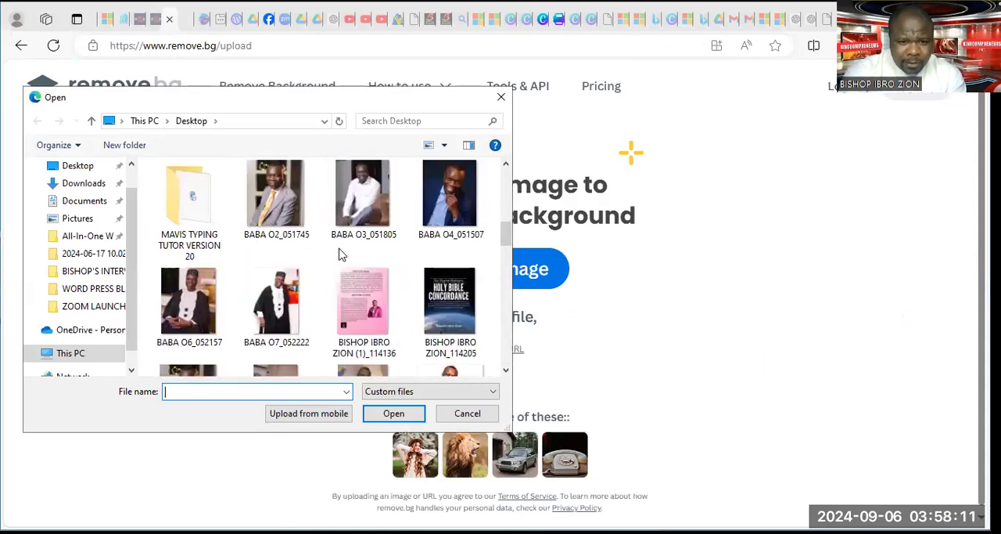
pyautogui.click(360, 211)
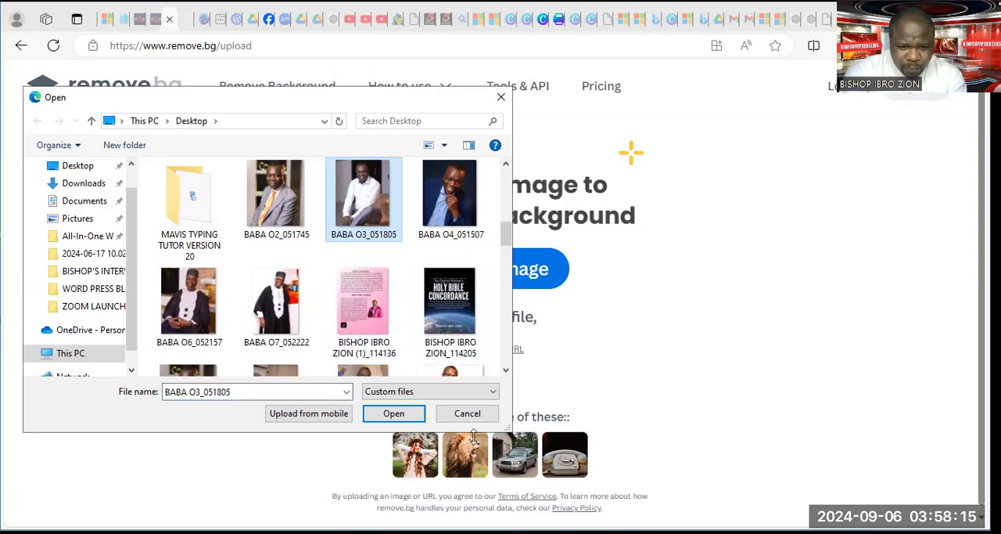
pyautogui.click(385, 419)
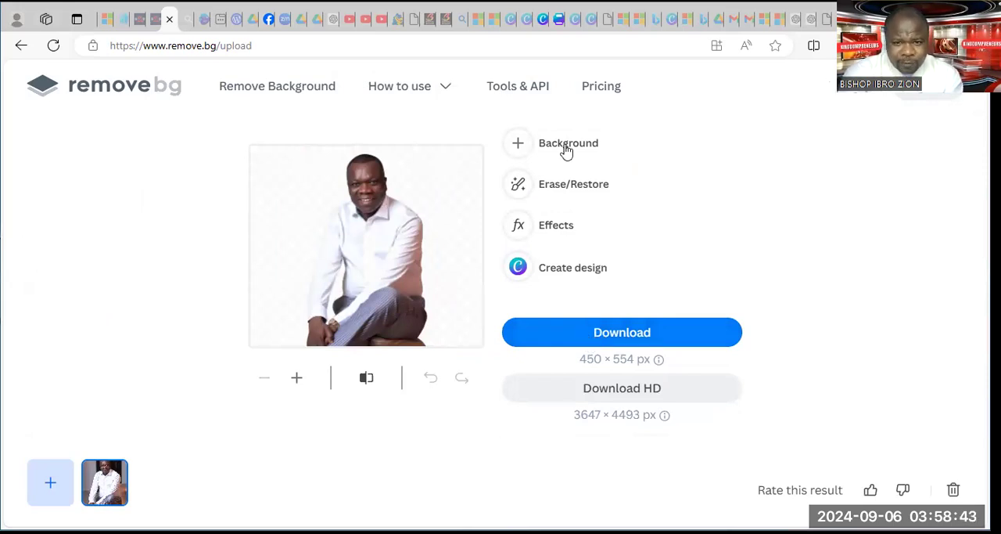
# Switch back to the Canva design and upload BABA_O3_051805-removebg-preview from the Downloads folder
pyautogui.click(540, 25)
pyautogui.click(542, 29)
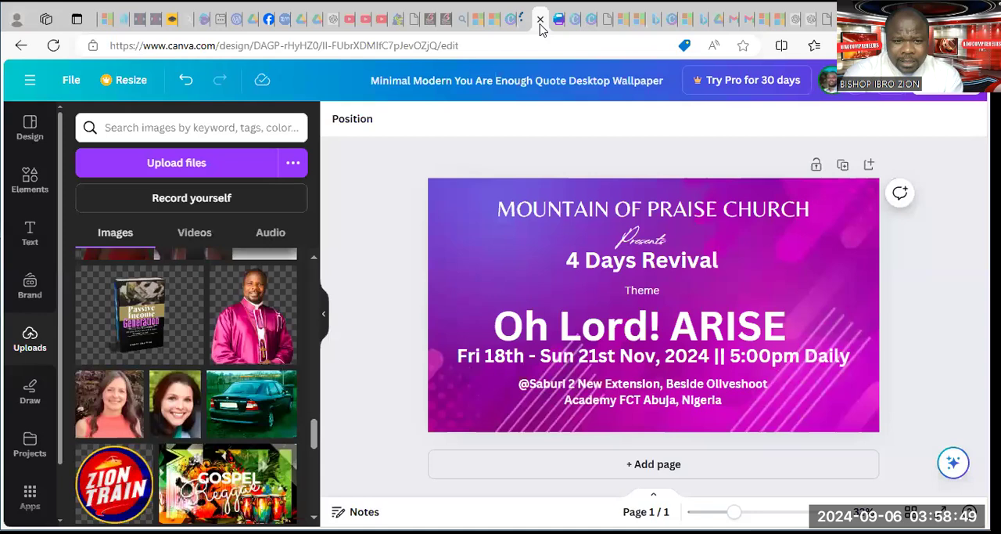
pyautogui.click(188, 170)
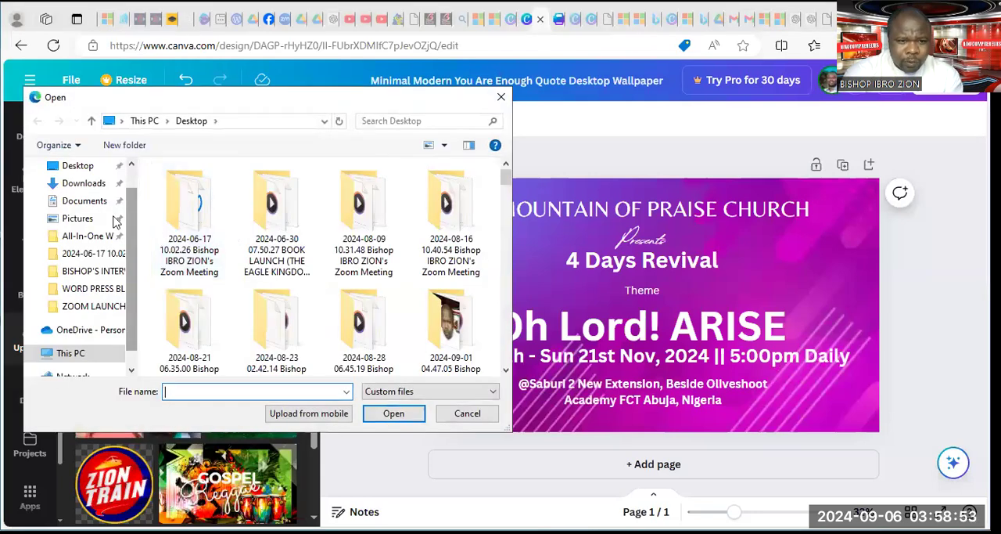
pyautogui.click(84, 183)
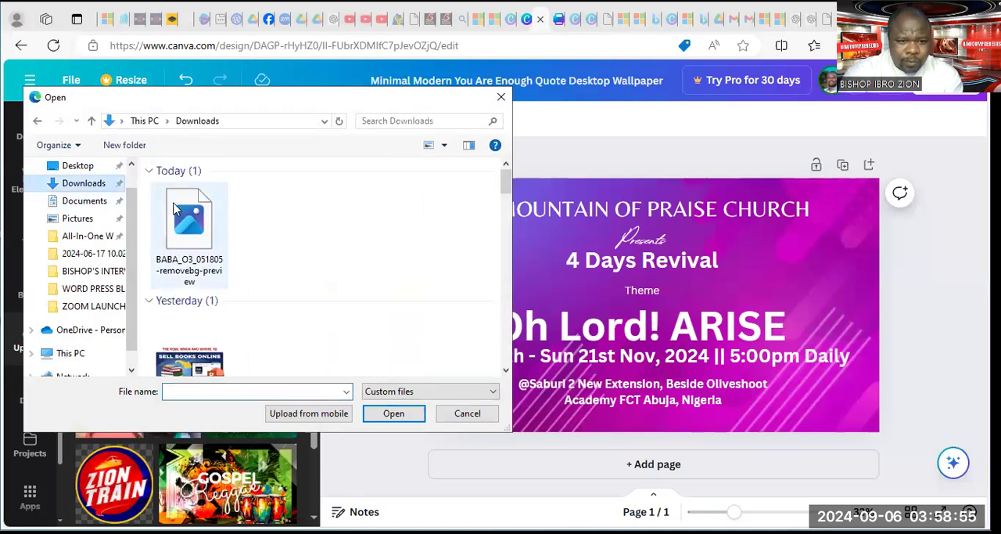
pyautogui.click(196, 215)
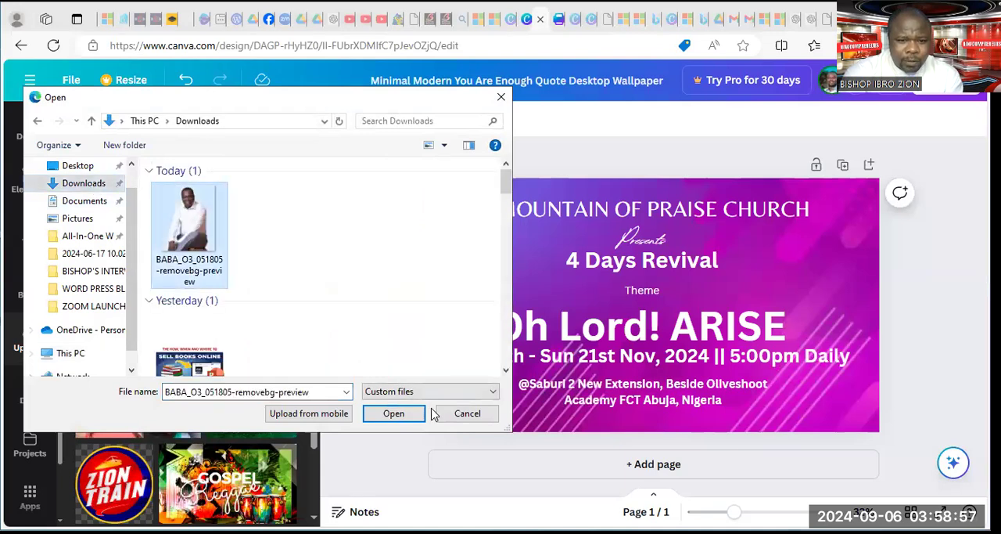
pyautogui.click(393, 414)
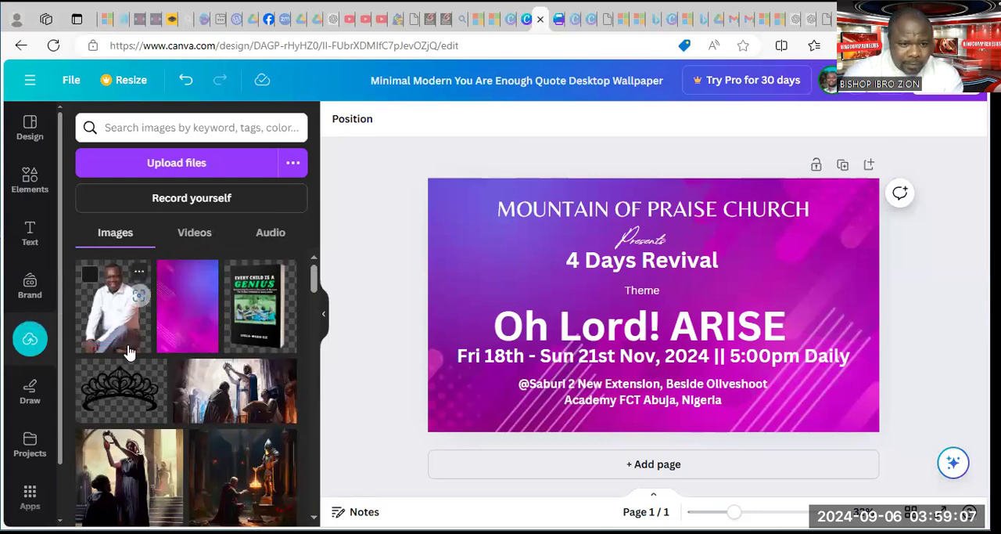
# Place the uploaded cut-out photo on the right side of the page, enlarged to about 1,023 × 1,259
pyautogui.click(111, 321)
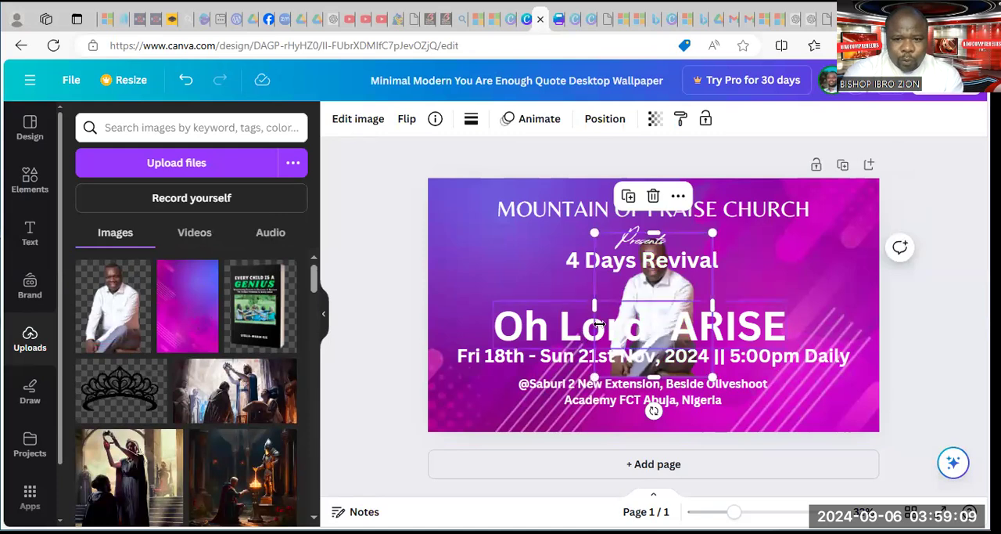
pyautogui.click(653, 293)
pyautogui.click(687, 304)
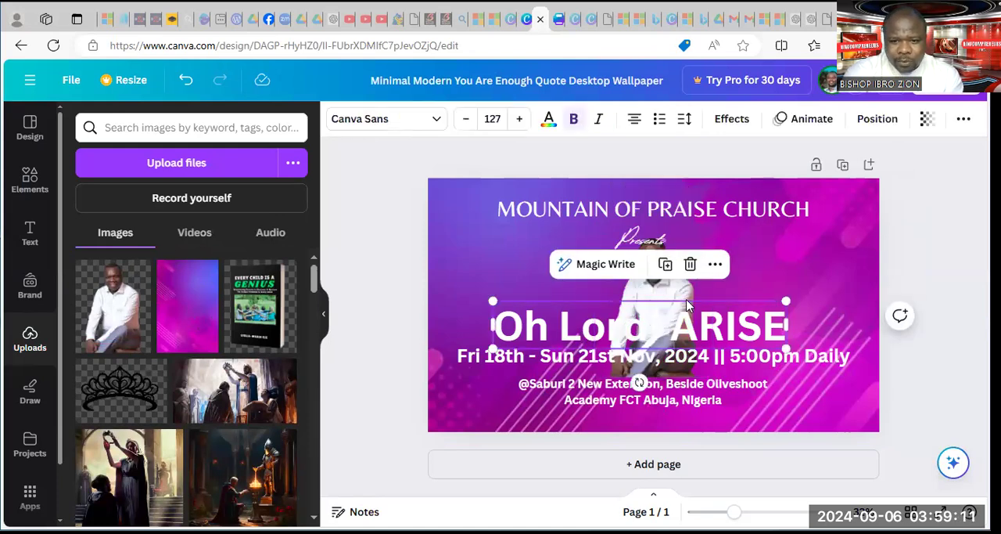
pyautogui.click(689, 294)
pyautogui.moveTo(689, 293); pyautogui.dragTo(851, 281)
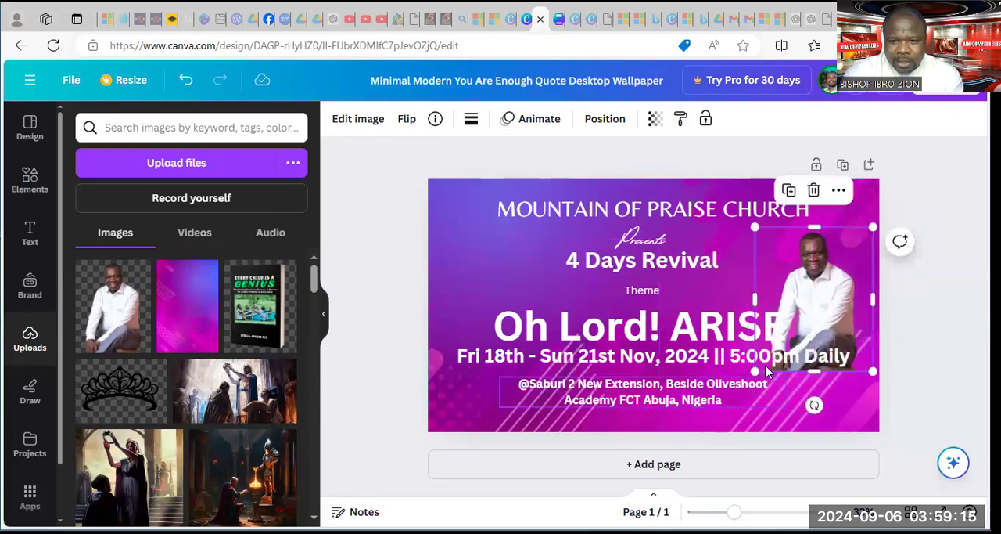
pyautogui.moveTo(755, 371); pyautogui.dragTo(632, 522)
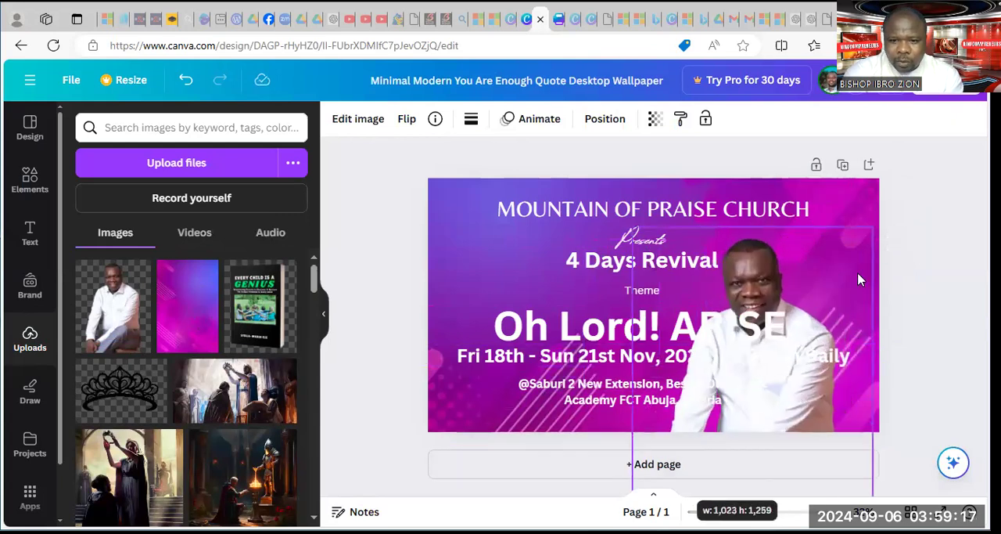
pyautogui.moveTo(789, 288); pyautogui.dragTo(854, 258)
# Shrink the "Oh Lord! ARISE" heading to size 105 and the date and time line to size 41.4, clear of the photo
pyautogui.click(745, 321)
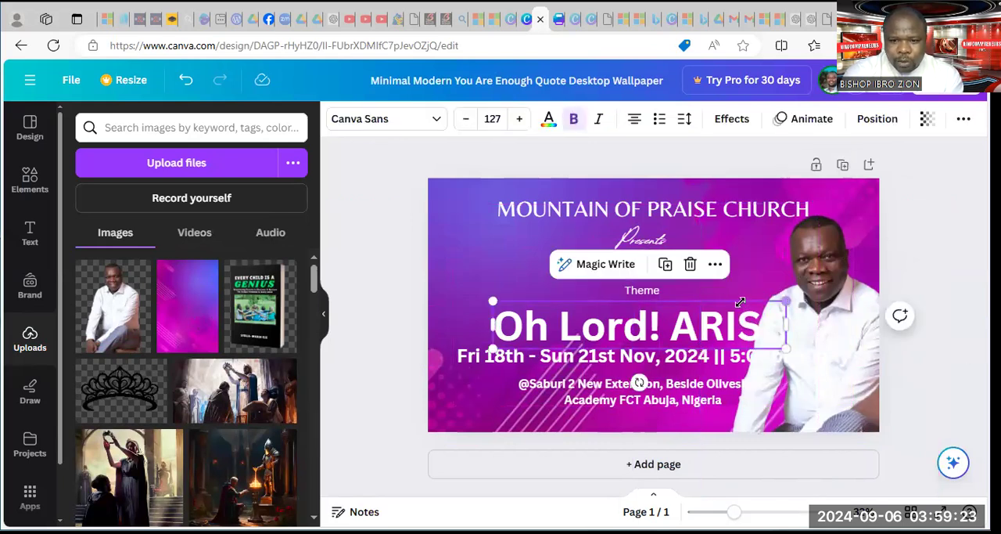
pyautogui.moveTo(743, 311); pyautogui.dragTo(739, 309)
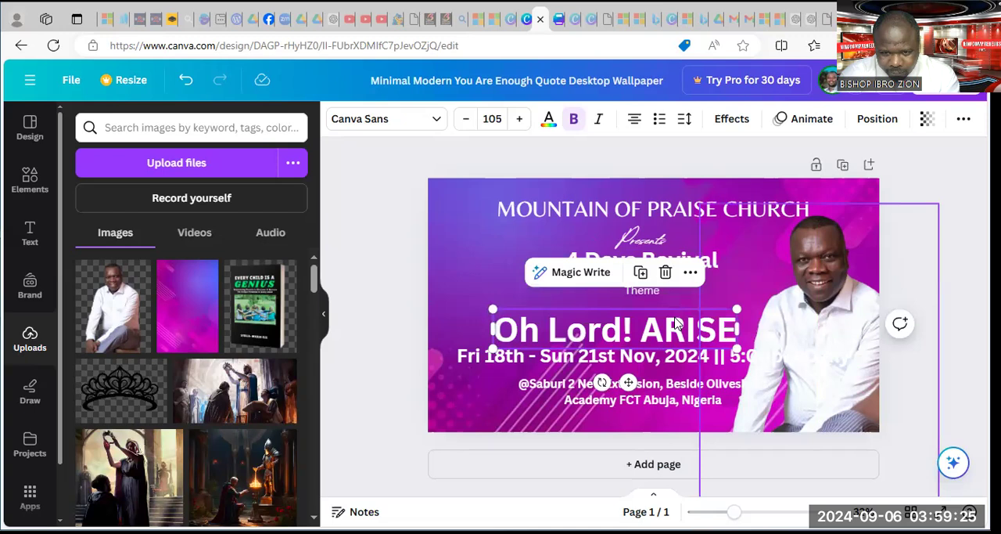
pyautogui.moveTo(666, 329); pyautogui.dragTo(666, 320)
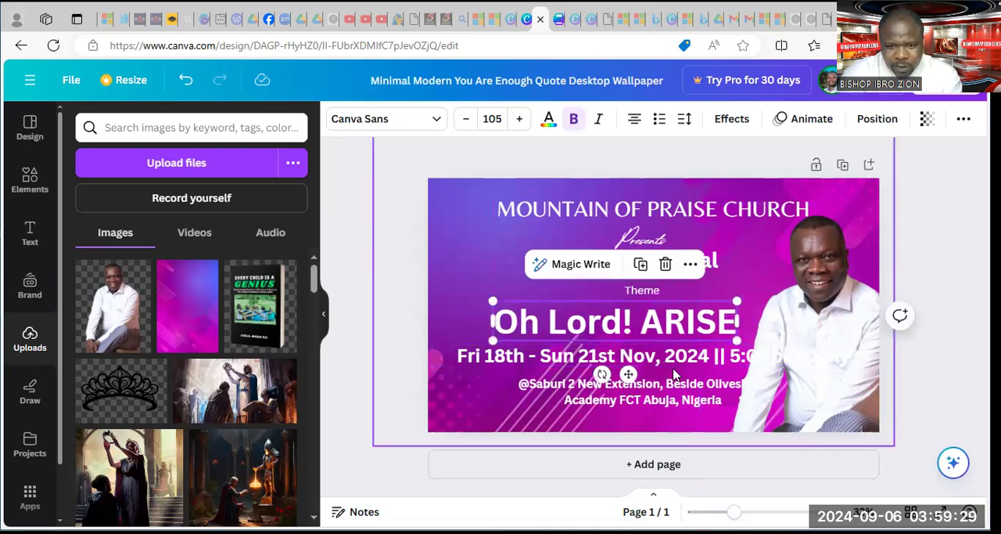
pyautogui.click(849, 359)
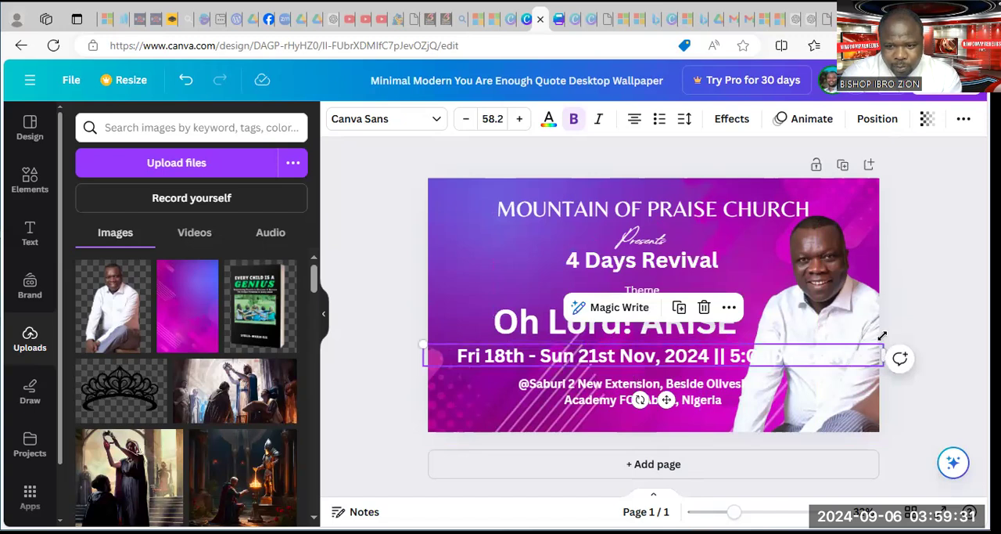
pyautogui.moveTo(883, 335); pyautogui.dragTo(751, 352)
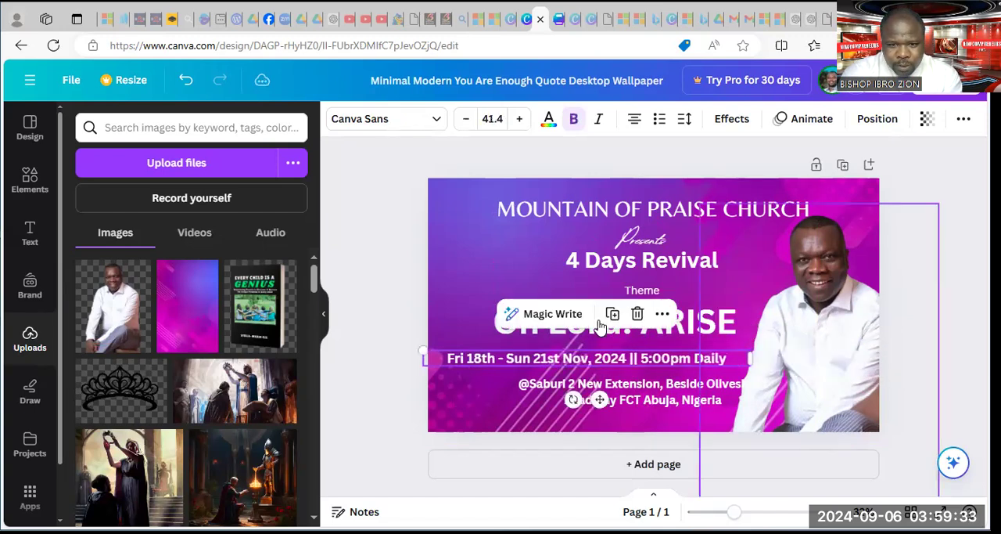
# Shift the theme heading, address, "Theme", "4 Days Revival", "Presents" and church name leftward to line up beside the photo
pyautogui.click(685, 316)
pyautogui.moveTo(686, 317); pyautogui.dragTo(681, 321)
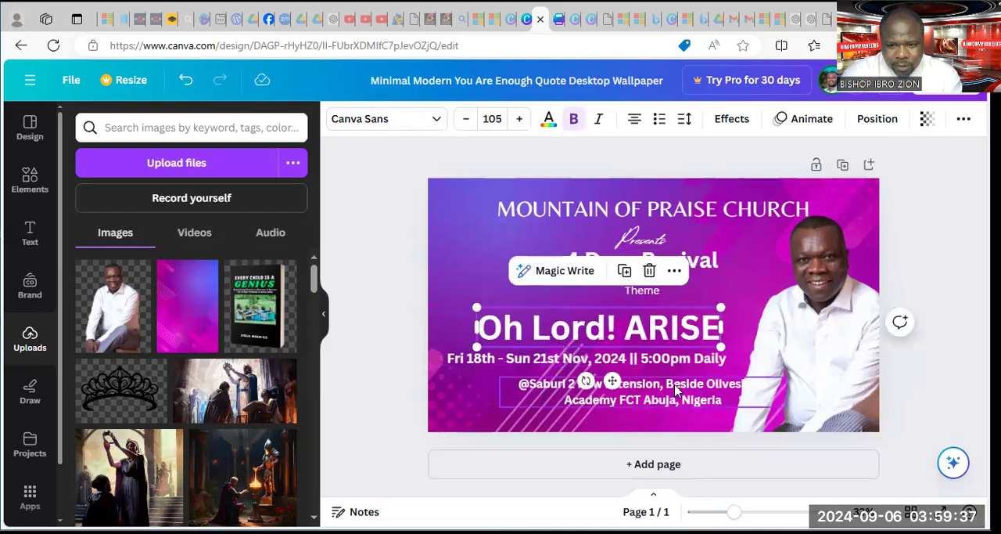
pyautogui.moveTo(681, 391); pyautogui.dragTo(634, 381)
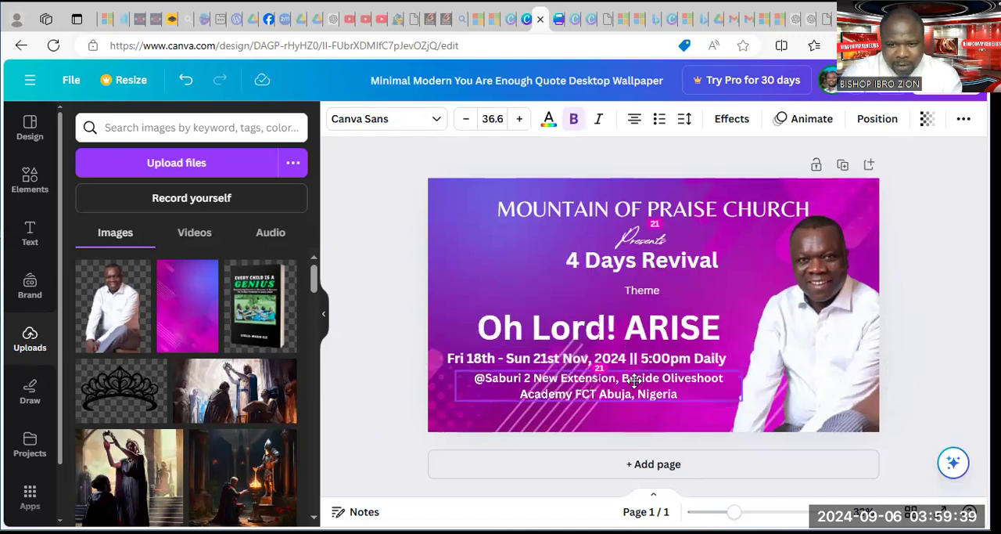
pyautogui.moveTo(650, 292); pyautogui.dragTo(593, 295)
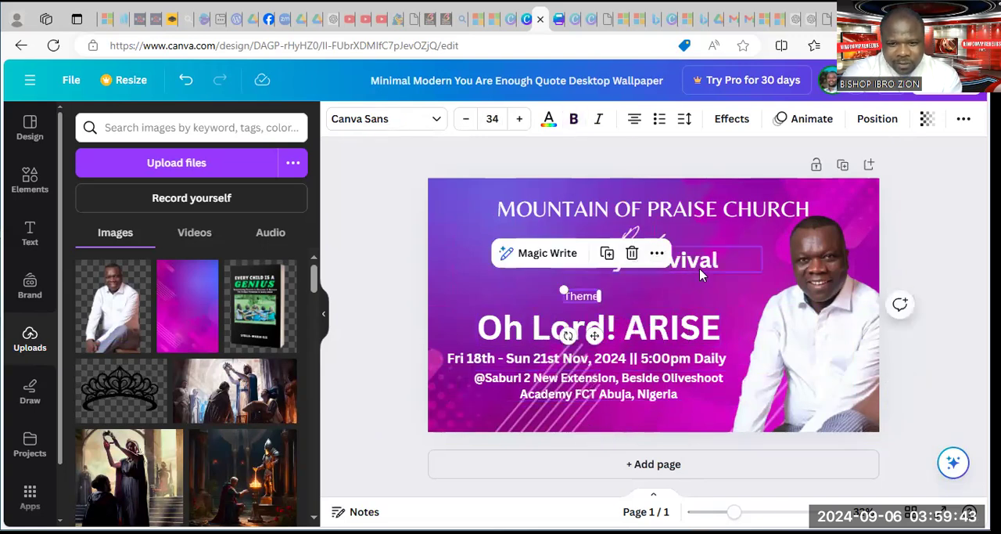
pyautogui.moveTo(669, 289); pyautogui.dragTo(643, 280)
pyautogui.moveTo(646, 243)
pyautogui.mouseDown()
pyautogui.moveTo(587, 254)
pyautogui.moveTo(602, 256)
pyautogui.mouseUp()
pyautogui.moveTo(741, 209); pyautogui.dragTo(675, 202)
# Enlarge the photo slightly along the page's right edge and nudge the address text further left
pyautogui.click(819, 297)
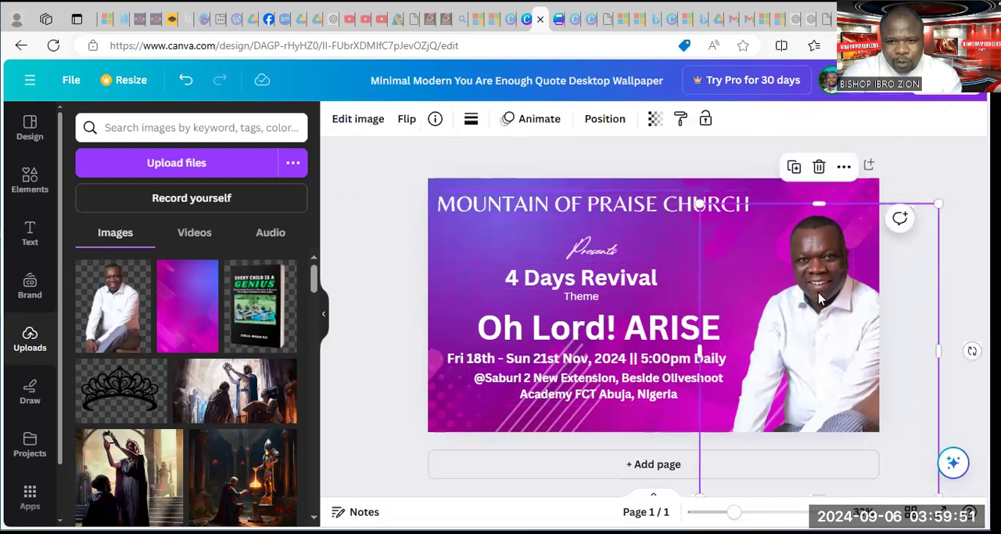
pyautogui.moveTo(690, 160); pyautogui.dragTo(670, 165)
pyautogui.moveTo(866, 324); pyautogui.dragTo(864, 324)
pyautogui.moveTo(629, 390); pyautogui.dragTo(611, 390)
pyautogui.click(810, 345)
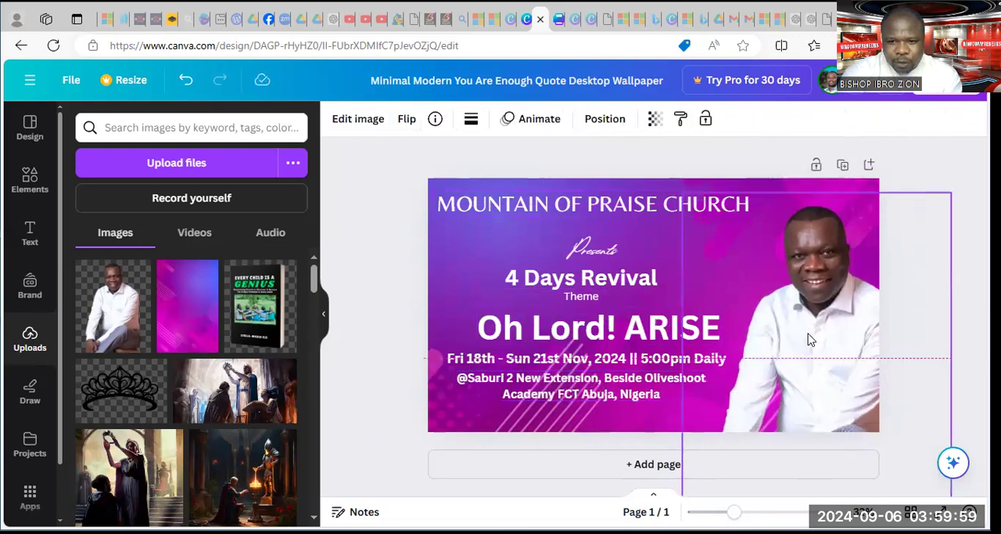
pyautogui.click(353, 206)
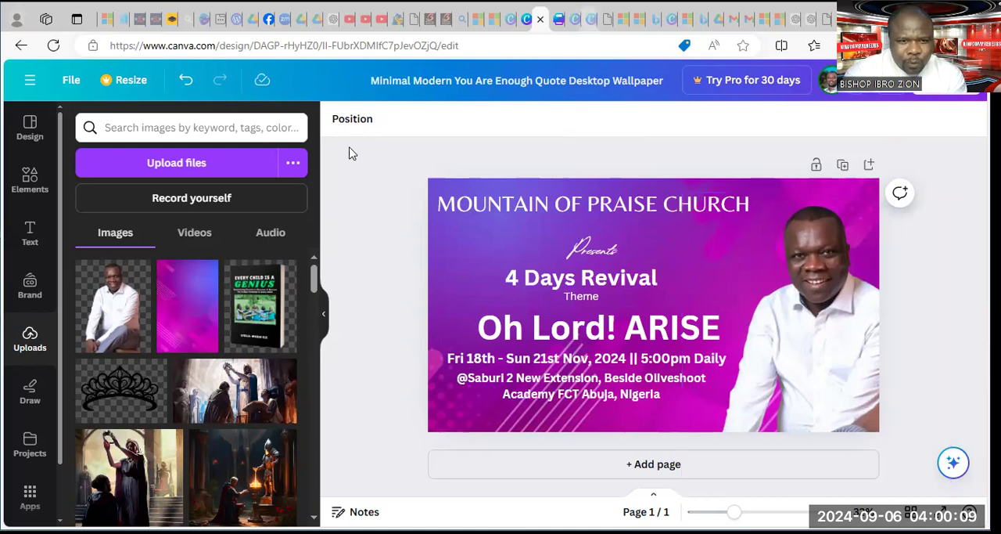
# Browse the Bing poster background results for an alternative and copy the image of a beautiful city at night with lights
pyautogui.click(194, 29)
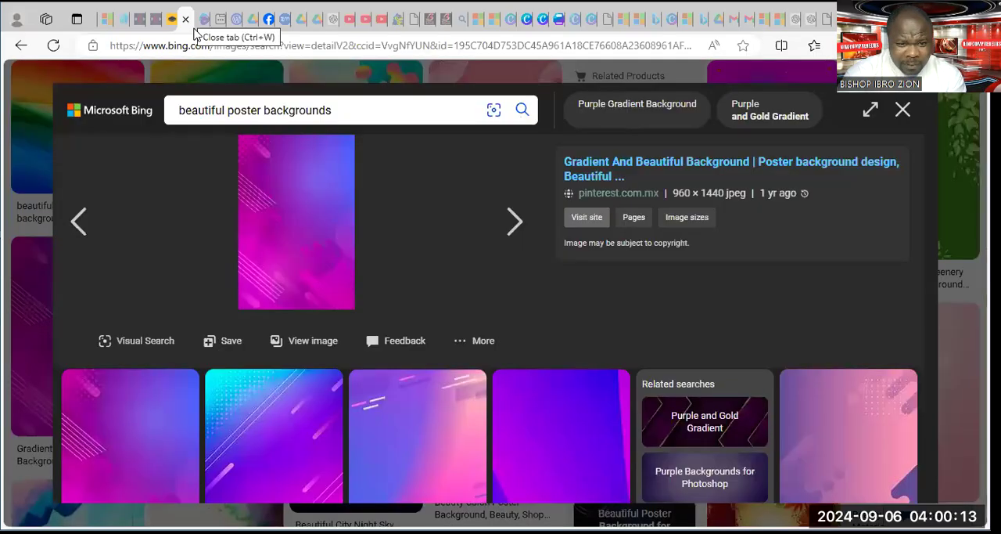
pyautogui.scroll(-10, 404, 304)
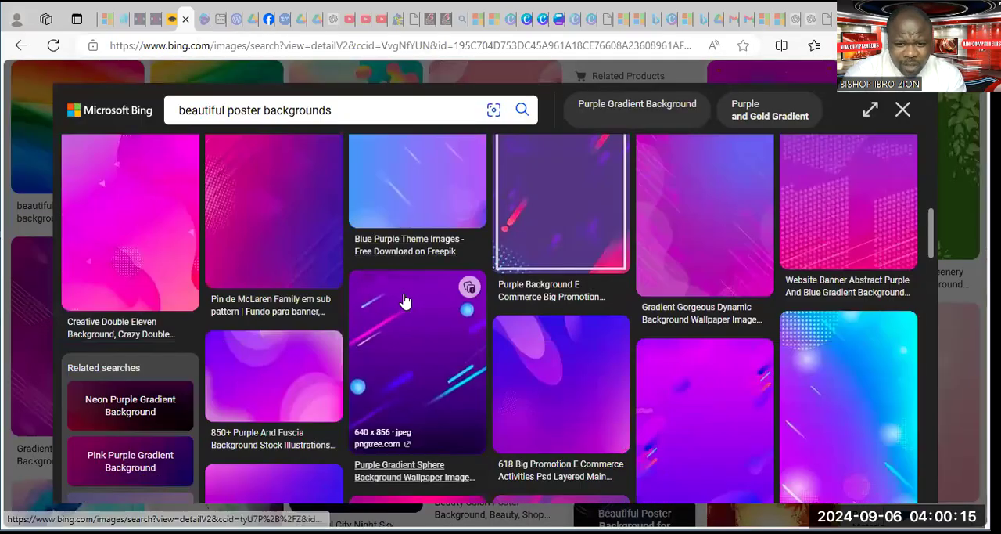
pyautogui.scroll(-5, 405, 297)
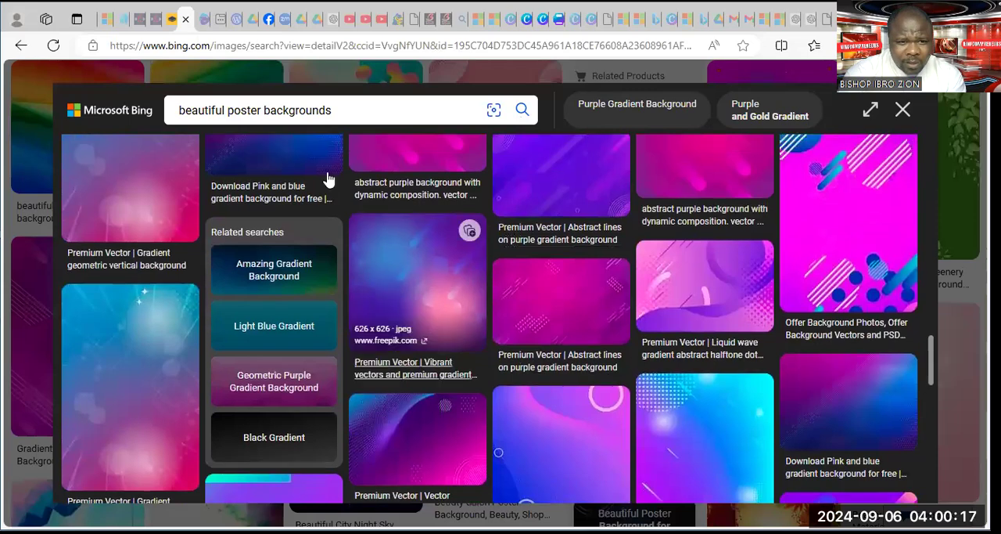
pyautogui.scroll(1, 687, 168)
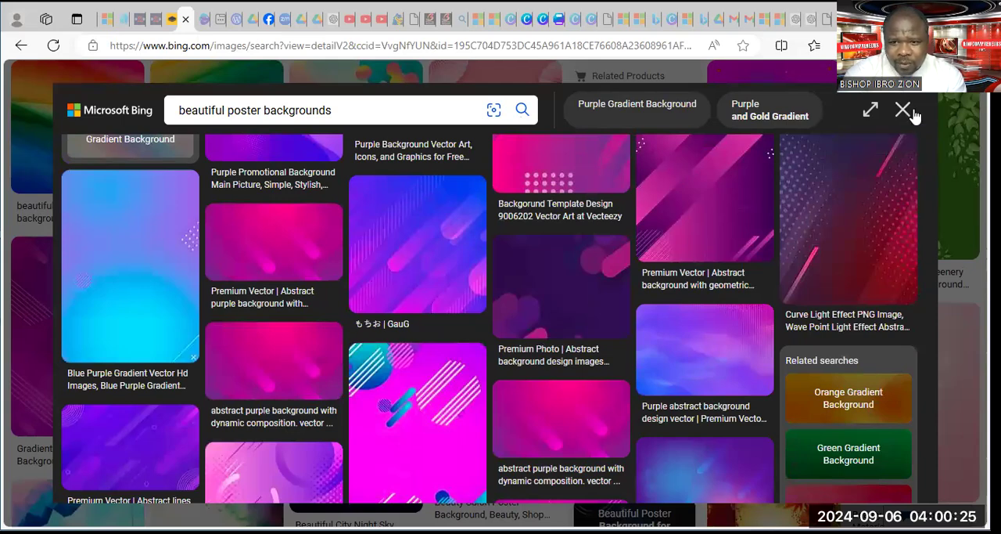
pyautogui.press('Escape')
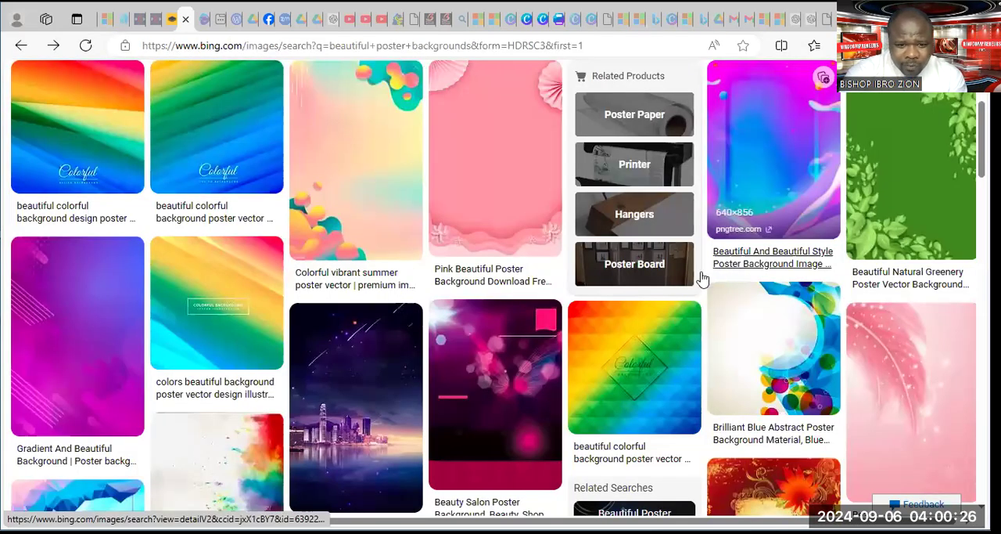
pyautogui.click(331, 347)
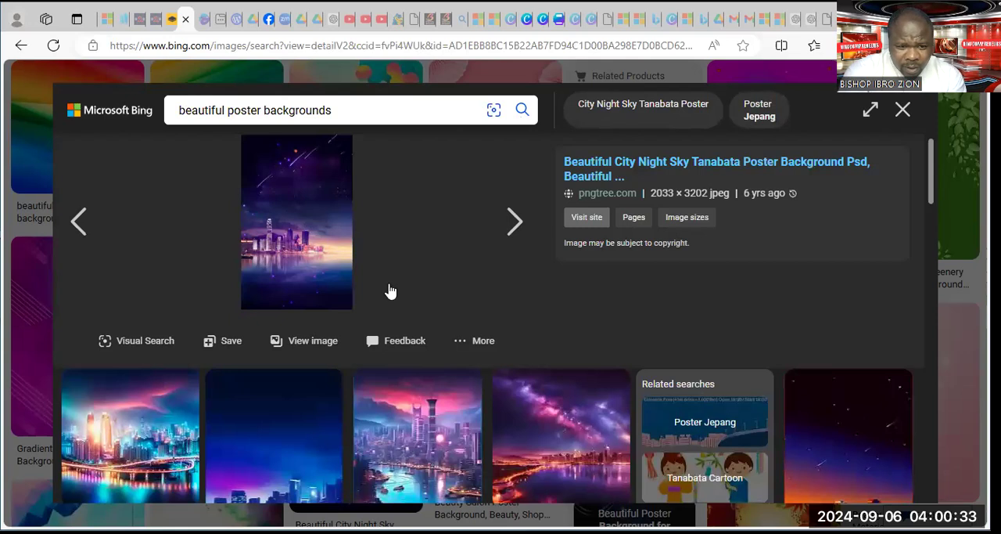
pyautogui.scroll(-3, 389, 290)
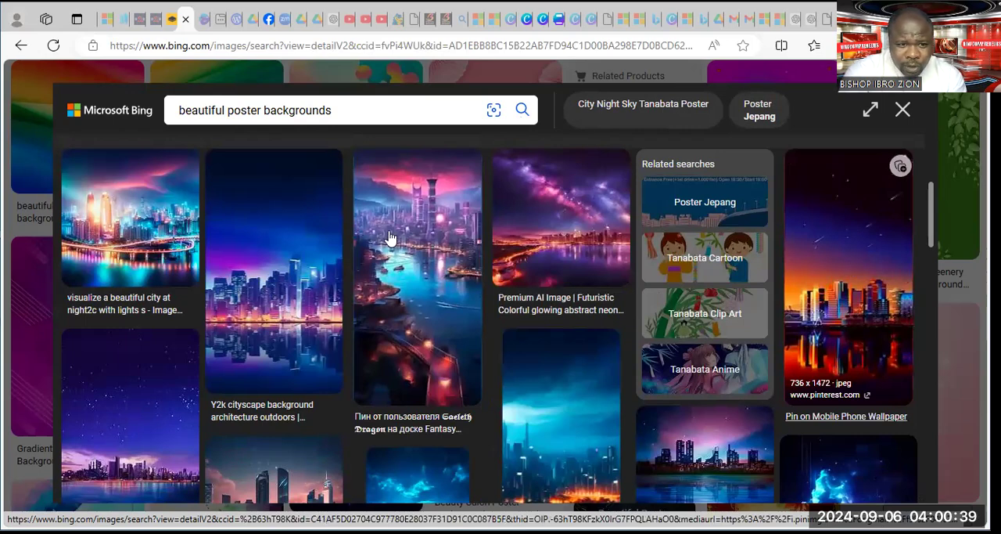
pyautogui.click(153, 204)
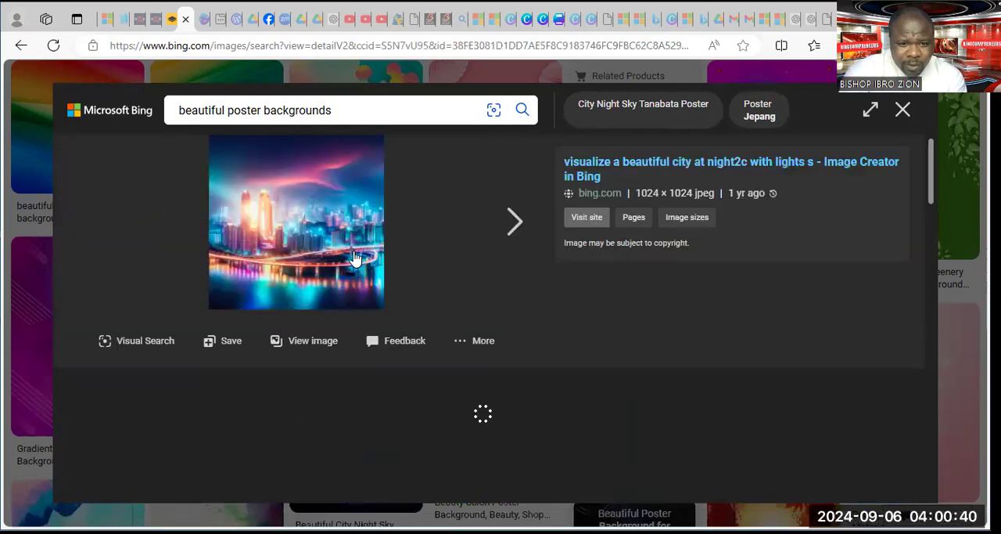
pyautogui.rightClick(314, 196)
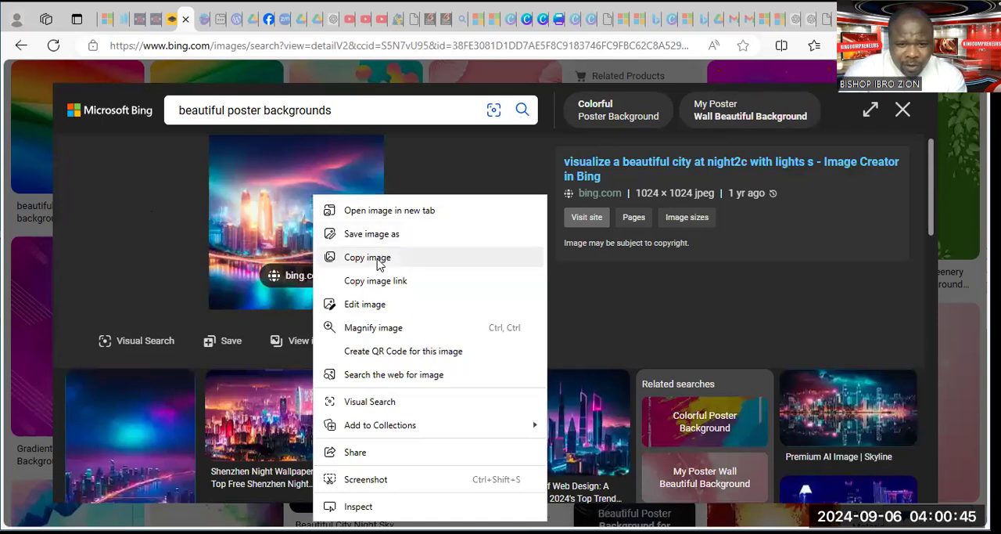
pyautogui.click(380, 259)
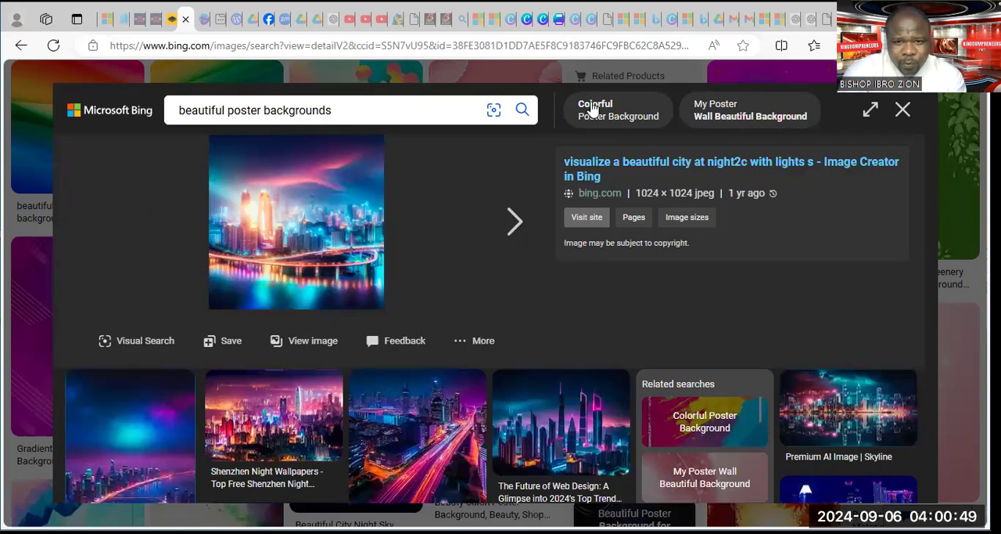
# Return to the Canva revival design and paste the copied night city image onto the page
pyautogui.click(528, 23)
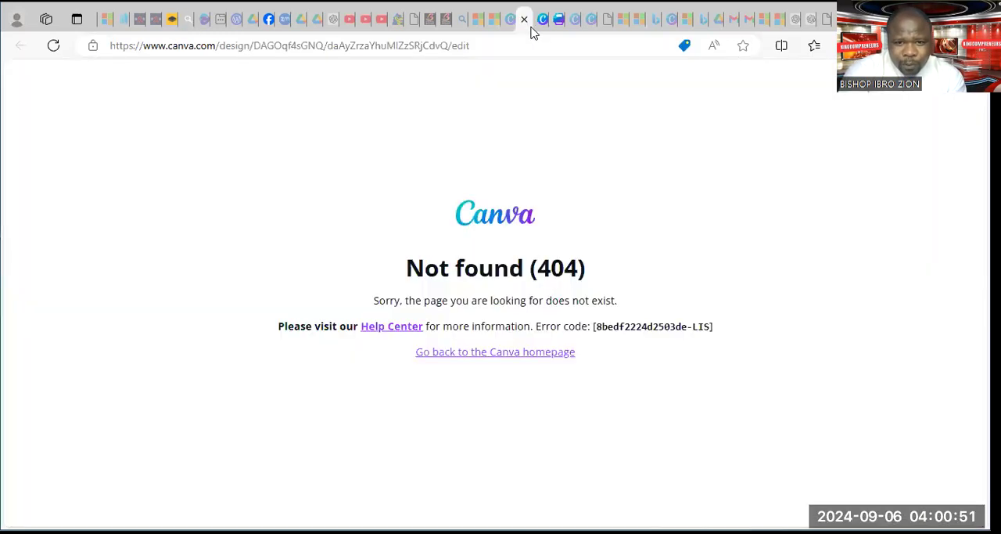
pyautogui.click(543, 25)
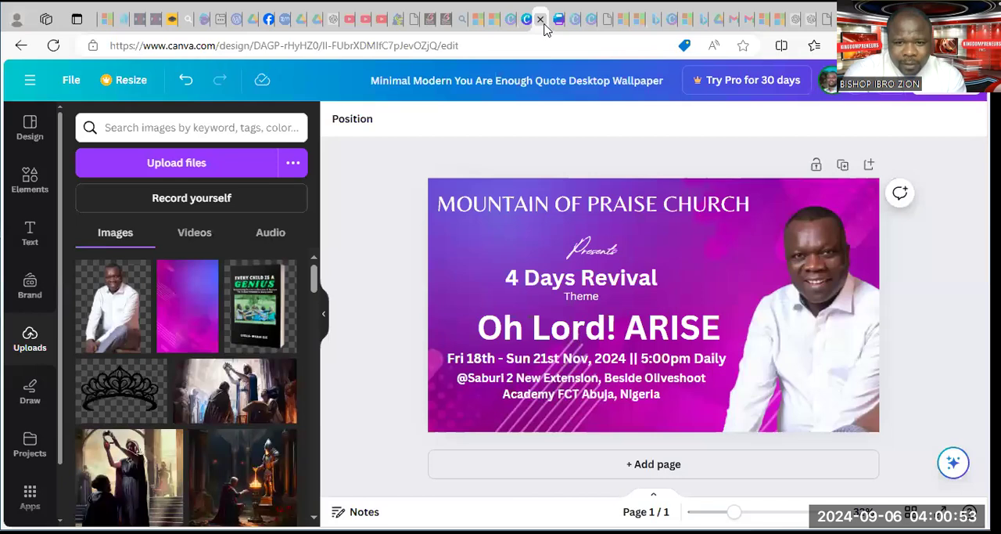
pyautogui.click(434, 256)
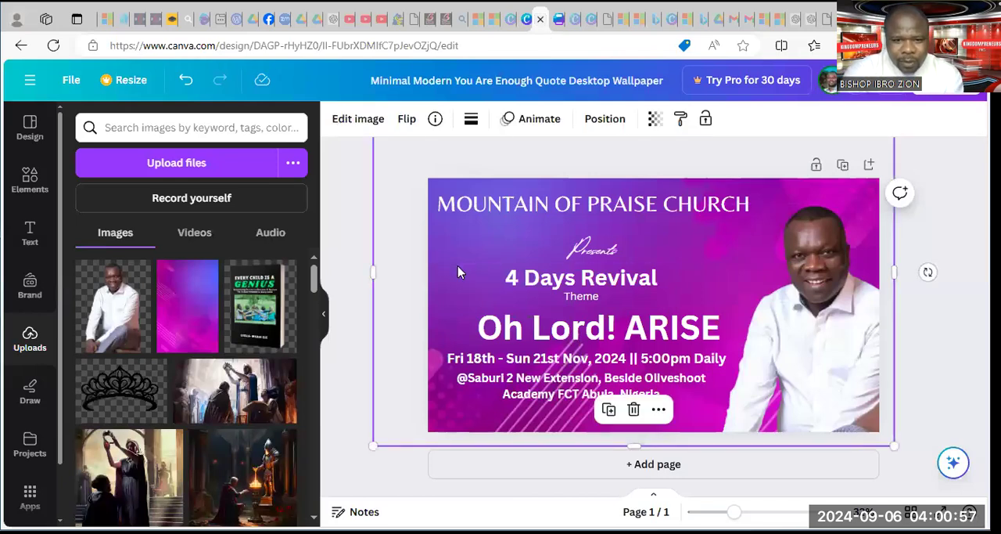
pyautogui.hotkey('ctrl', 'v')
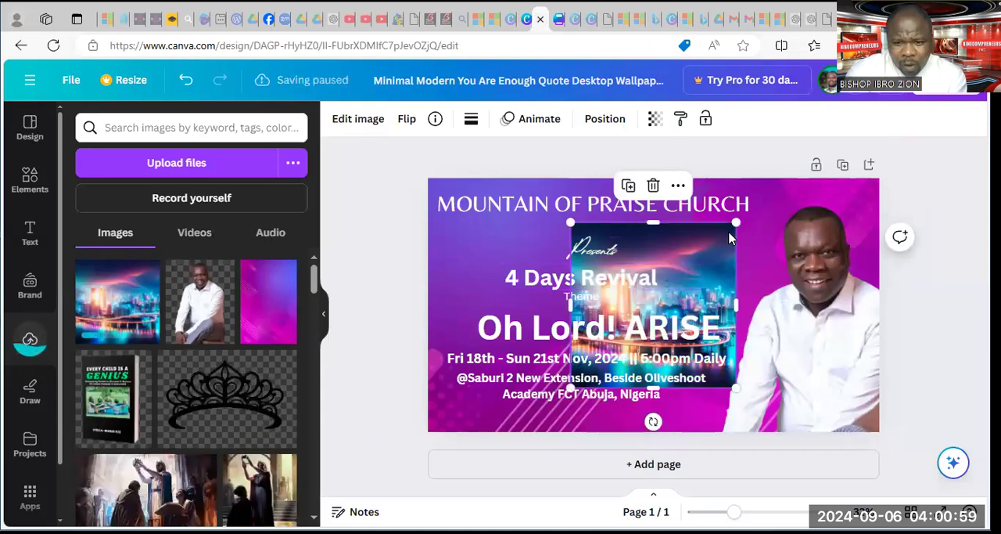
# Enlarge the night city image and position it so that it covers the whole page
pyautogui.moveTo(730, 224); pyautogui.dragTo(845, 140)
pyautogui.moveTo(570, 387); pyautogui.dragTo(361, 525)
pyautogui.moveTo(847, 338); pyautogui.dragTo(908, 336)
pyautogui.moveTo(888, 193); pyautogui.dragTo(898, 195)
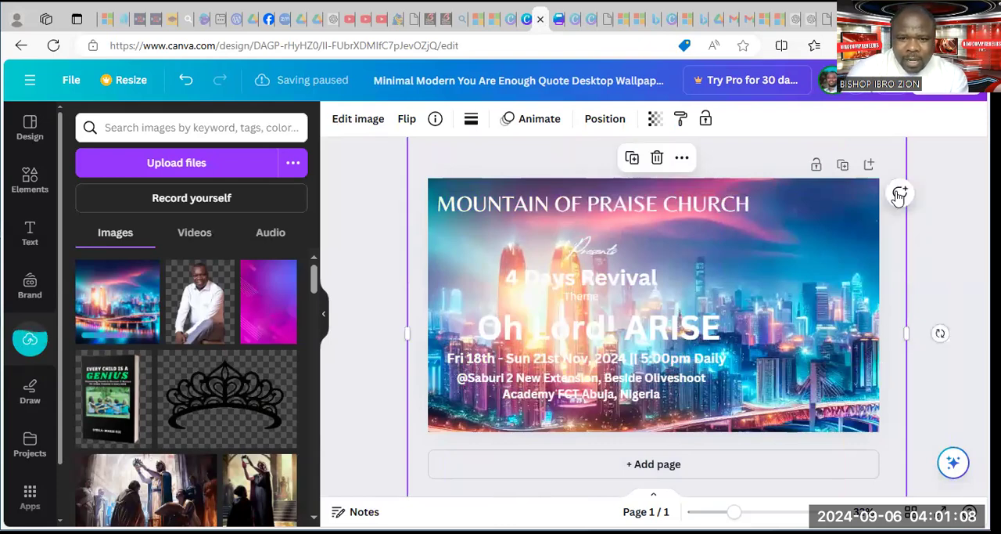
# Place the night city image behind the cut-out photo but in front of the purple background, and set its transparency to 37
pyautogui.click(605, 125)
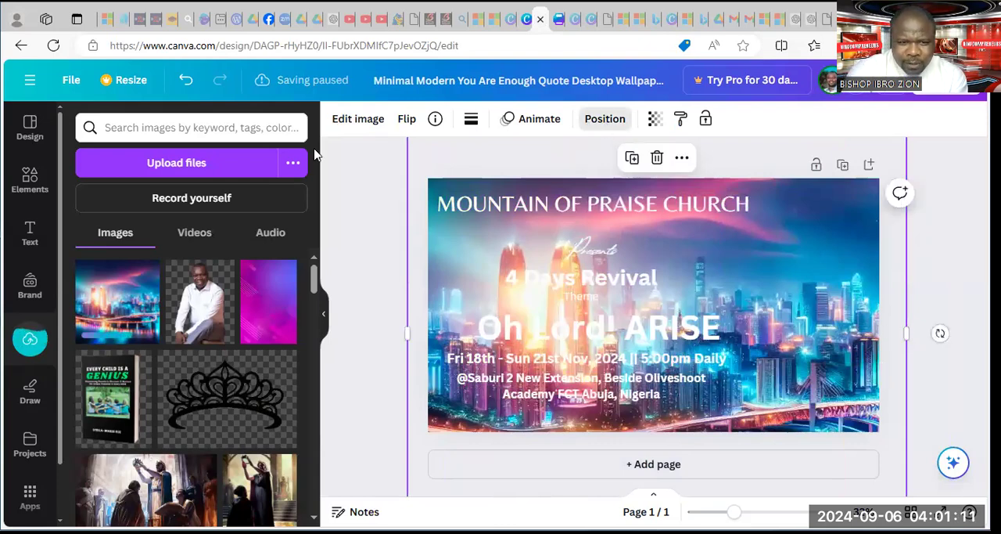
pyautogui.click(266, 163)
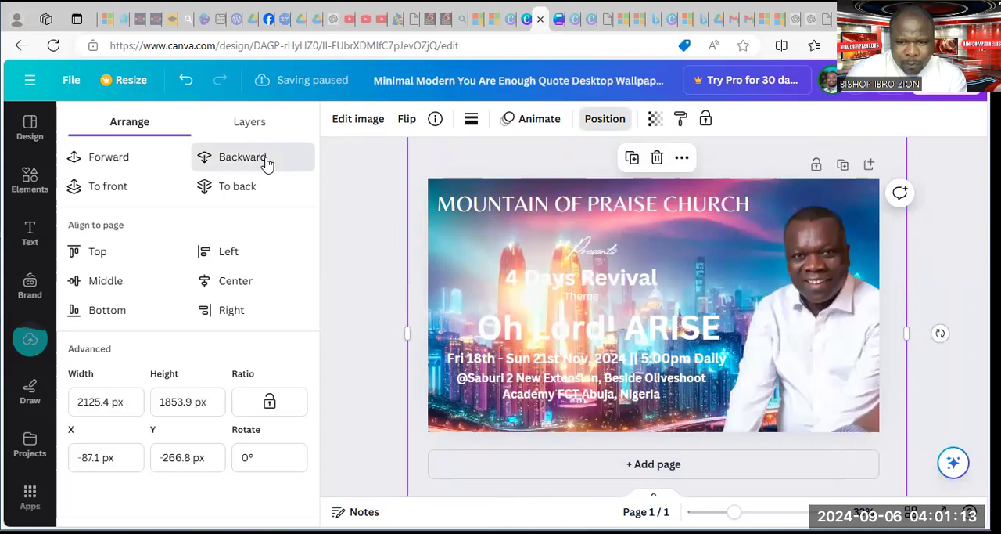
pyautogui.click(267, 163)
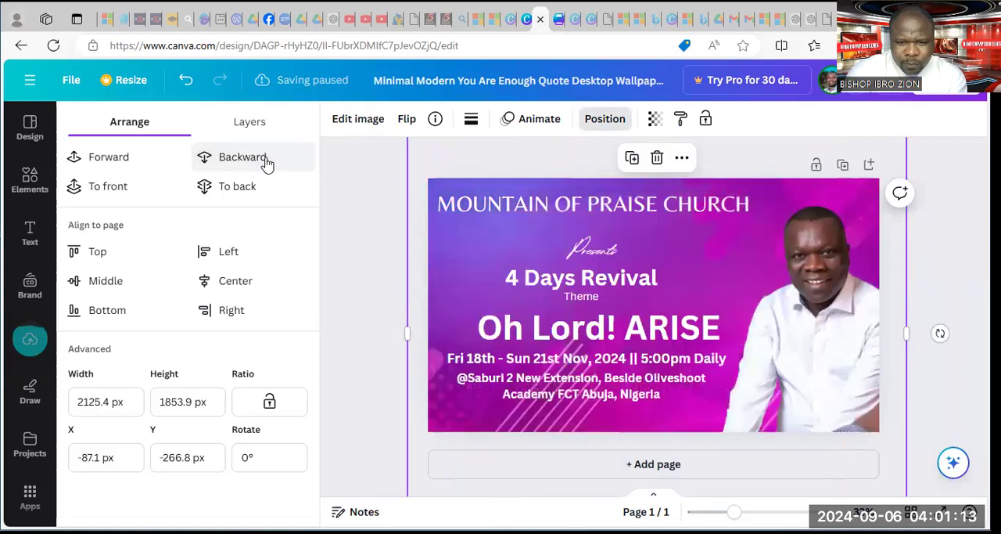
pyautogui.click(125, 162)
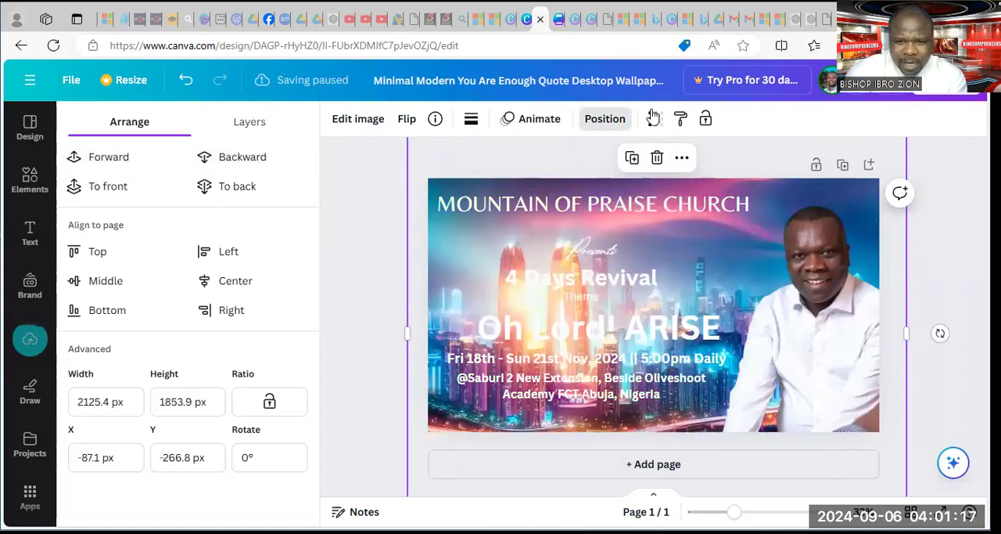
pyautogui.click(655, 118)
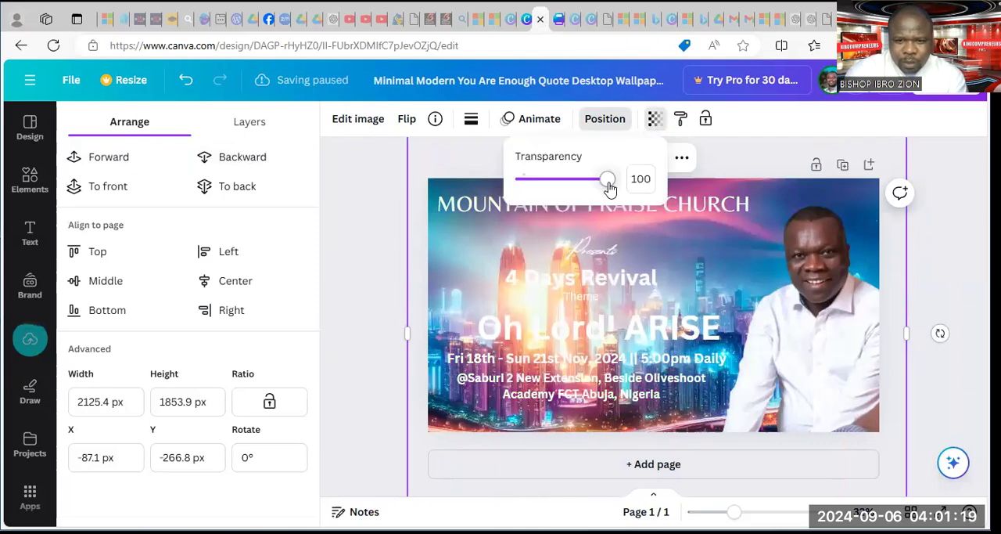
pyautogui.moveTo(573, 189); pyautogui.dragTo(554, 184)
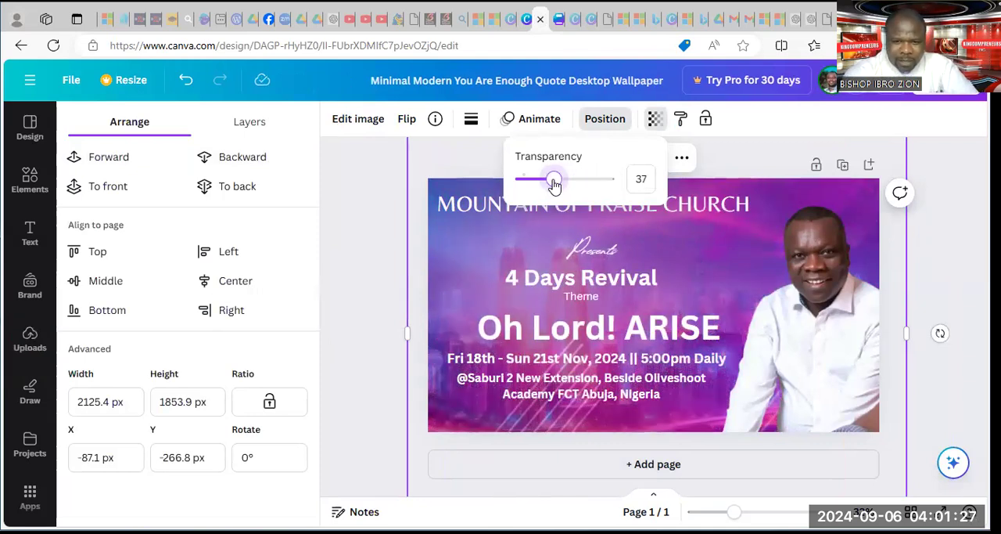
# Uncover the graphic beneath the city and purple images, change its teal colour to black and shift it slightly toward the page's left edge
pyautogui.moveTo(858, 197); pyautogui.dragTo(950, 230)
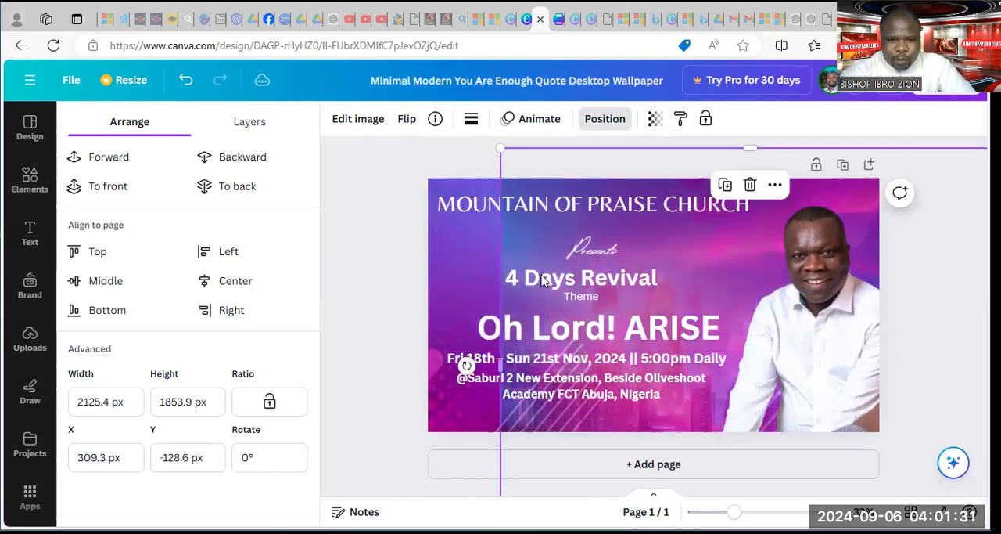
pyautogui.hotkey('ctrl', 'a')
pyautogui.moveTo(452, 230); pyautogui.dragTo(559, 261)
pyautogui.click(451, 247)
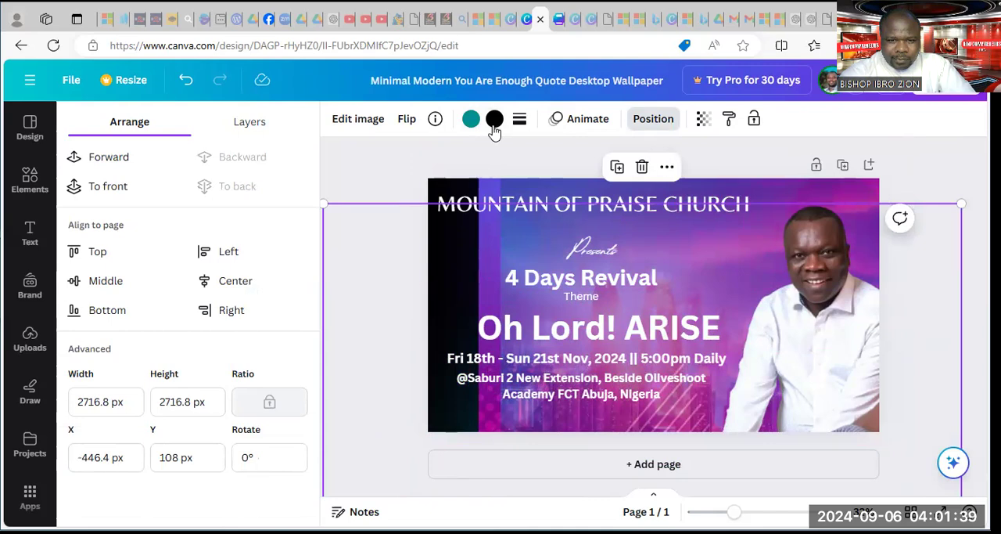
pyautogui.click(471, 119)
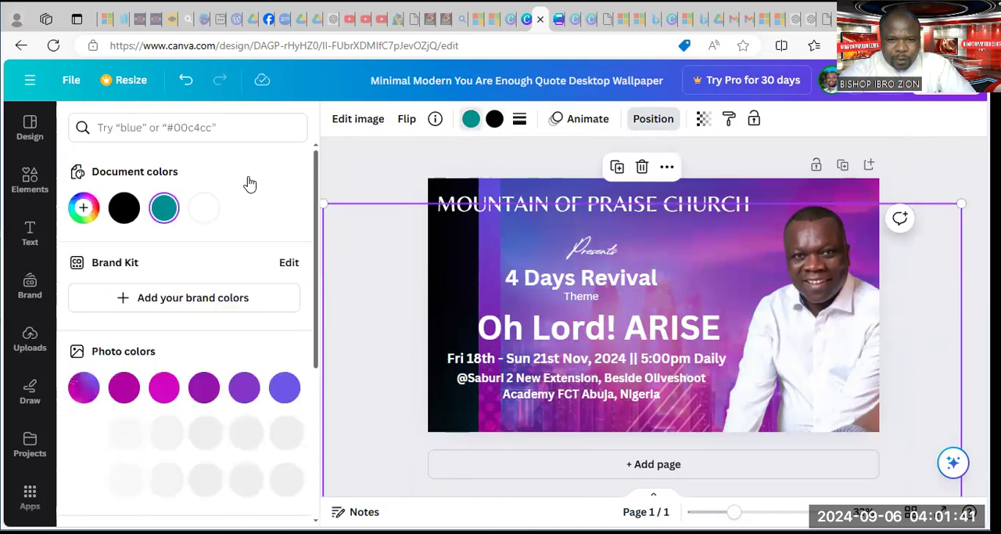
pyautogui.click(124, 208)
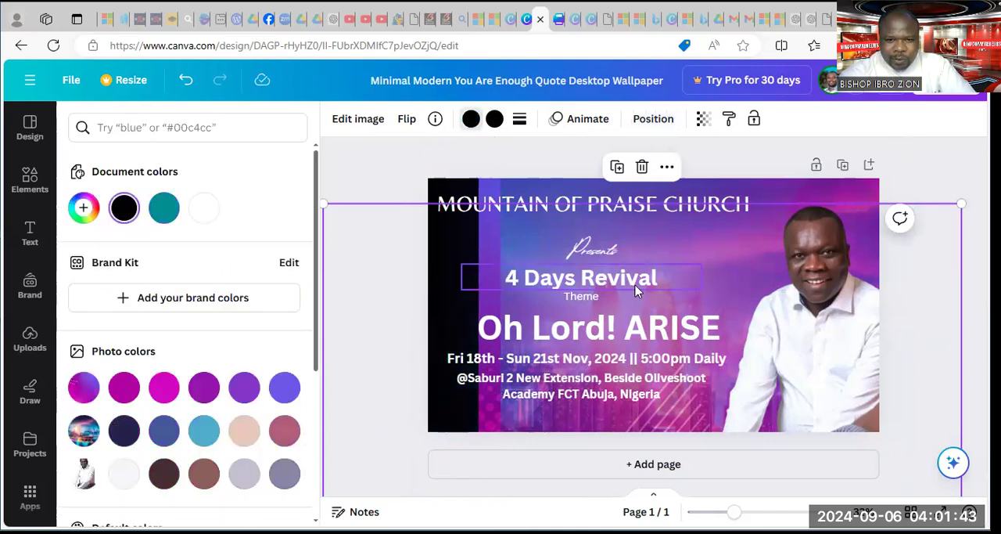
pyautogui.moveTo(492, 231); pyautogui.dragTo(456, 232)
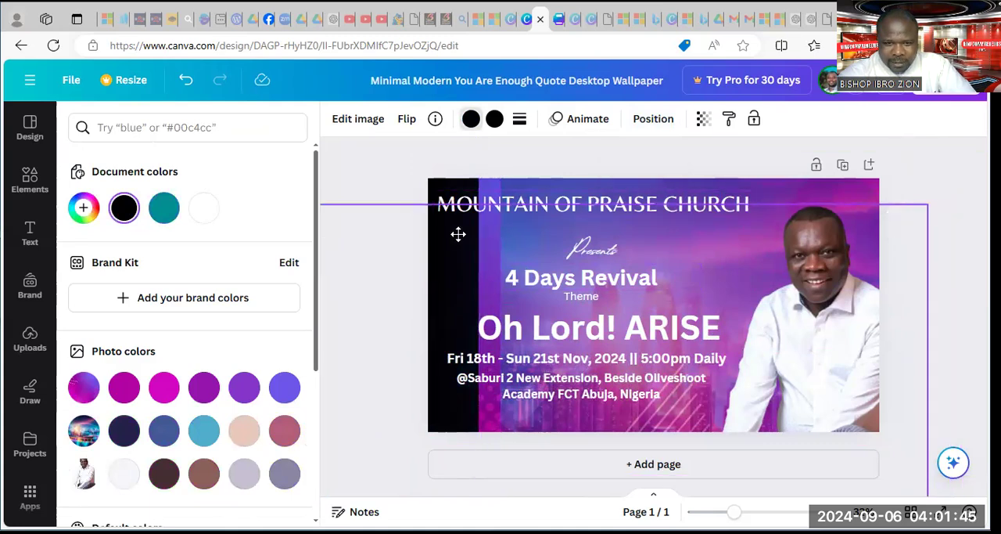
# Move the purple background image back over the whole page and make it more transparent over the black graphic
pyautogui.click(485, 184)
pyautogui.moveTo(485, 185); pyautogui.dragTo(432, 191)
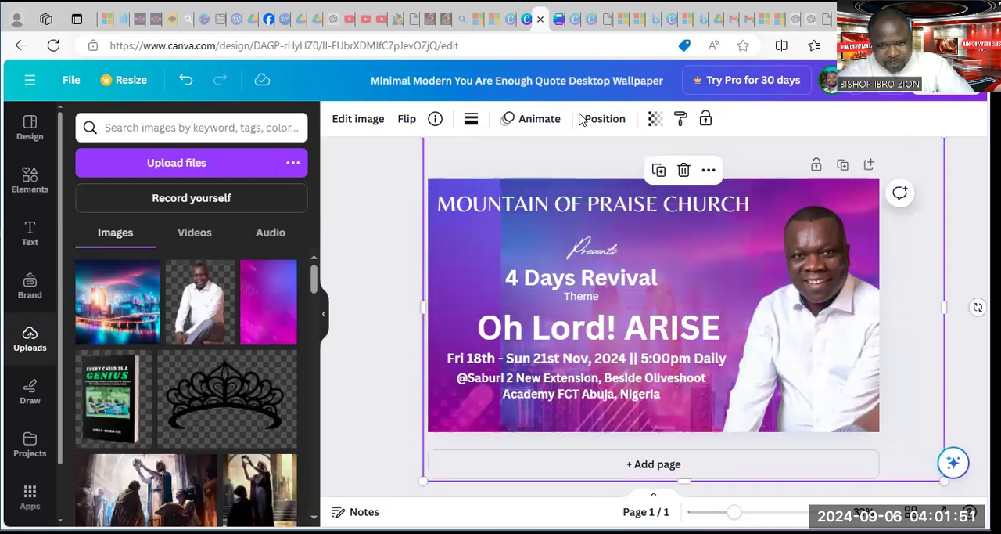
pyautogui.click(658, 119)
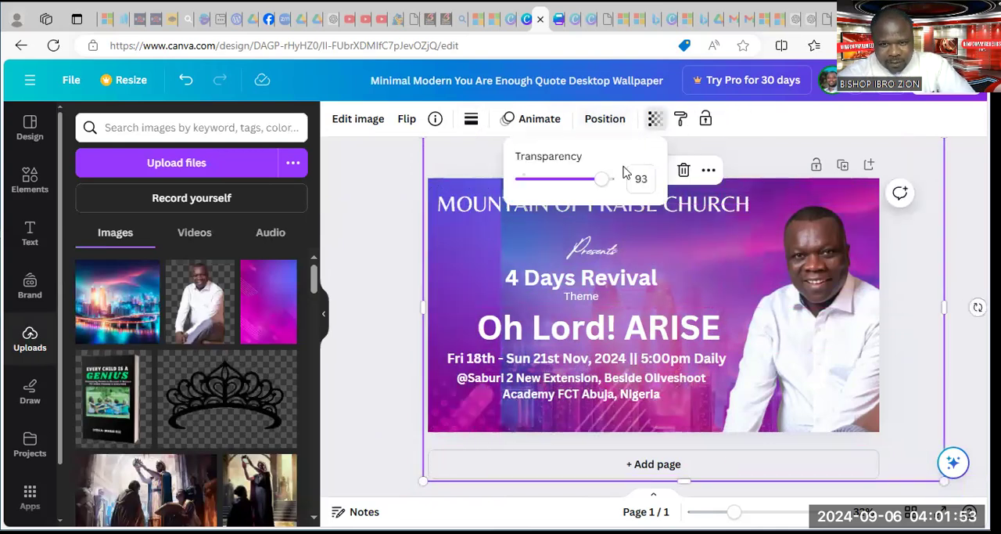
pyautogui.moveTo(602, 180); pyautogui.dragTo(555, 198)
pyautogui.click(513, 213)
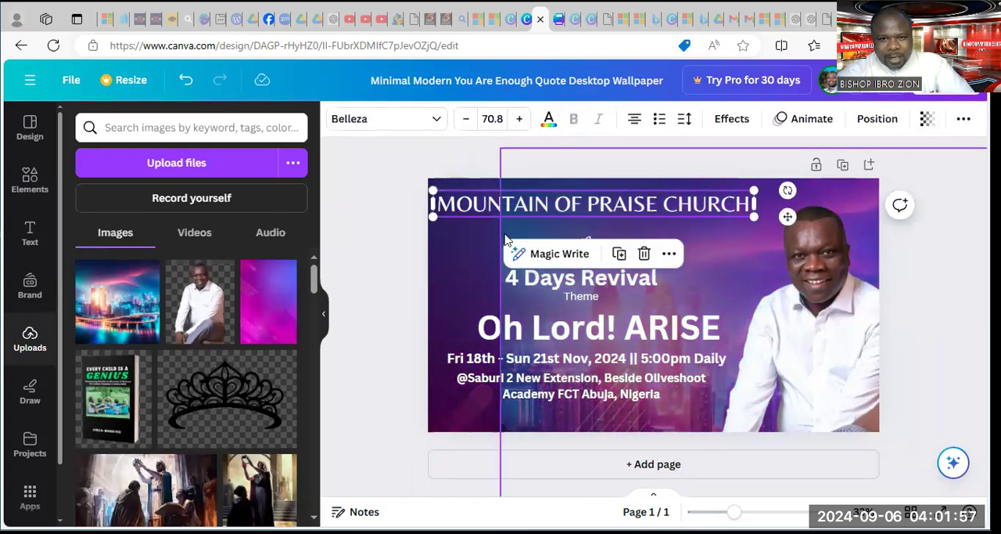
# Move the night city image back over the whole page and set its transparency to 46
pyautogui.moveTo(513, 228); pyautogui.dragTo(404, 212)
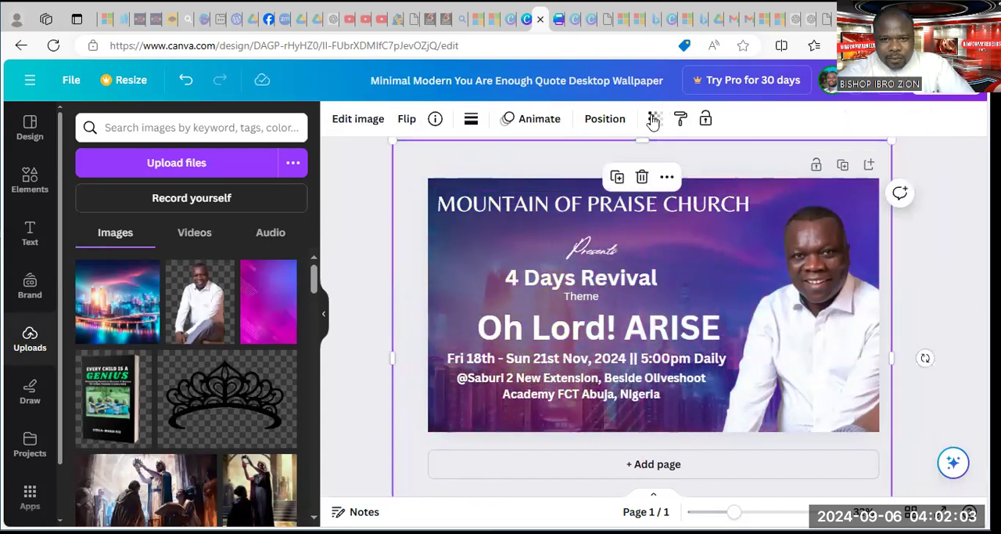
pyautogui.click(655, 119)
pyautogui.moveTo(538, 179); pyautogui.dragTo(561, 176)
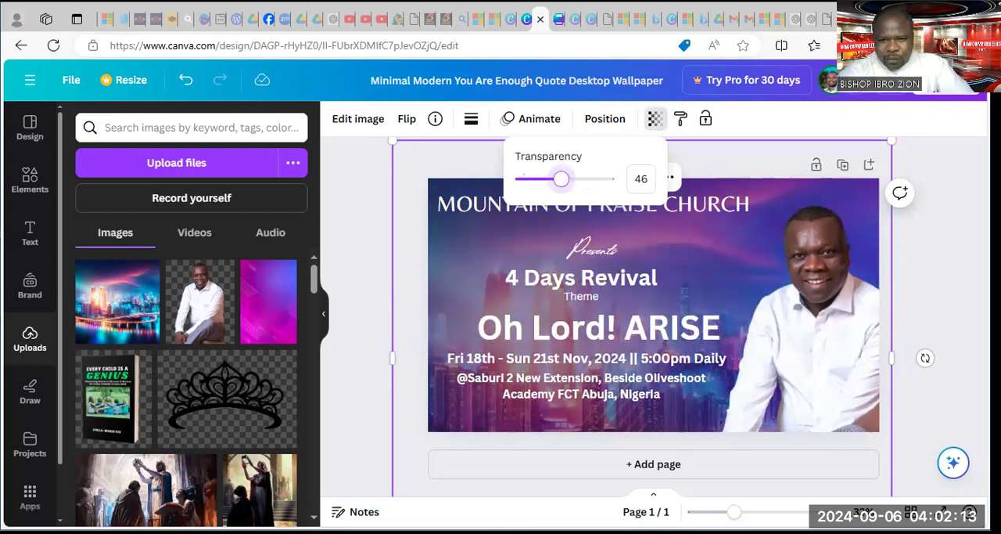
pyautogui.click(943, 163)
pyautogui.click(944, 163)
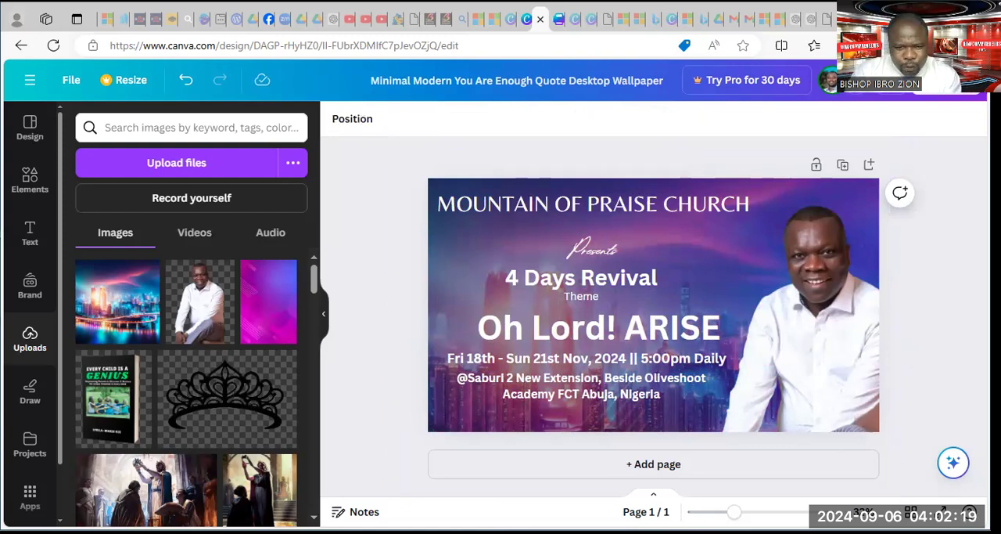
# Delete the night city image from the page, keeping the purple background and the cut-out photo
pyautogui.click(860, 195)
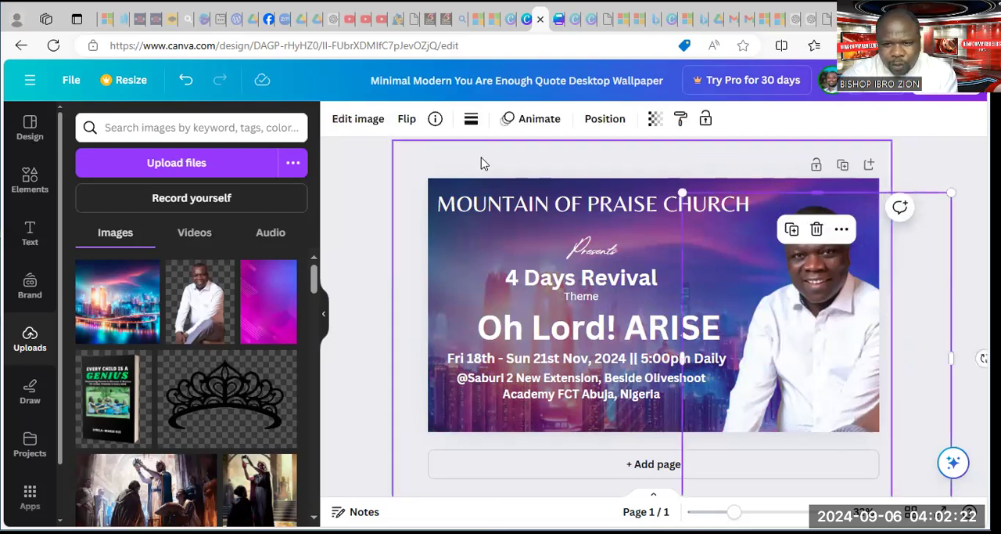
pyautogui.click(459, 192)
pyautogui.press('Delete')
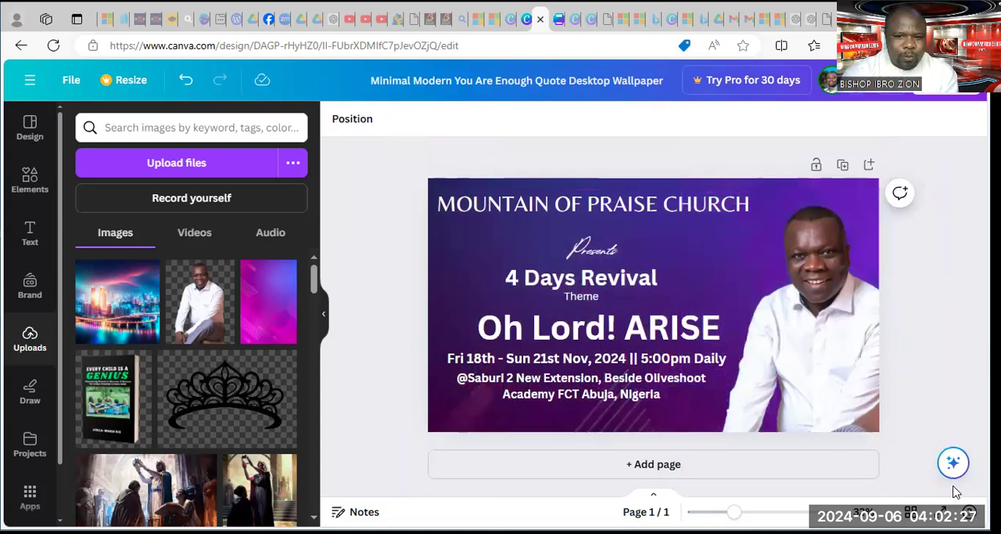
# Review the available download file types and download the revival design as a PNG at size 1
pyautogui.click(951, 96)
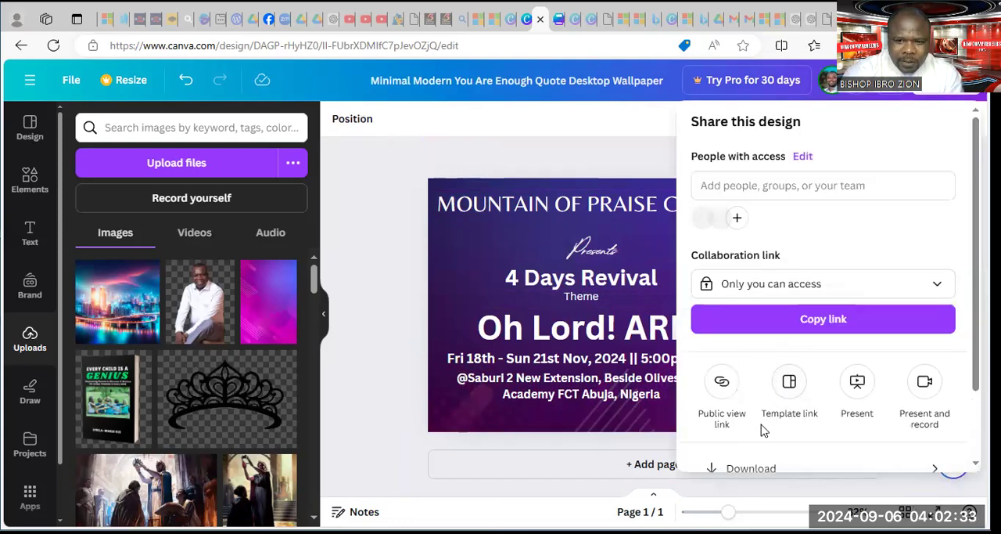
pyautogui.click(759, 472)
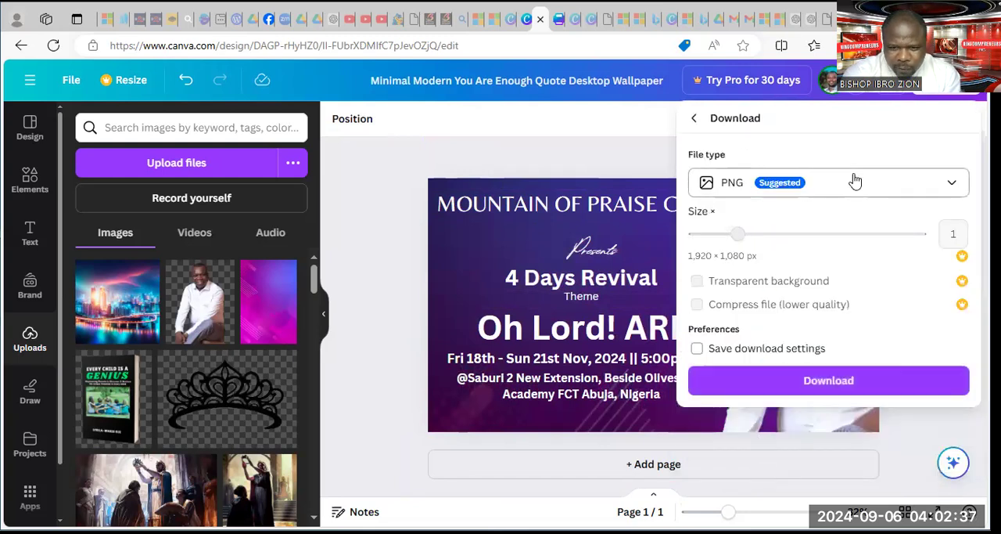
pyautogui.click(853, 184)
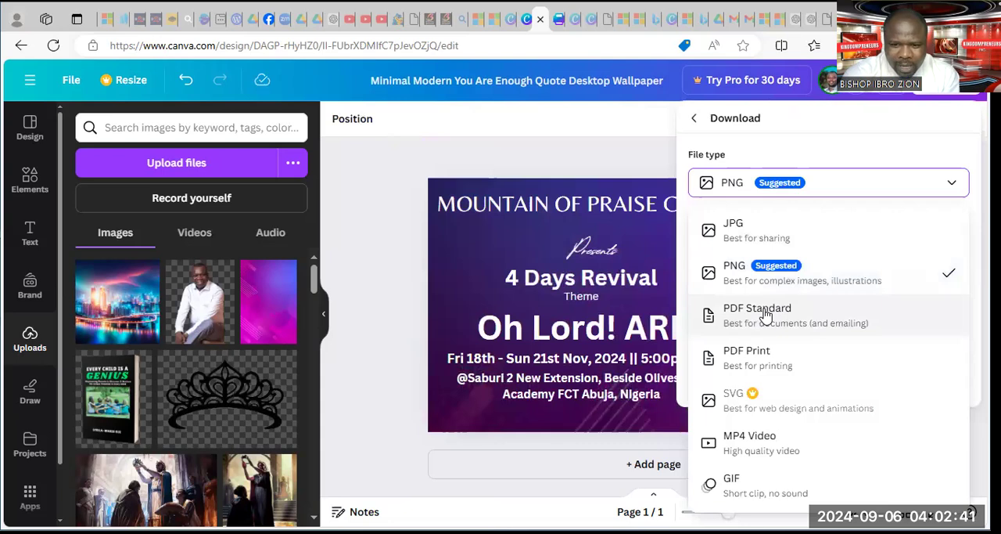
pyautogui.click(588, 158)
pyautogui.click(926, 85)
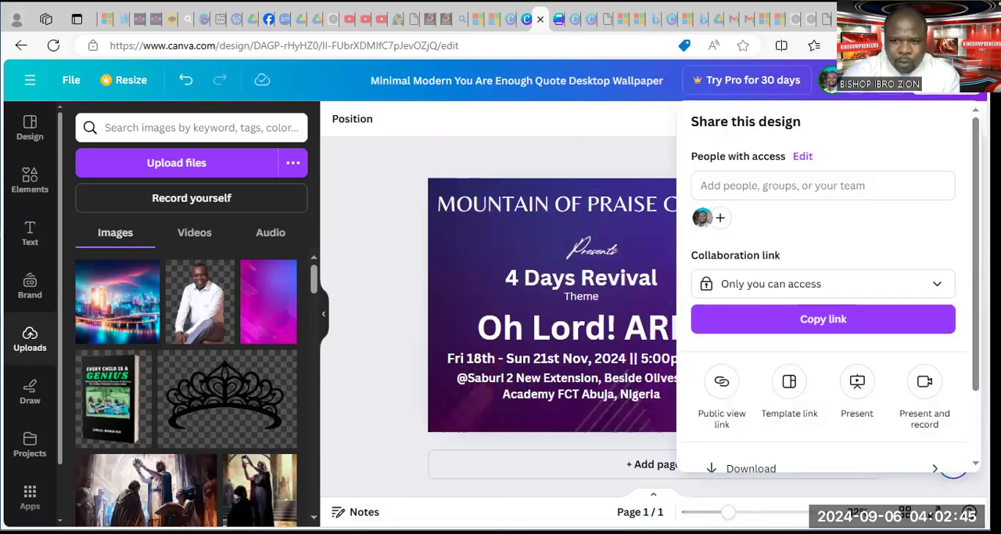
pyautogui.click(751, 468)
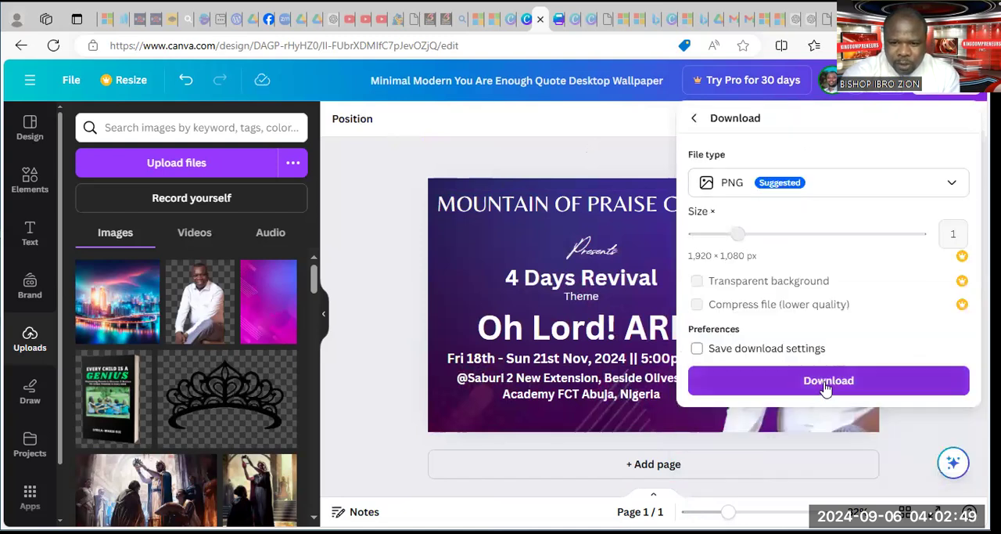
pyautogui.click(827, 384)
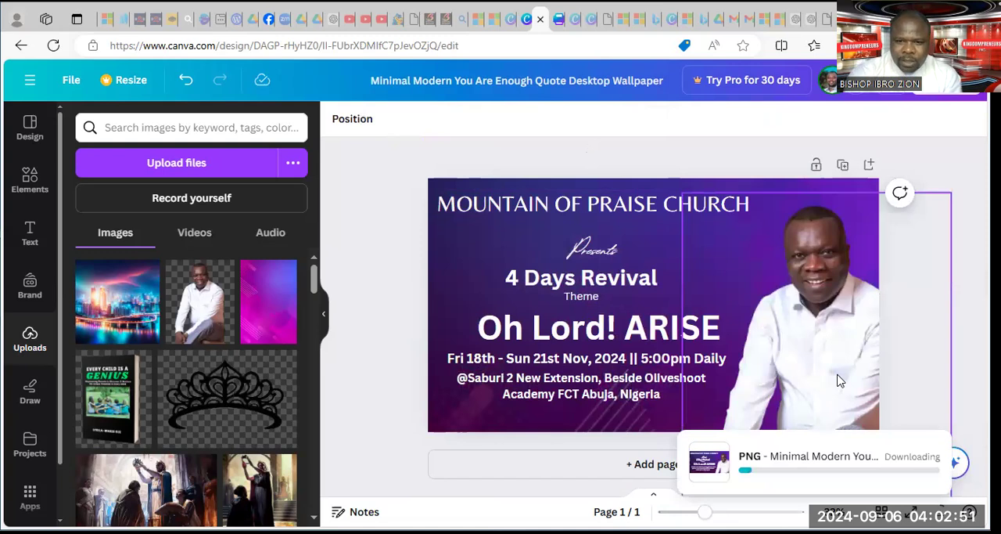